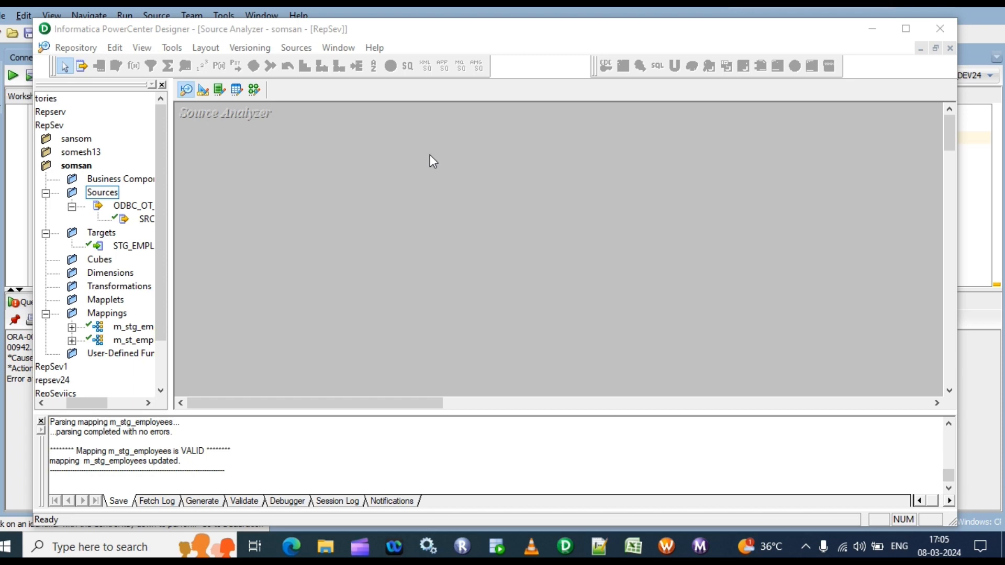
Switch to SQL Developer and run the src_employees query in the OT_SRC_DEV24 worksheet to review the source rows
click(498, 546)
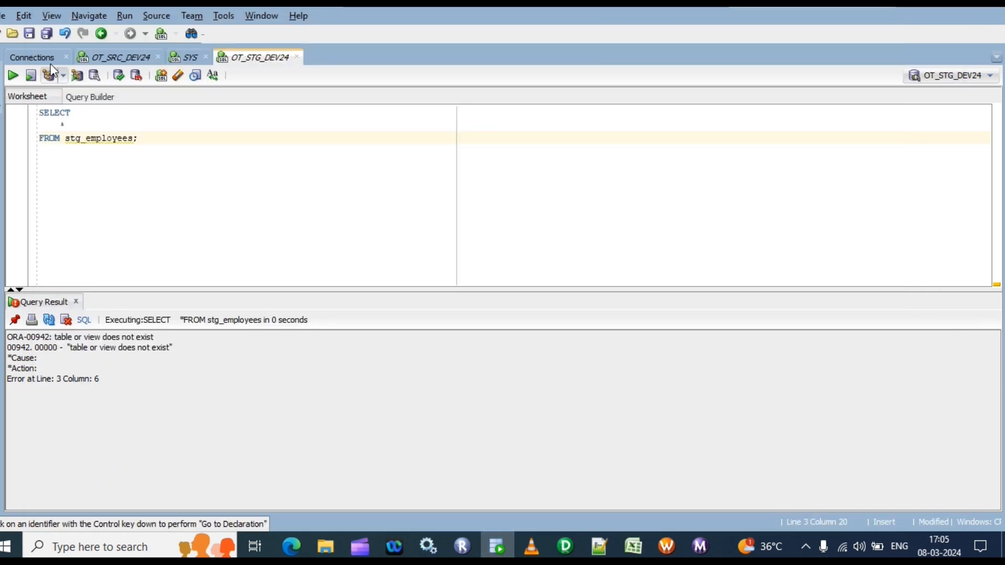
click(121, 51)
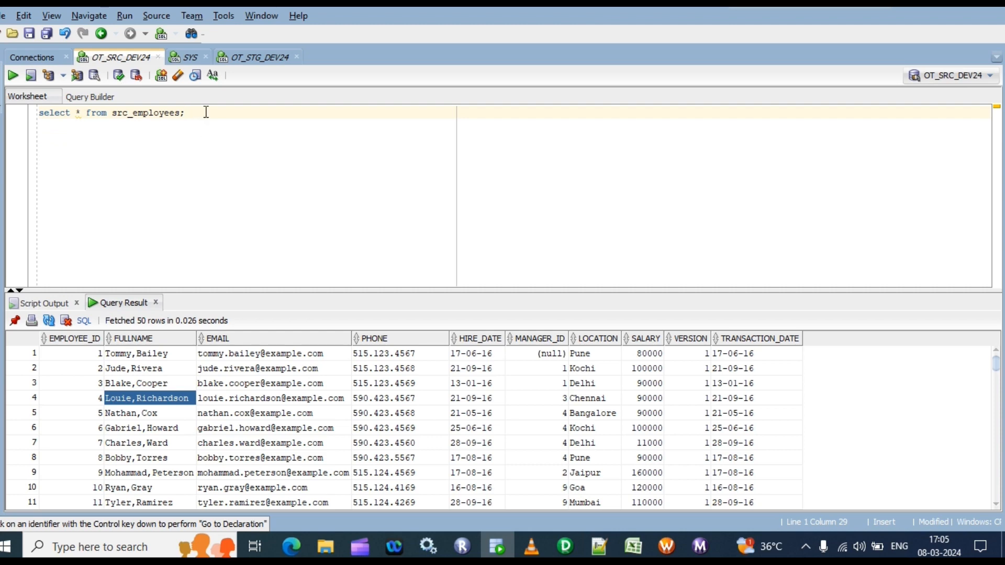
key(ctrl+a)
key(ctrl+Return)
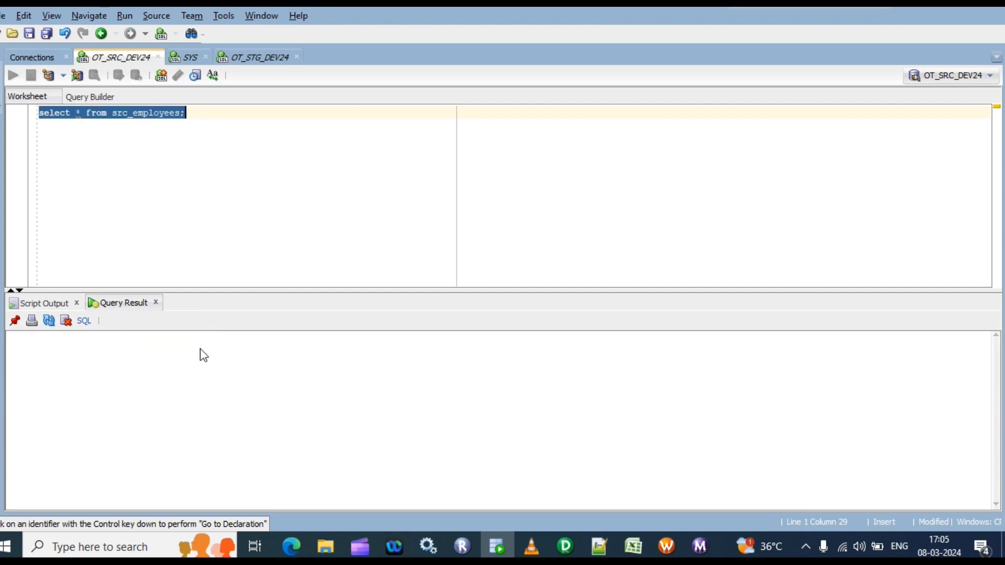
click(199, 368)
right_click(199, 367)
click(249, 422)
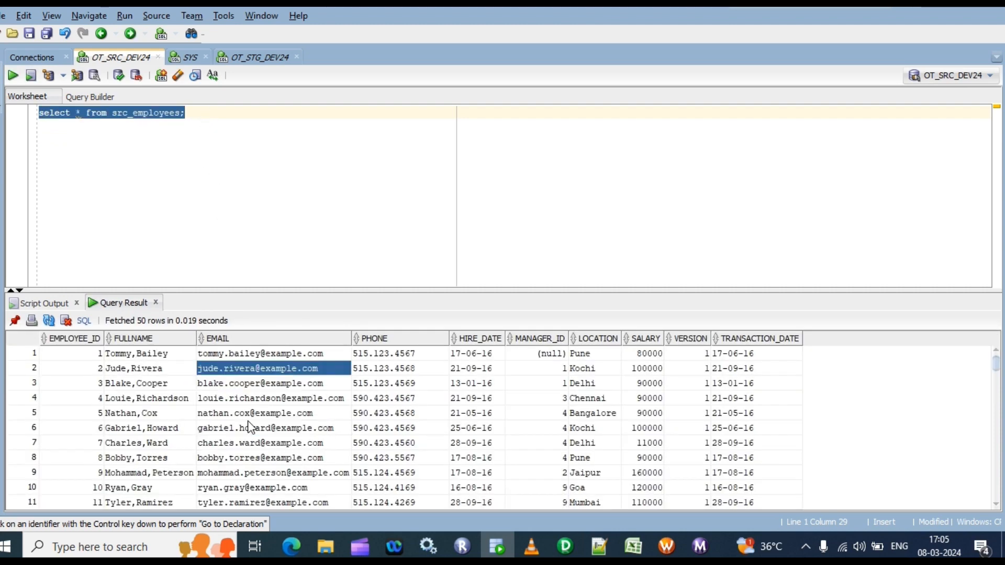
click(526, 286)
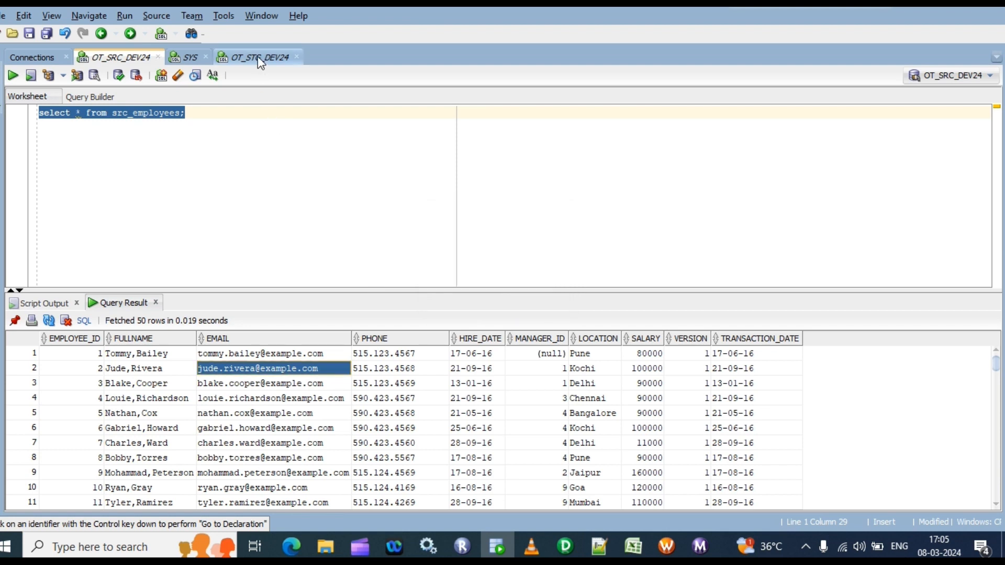
Run the existing stg_employees query in the OT_STG_DEV24 worksheet to check for the staging table
click(257, 55)
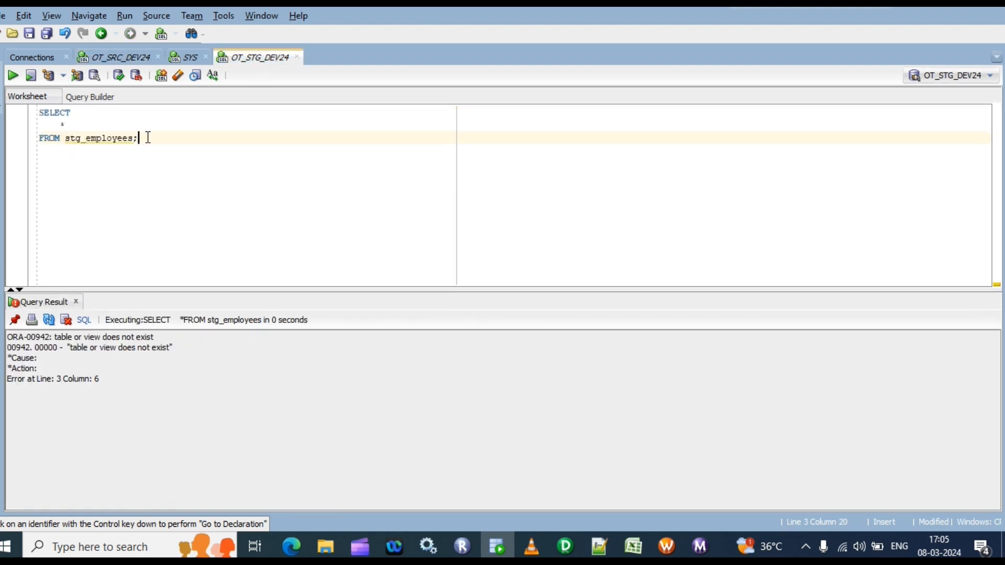
key(ctrl+a)
key(ctrl+Return)
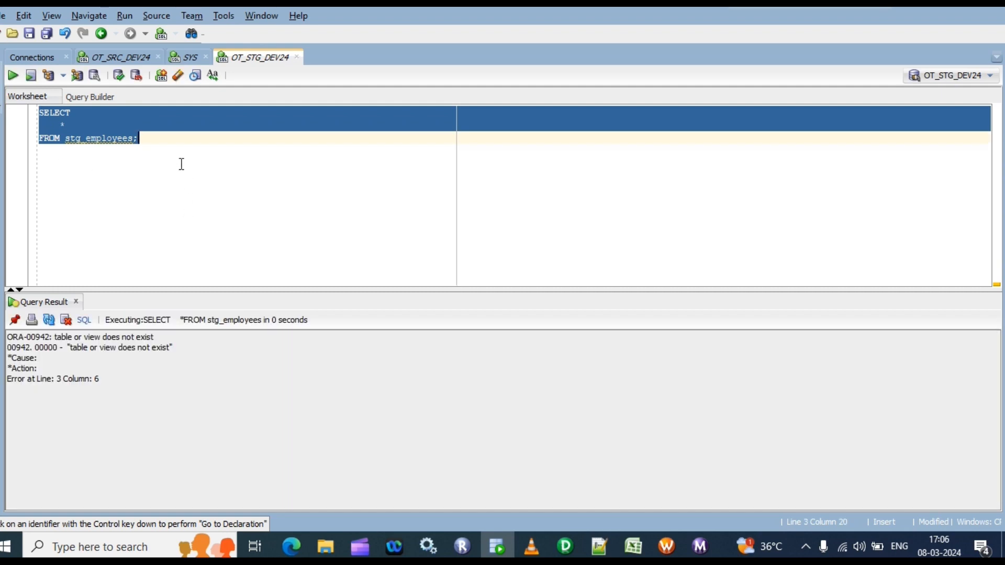
click(181, 164)
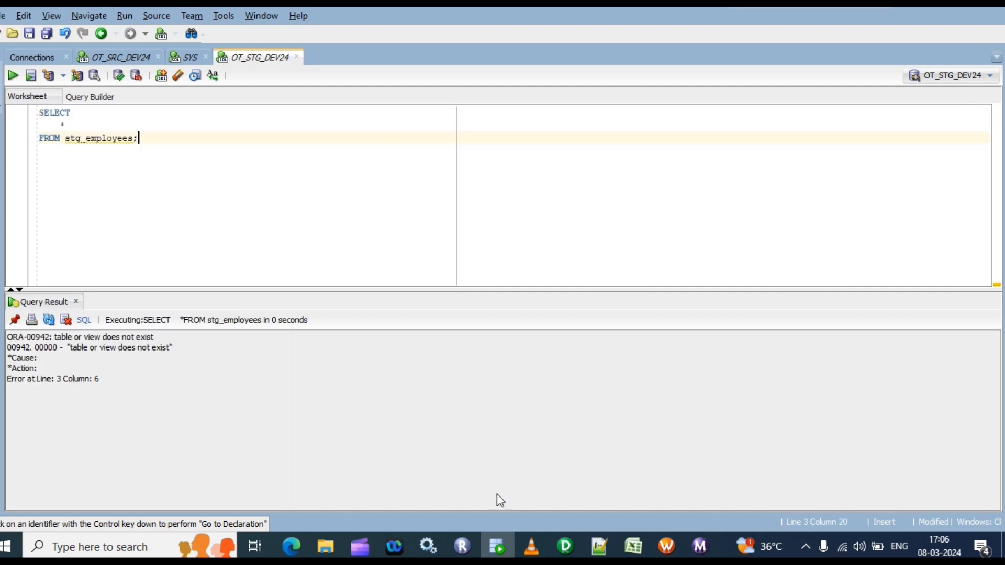
Replace the OT_STG_DEV24 worksheet contents with the CREATE TABLE STG_EMPLOYEES10 script from the text editor and run it
click(599, 547)
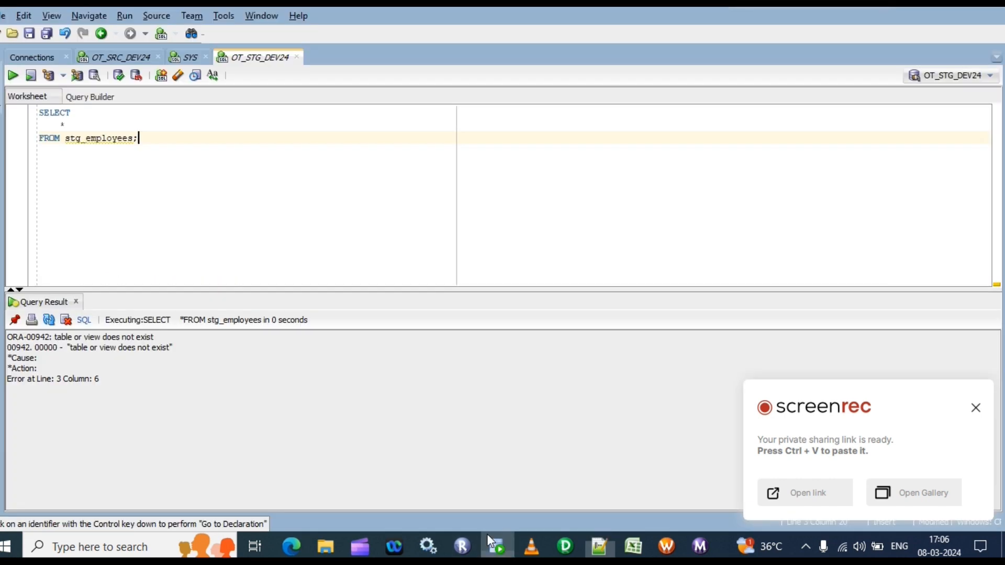
click(497, 547)
key(ctrl+a)
text(CREATE TABLE  STG_EMPLOYEES10    (    "EMPLOYEE_ID" NUMBER,     "FULLNAME" NVARCHAR2(255),     "EMAIL" NVARCHAR2(255),     "PHONE" NVARCHAR2(50),     "HIRE_DATE" DATE,     "MANAGER_ID" NUMBER(12,0),     "LOCATION" NVARCHAR2(255),     "SALARY" NUMBER(8,2),     "VERSION" NUMBER,     "TRANSACTION_DATE" DATE    );)
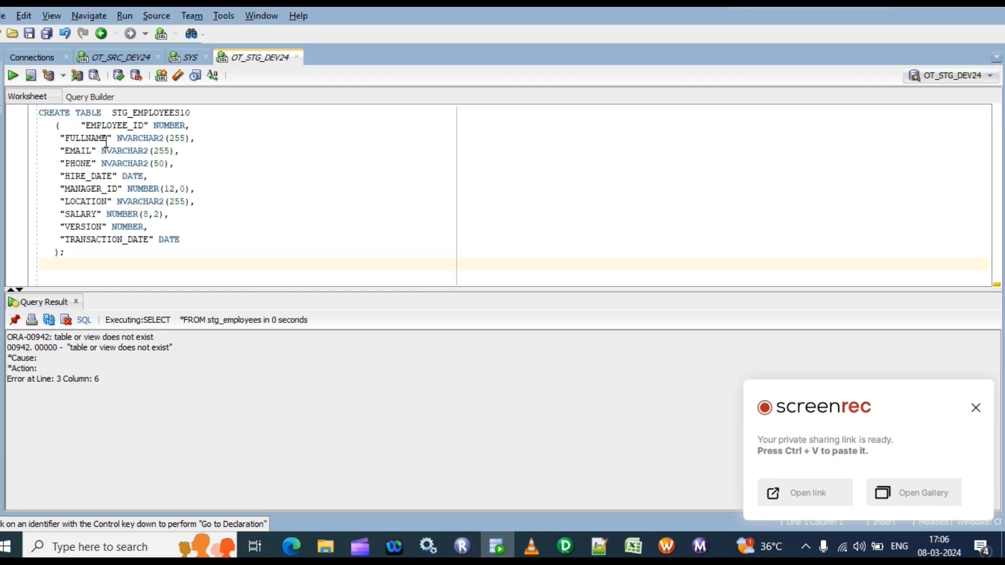
key(ctrl+a)
key(F5)
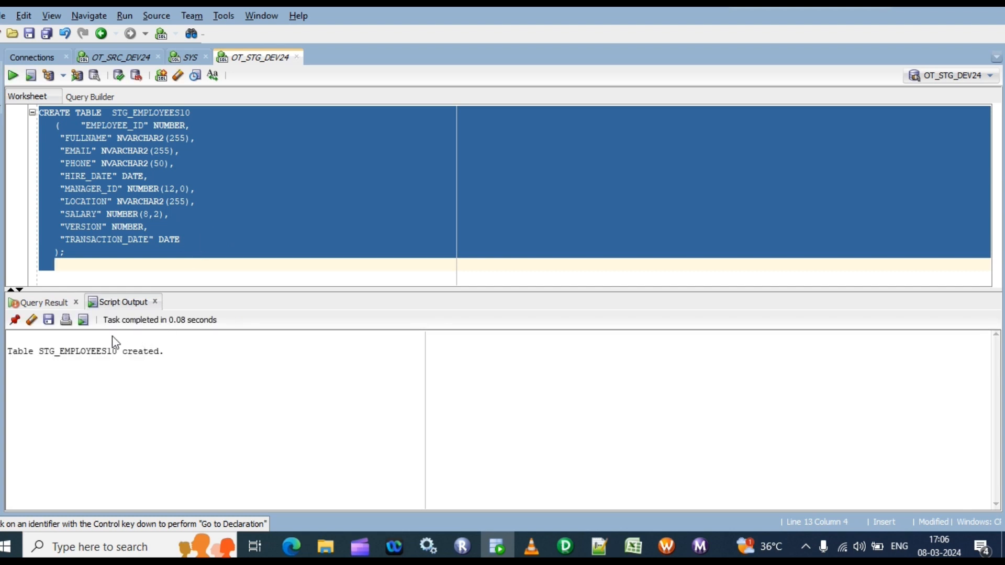
Copy the table name STG_EMPLOYEES10 from the script output and clear the CREATE TABLE script from the worksheet
drag(118, 352, 42, 353)
key(ctrl+c)
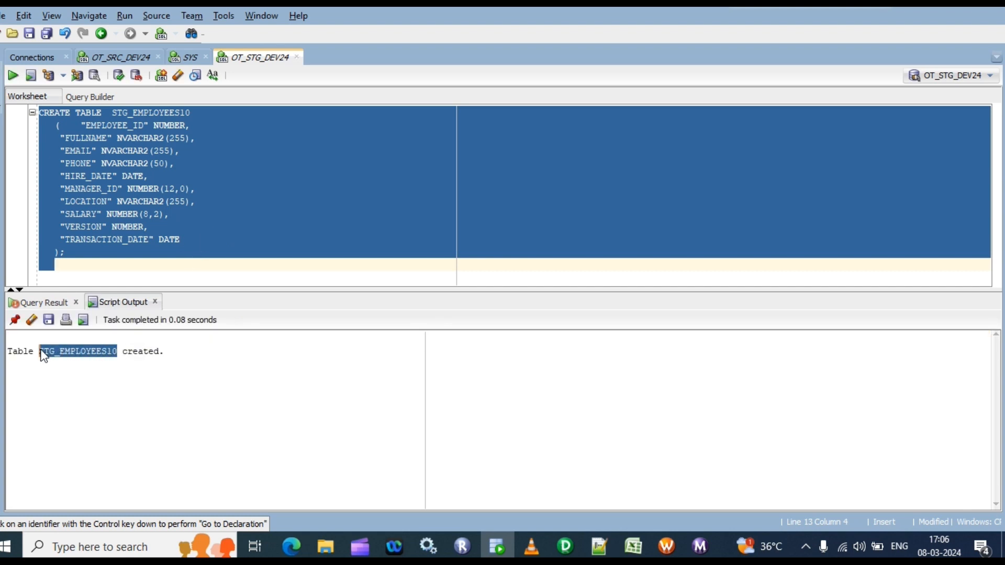
drag(199, 253, 40, 113)
key(Delete)
Write and run the query "select * from STG_EMPLOYEES10;" in the OT_STG_DEV24 worksheet
click(156, 127)
text(s)
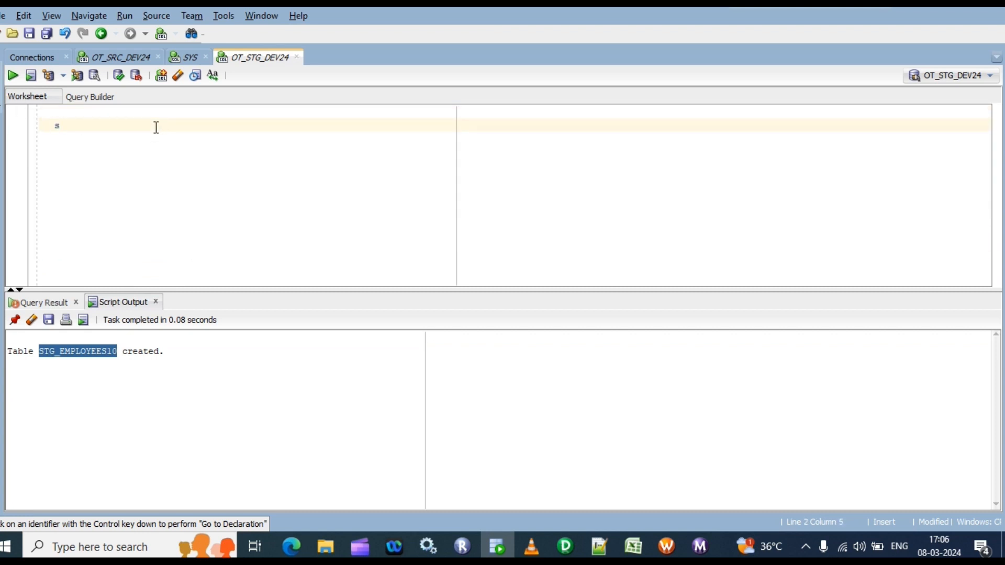
text(elect *)
text( from vc)
key(BackSpace)
key(BackSpace)
key(ctrl+v)
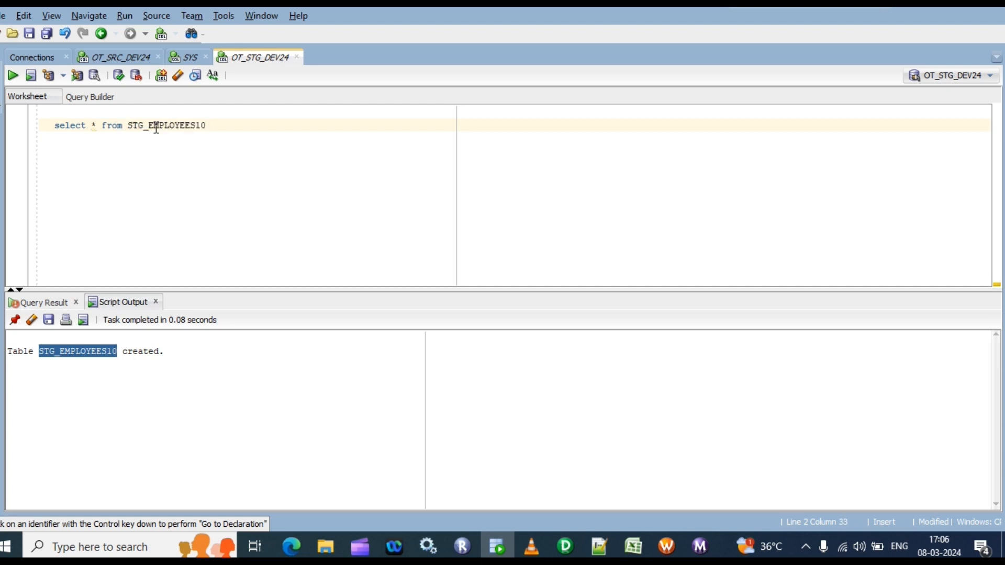
text(;)
key(ctrl+Return)
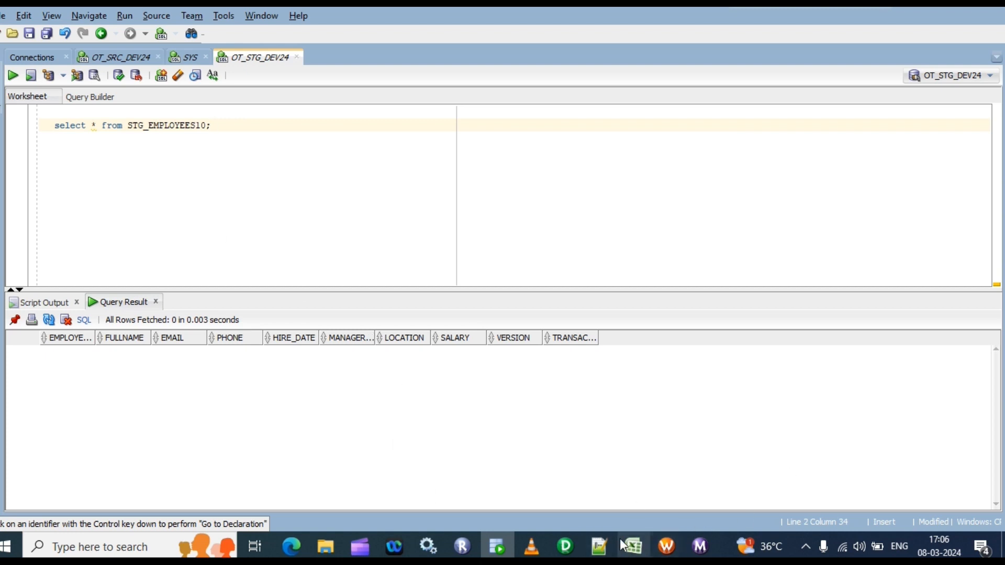
In PowerCenter Designer, import the SRC_EMPLOYEES source table from the ODBC_OT_SRC_DEV24 database, replacing the existing definition
click(565, 546)
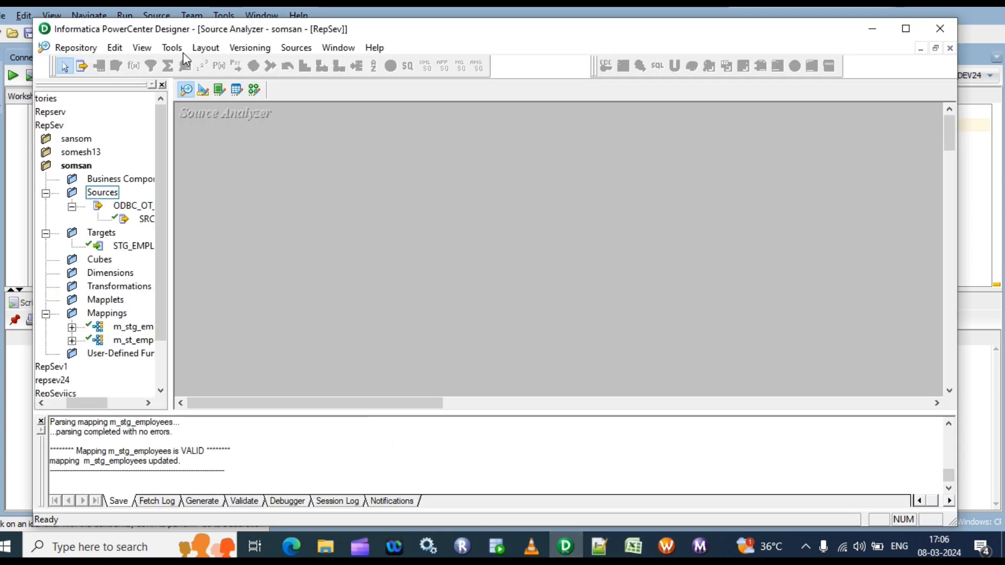
click(297, 48)
click(347, 65)
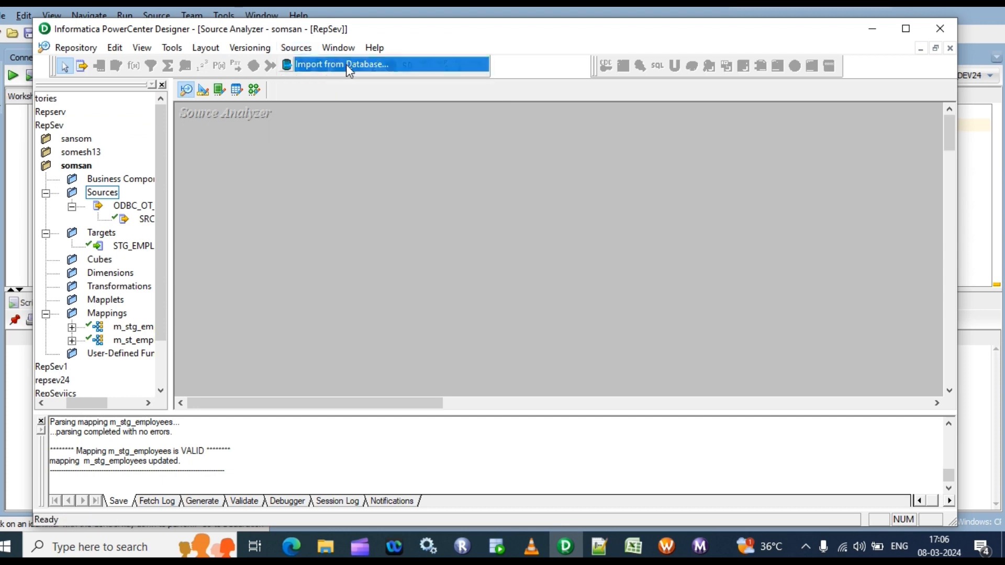
click(567, 215)
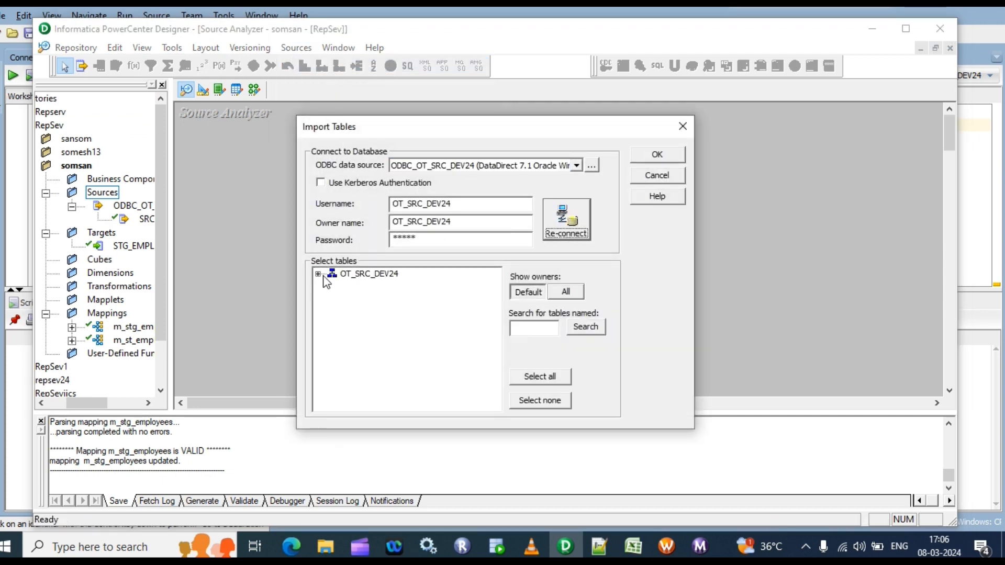
click(318, 274)
click(333, 285)
scroll(426, 388, down, 3)
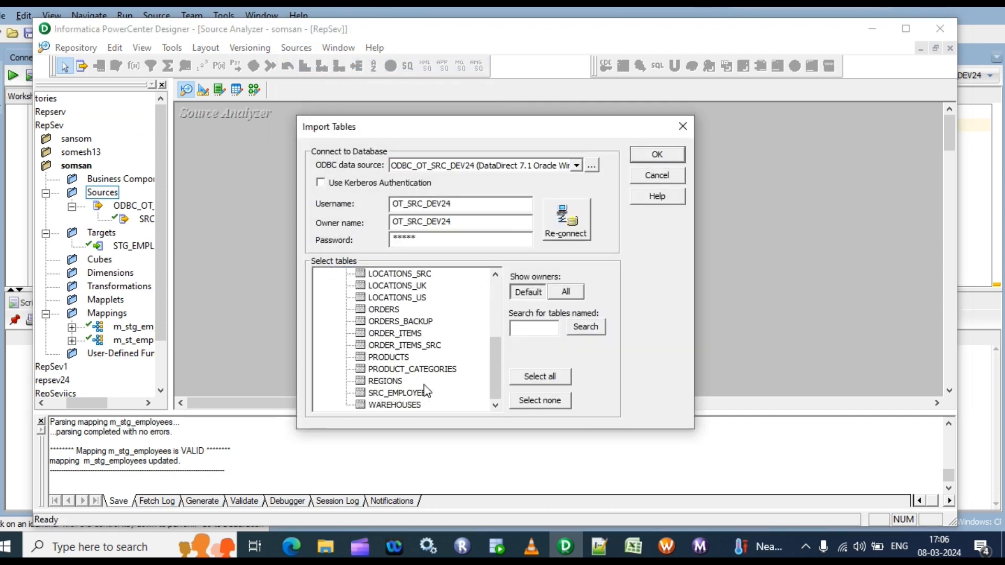
click(398, 395)
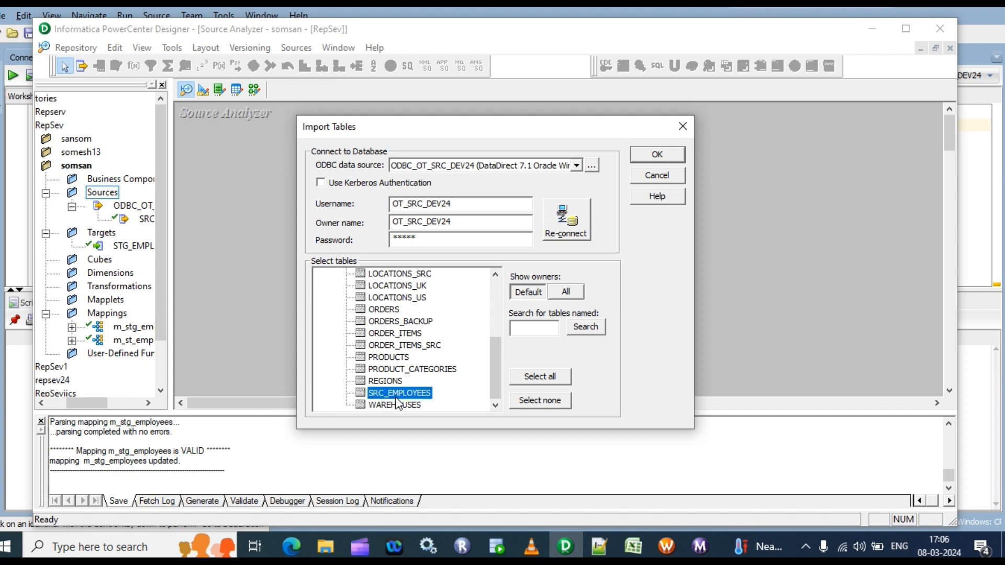
click(655, 157)
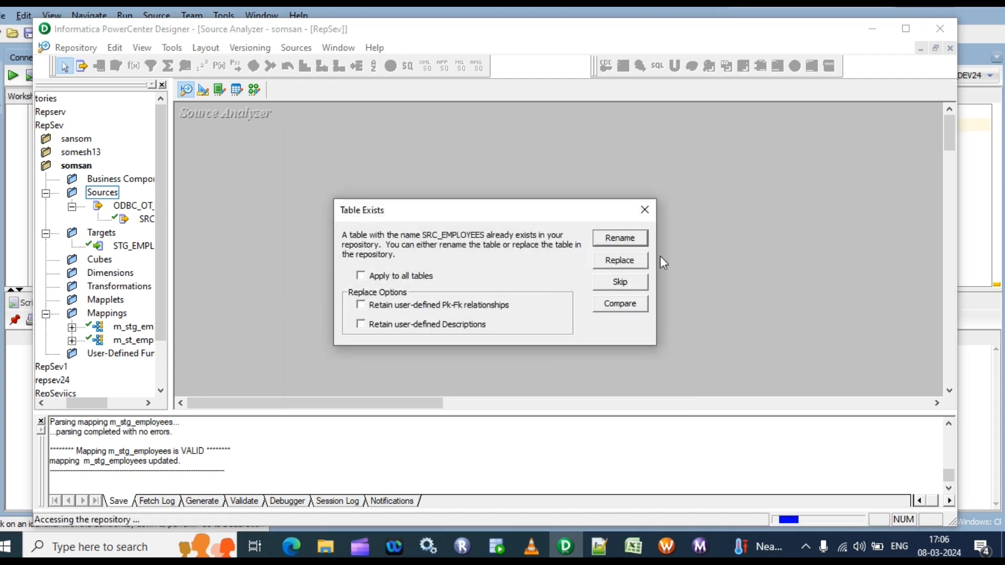
click(618, 262)
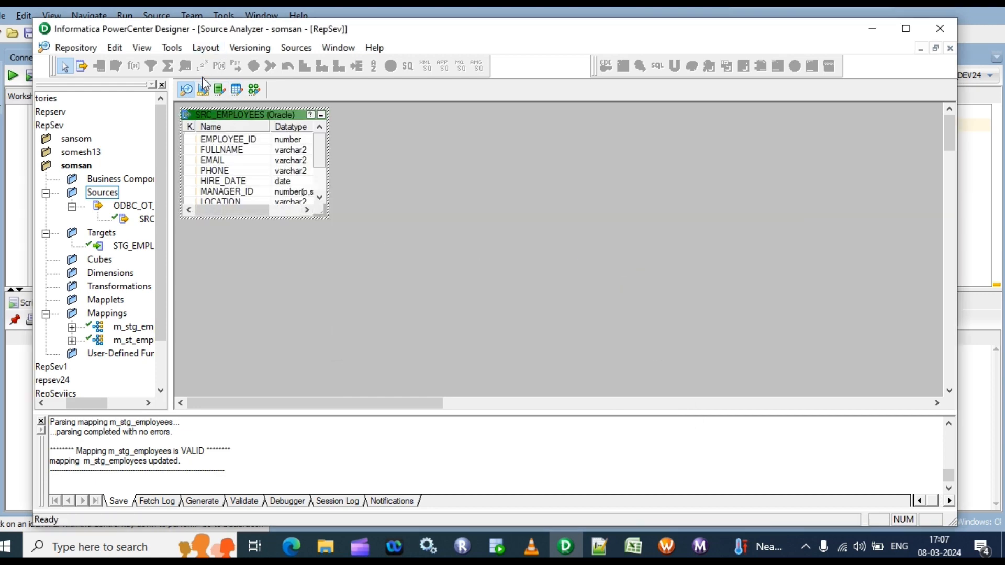
Import STG_EMPLOYEES10 from the OT_STG_DEV24 database into the Target Designer, replacing the existing target definition
click(203, 90)
click(295, 47)
click(339, 63)
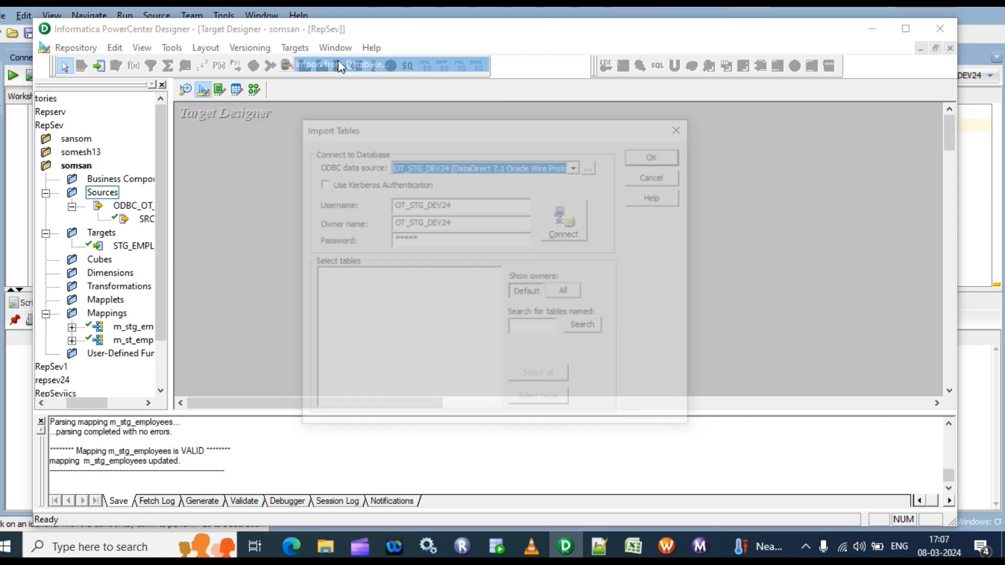
click(557, 218)
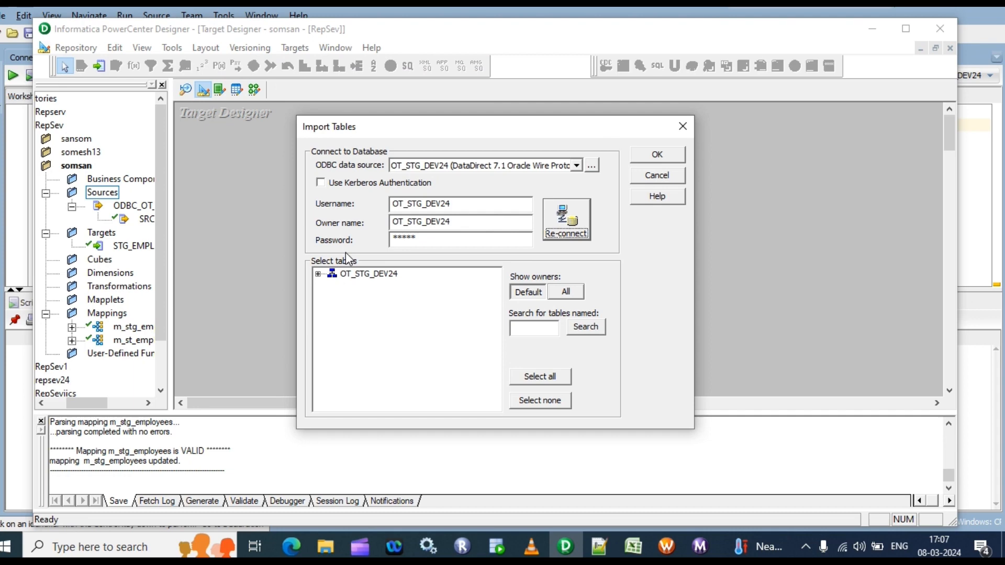
click(318, 274)
click(332, 286)
click(388, 299)
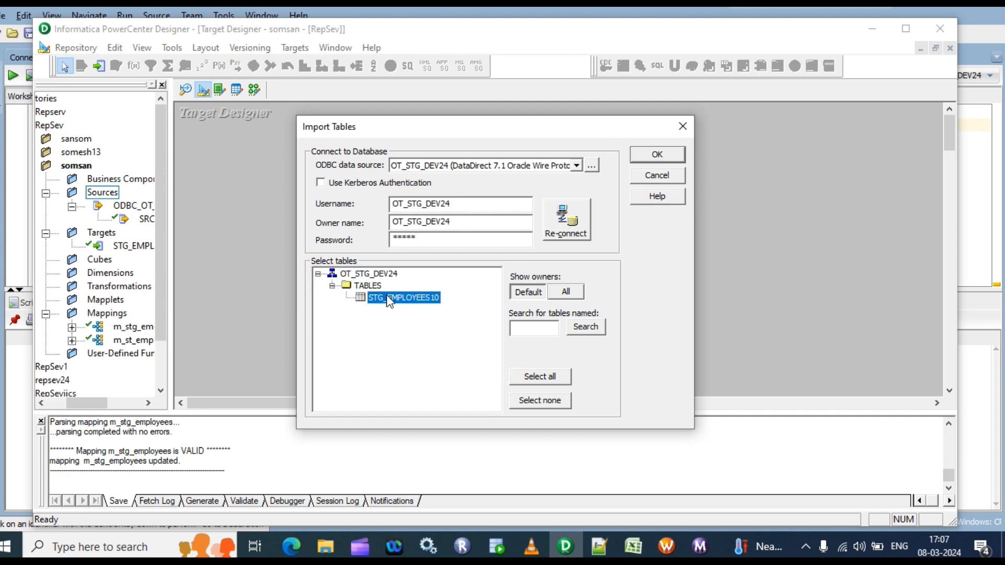
click(673, 155)
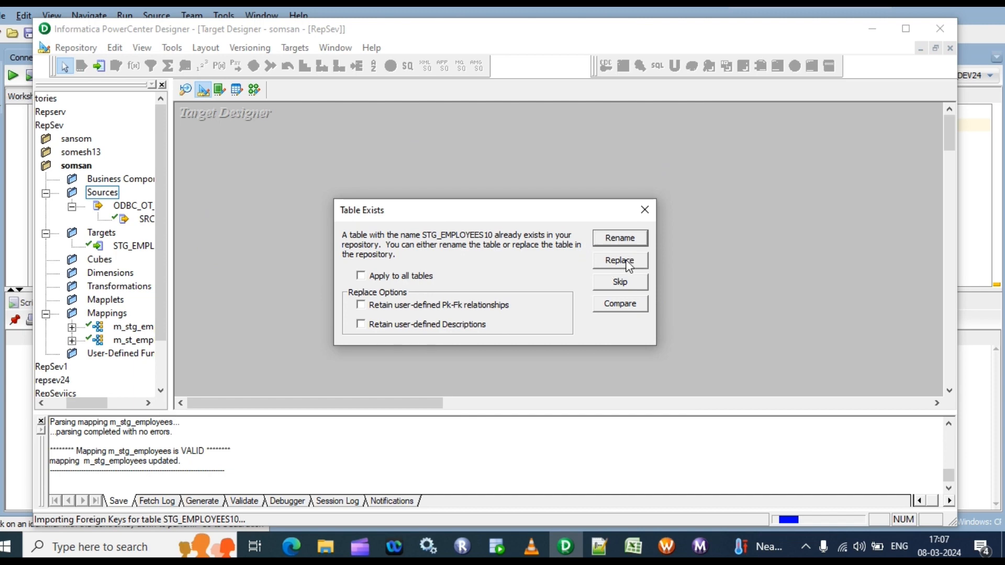
click(628, 263)
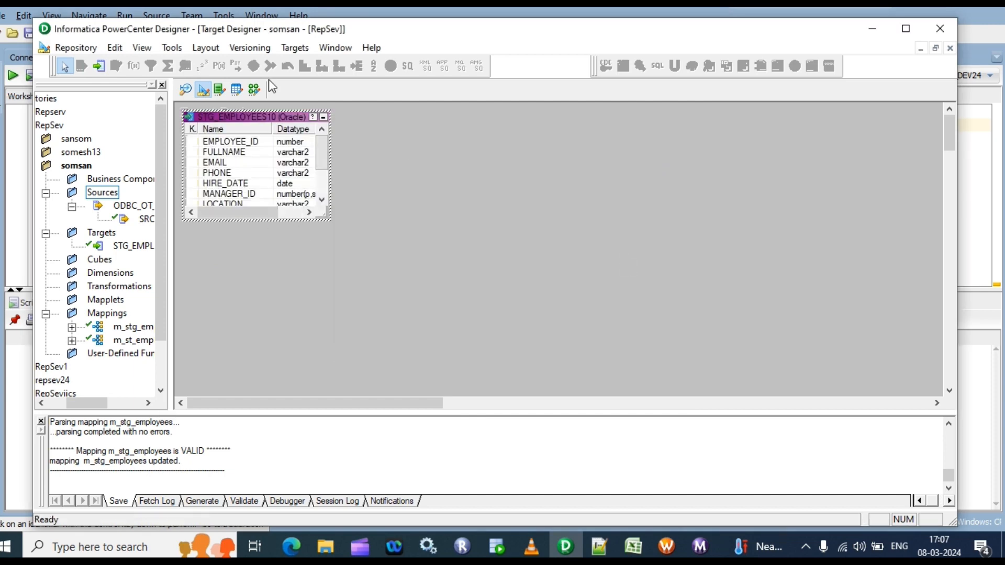
Create a new mapping named m_tg_employees_mappingvariableproperty in the Mapping Designer
click(254, 89)
click(305, 49)
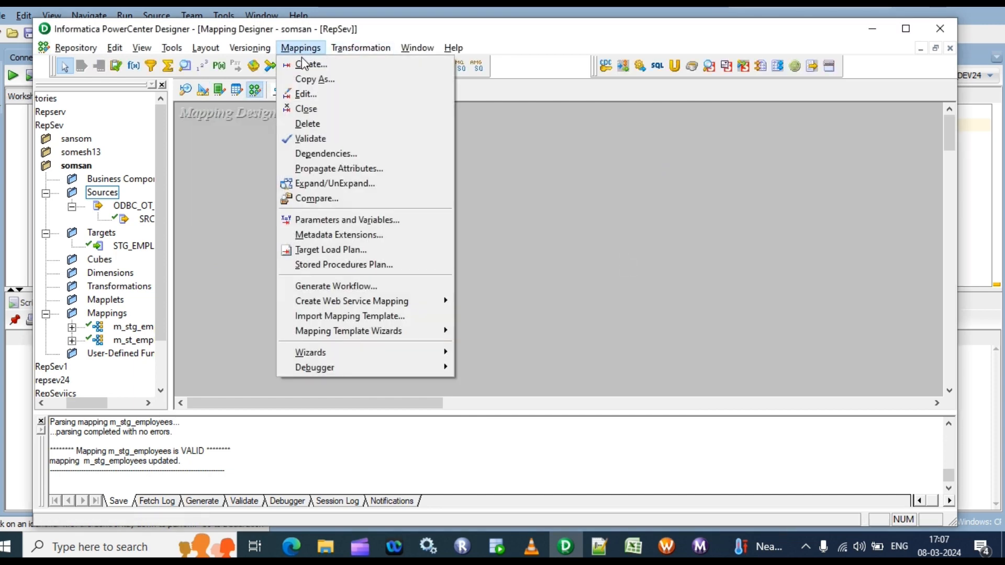
click(304, 64)
text(m_)
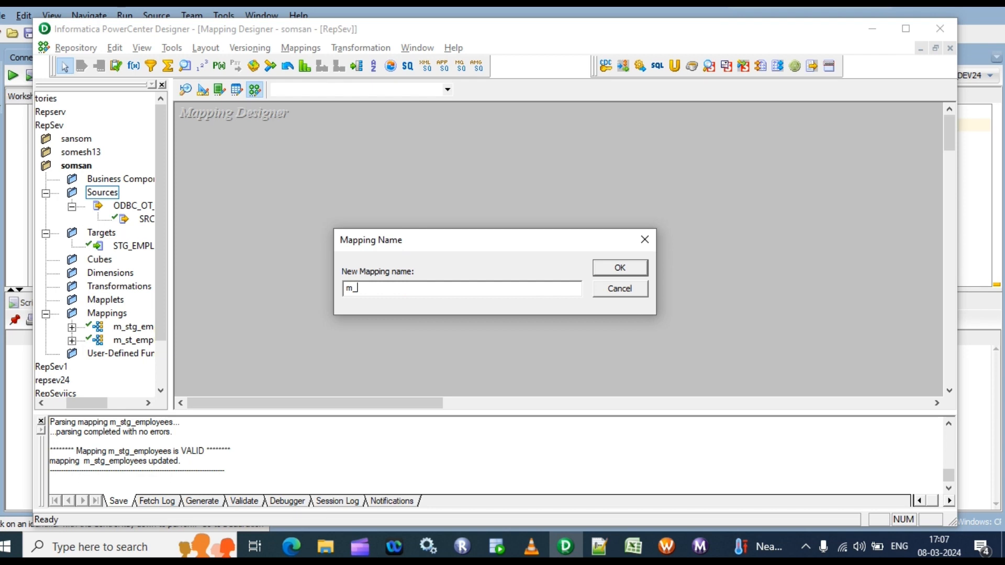
text(tg_employees_mapping)
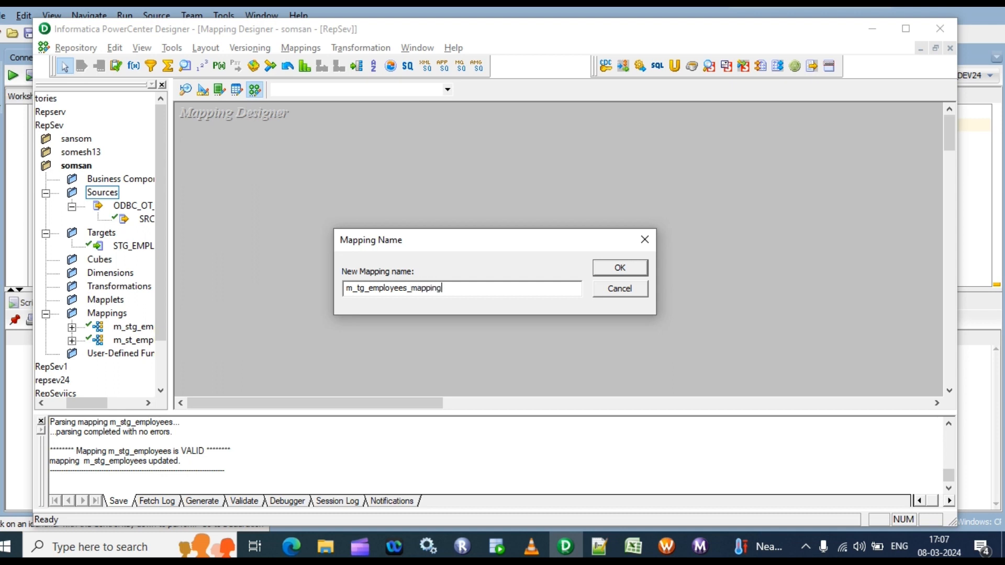
text(variableproperyt)
click(627, 269)
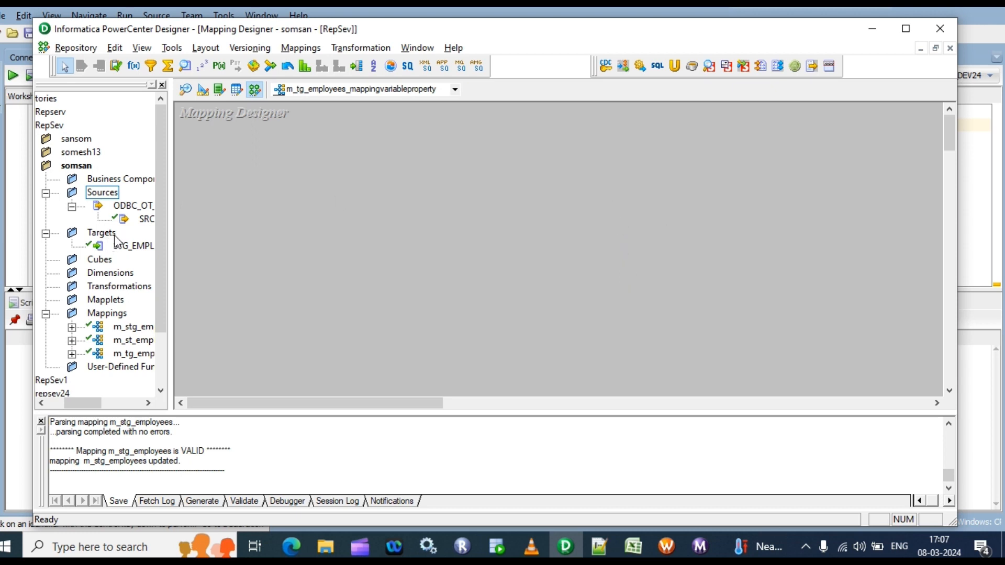
Add the SRC_EMPLOYEES source and STG_EMPLOYEES10 target to the mapping, and space the source and its source qualifier apart
drag(142, 219, 239, 161)
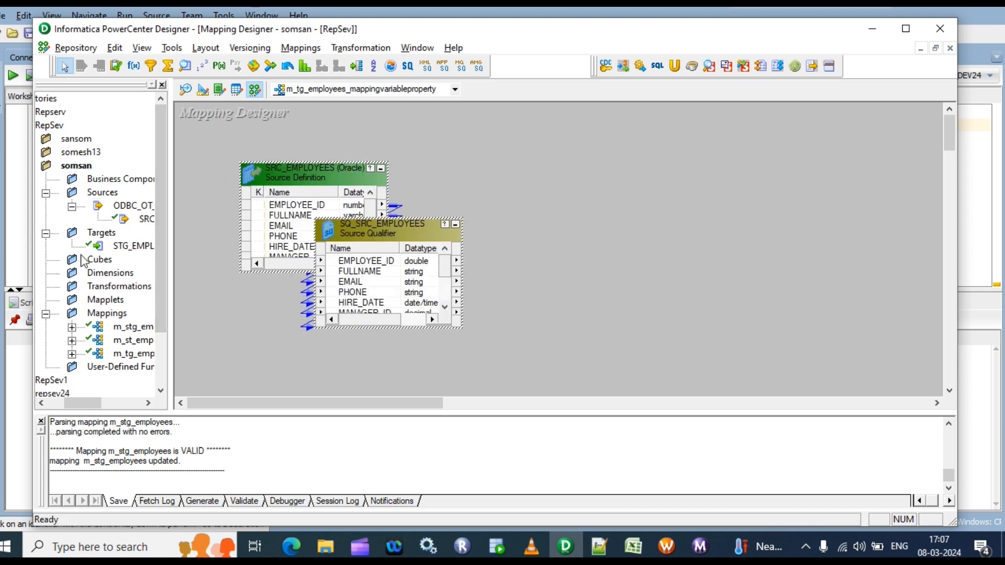
drag(131, 245, 736, 186)
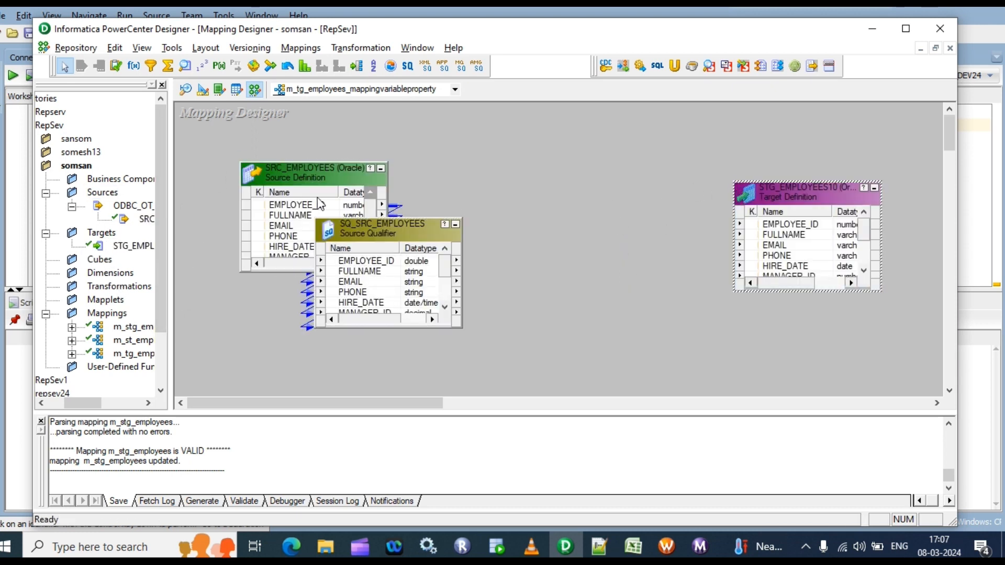
drag(298, 171, 273, 166)
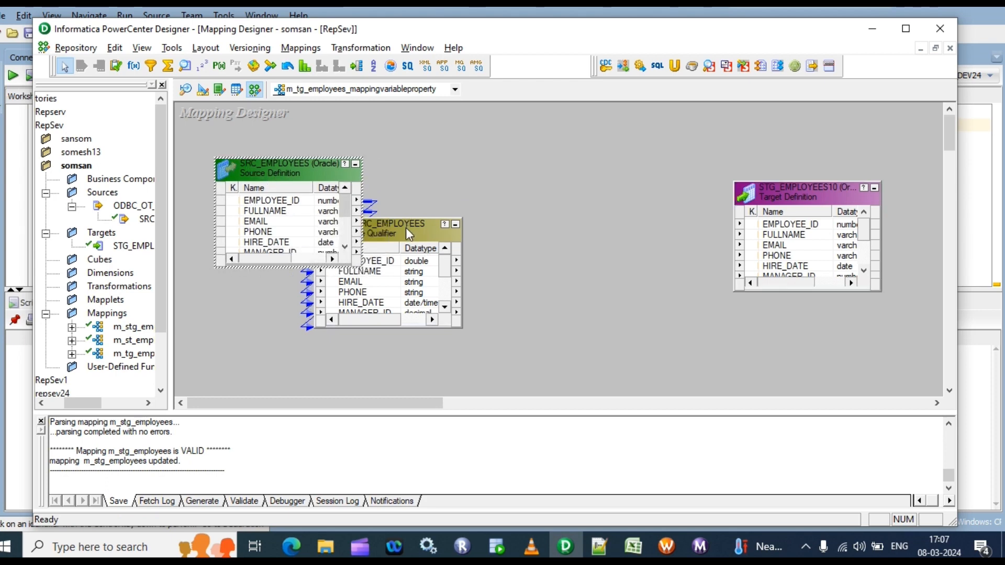
drag(406, 228, 463, 217)
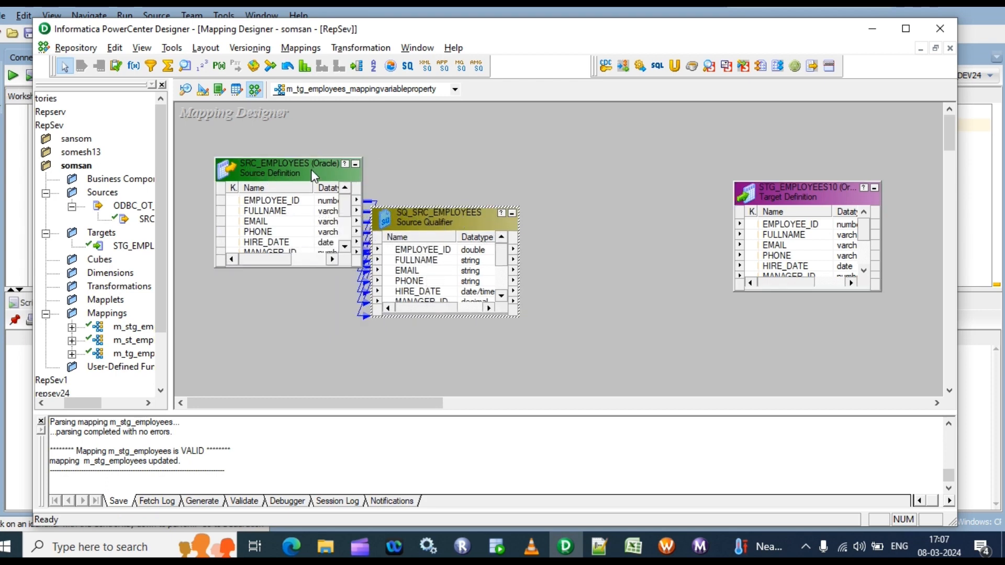
Move the SRC_EMPLOYEES source away from its source qualifier and add a new entry to the mapping's parameters and variables
drag(313, 175, 294, 175)
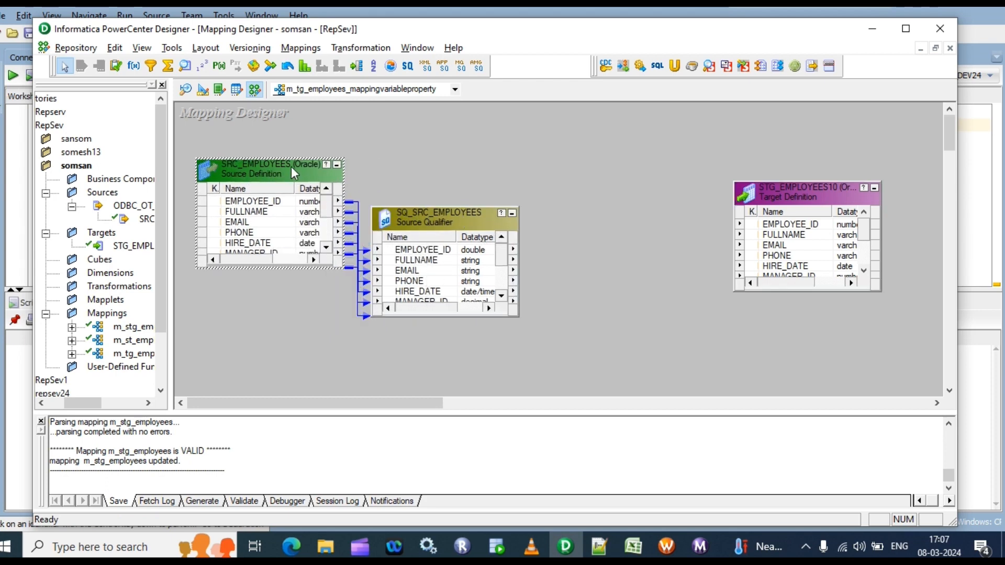
click(305, 50)
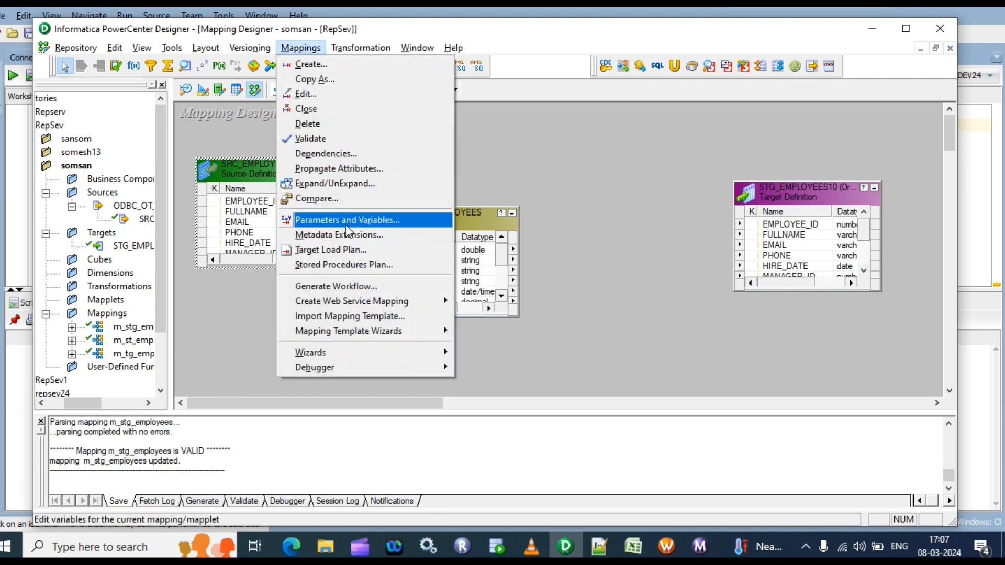
click(313, 48)
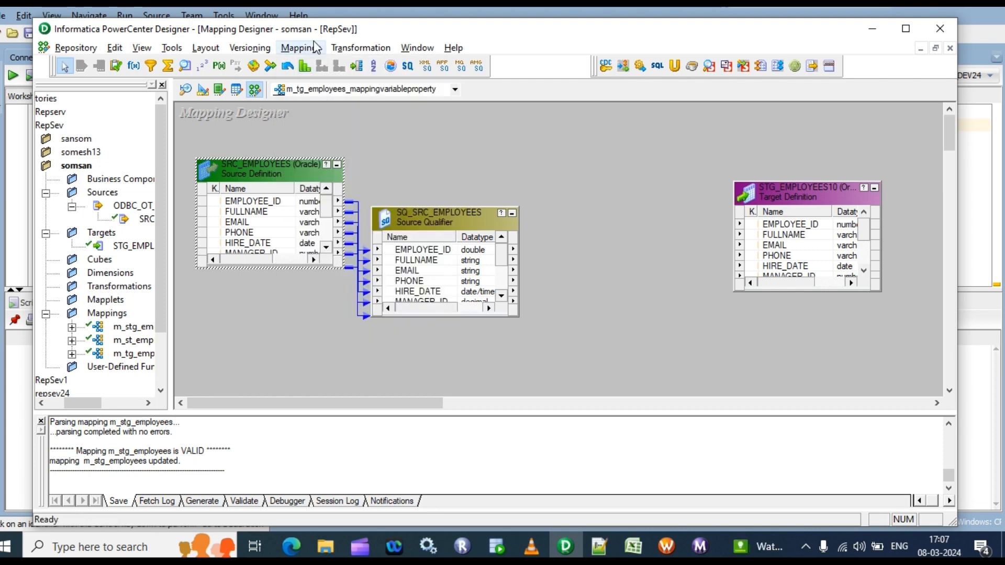
click(316, 47)
click(361, 218)
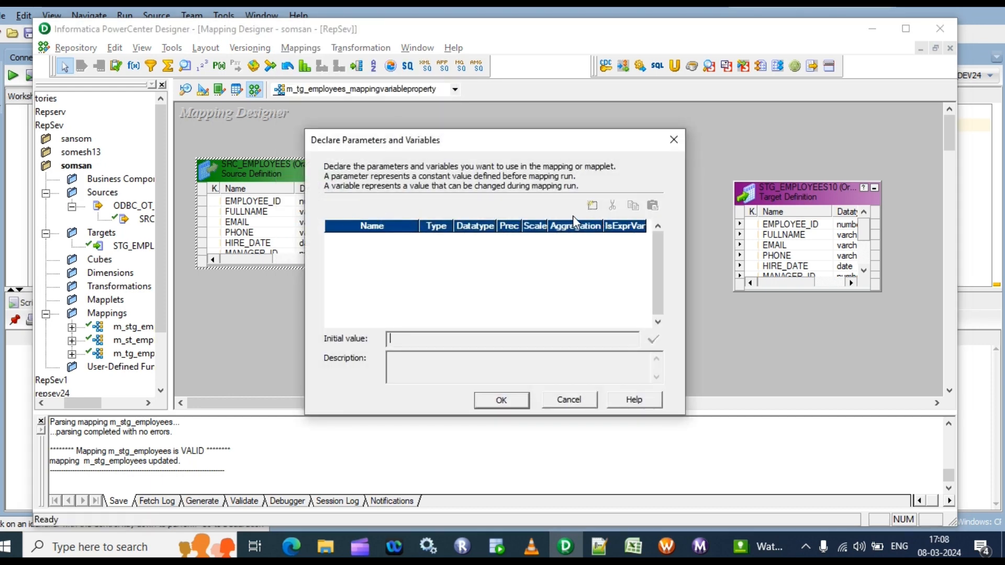
click(593, 205)
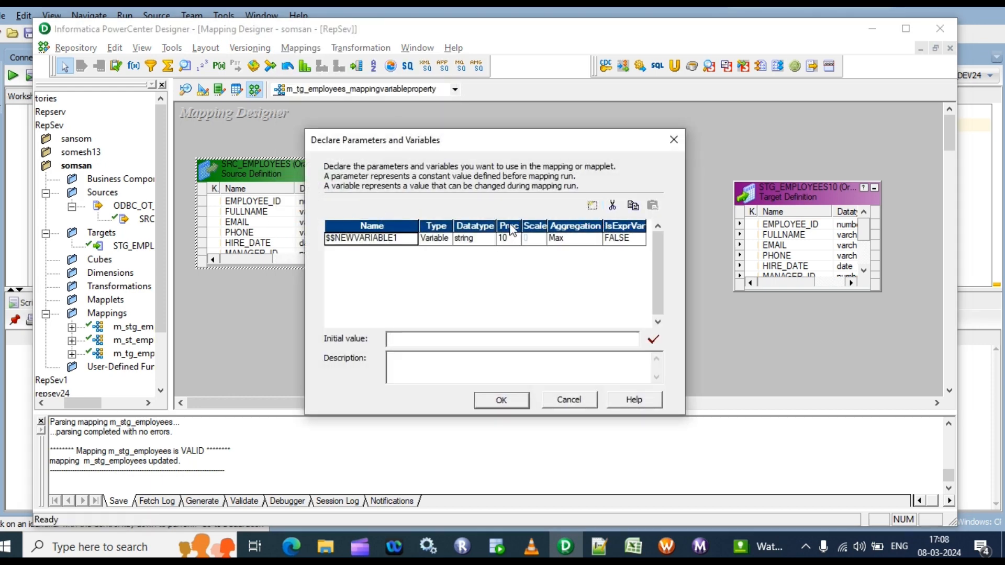
Name the new mapping variable $$incremental_ts and set its datatype to date/time
click(399, 238)
double_click(398, 238)
click(399, 235)
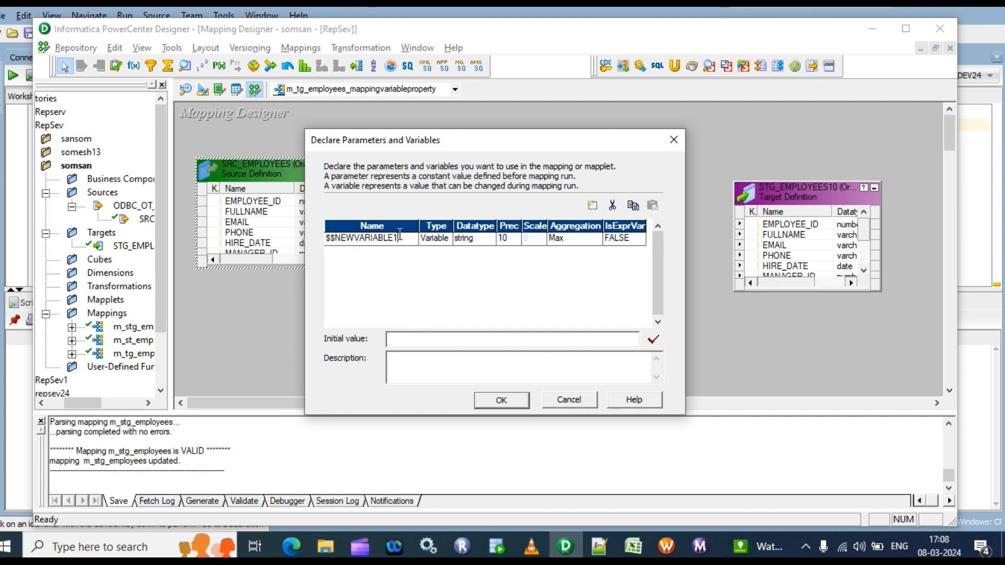
key(BackSpace)
key(BackSpace)
key(BackSpace)
key(BackSpace)
key(BackSpace)
key(BackSpace)
key(BackSpace)
key(BackSpace)
key(BackSpace)
key(BackSpace)
key(BackSpace)
key(BackSpace)
text(incremental_t)
click(484, 240)
click(487, 239)
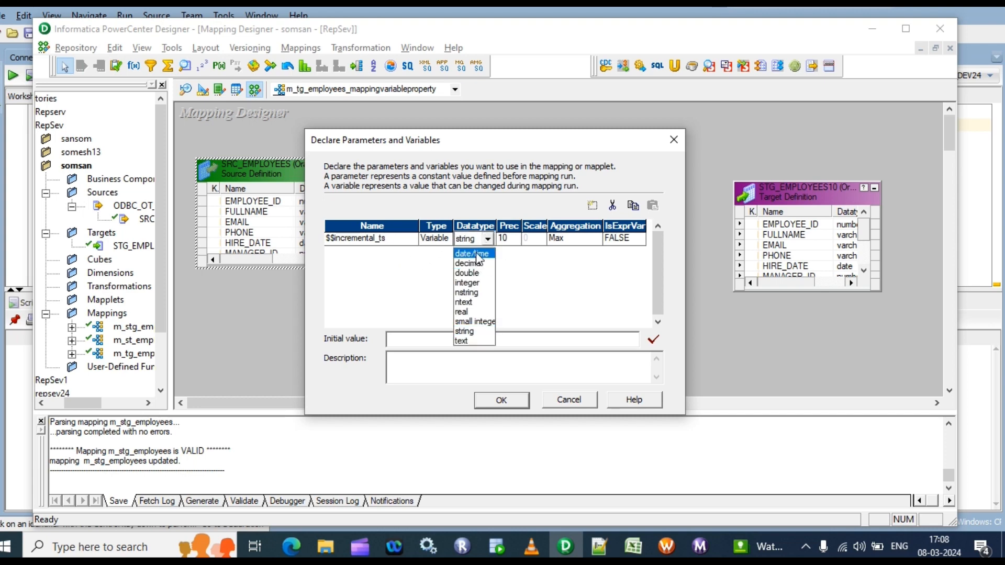
click(473, 254)
Set the initial value of $$incremental_ts to 01-1-1900 and confirm the variable declaration
click(433, 340)
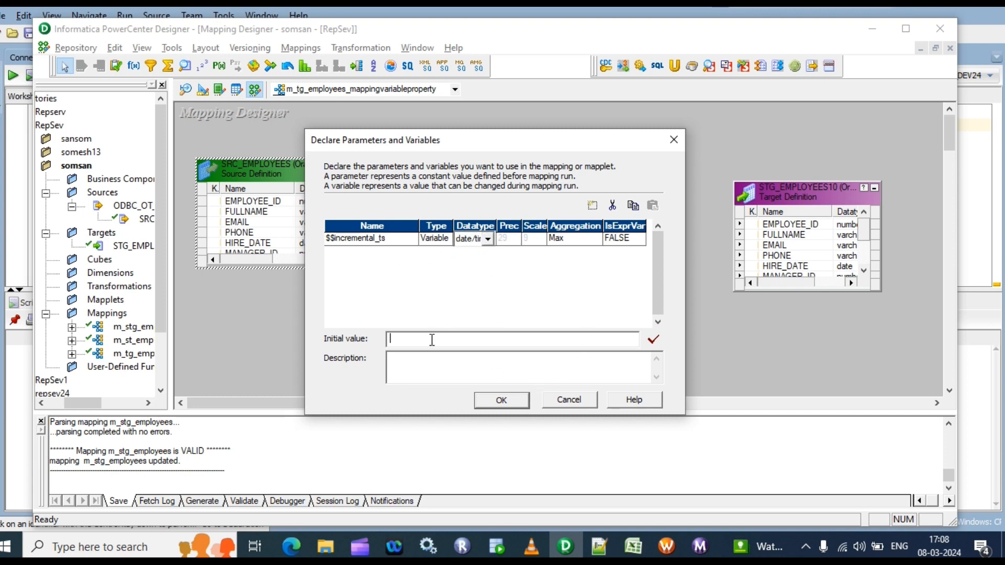
text(01-1-1900)
double_click(450, 339)
click(451, 339)
click(502, 400)
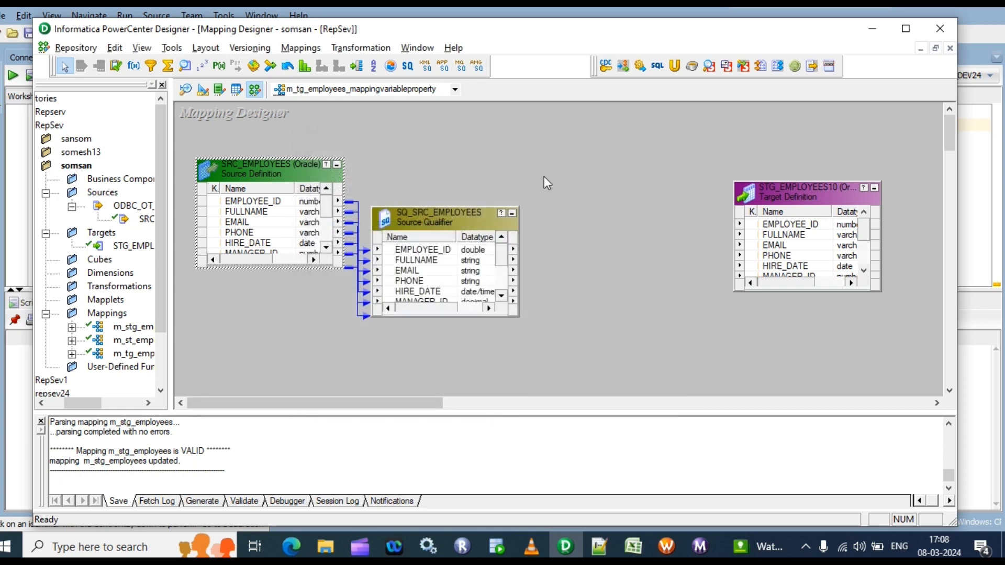
Enlarge the source qualifier to show all ports, and place an Expression transformation between it and the target, moving the target farther away
drag(438, 208, 438, 153)
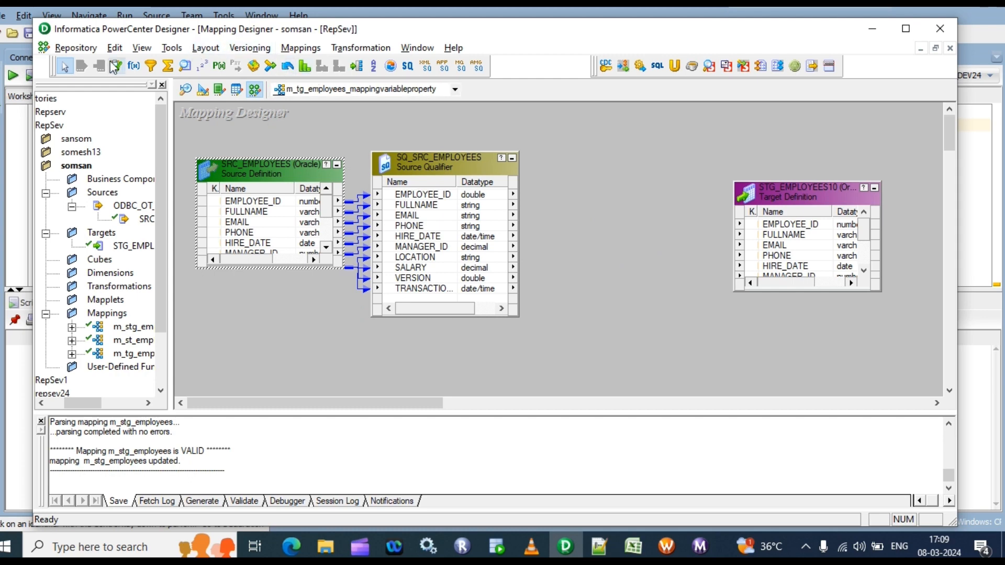
click(131, 70)
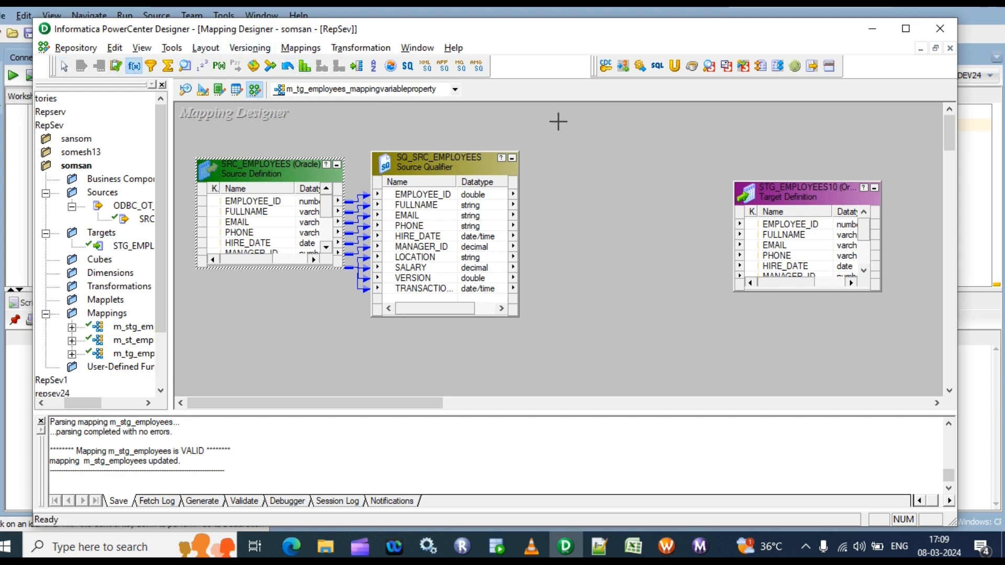
drag(557, 119, 724, 381)
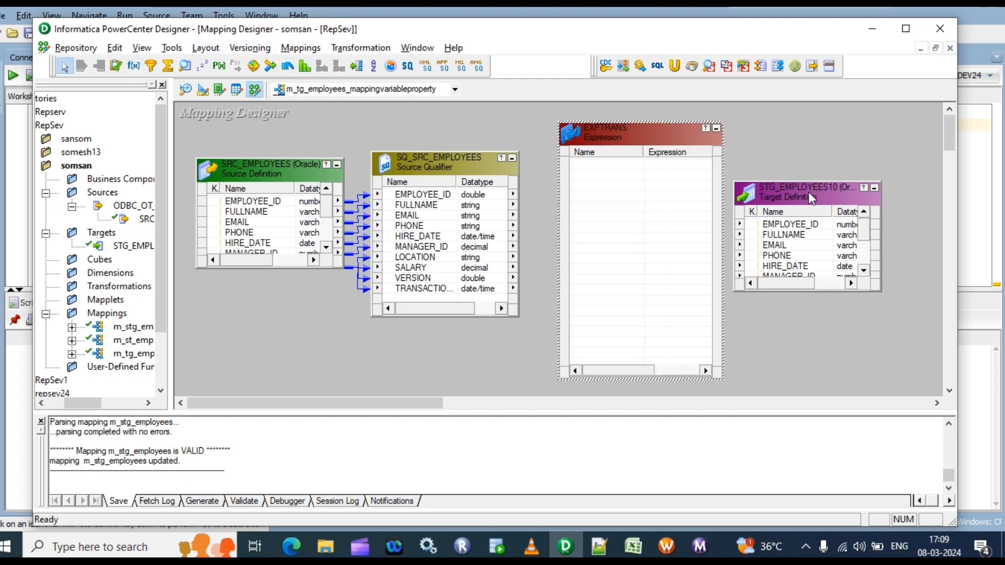
drag(807, 191, 846, 186)
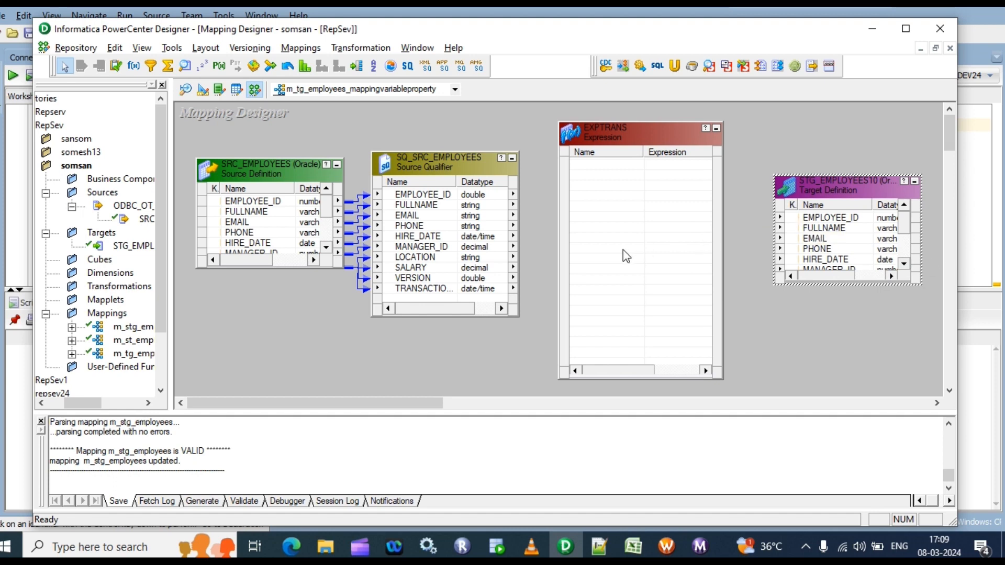
Link all source qualifier ports from EMPLOYEE_ID through TRANSACTION_DATE into the Expression transformation
click(410, 197)
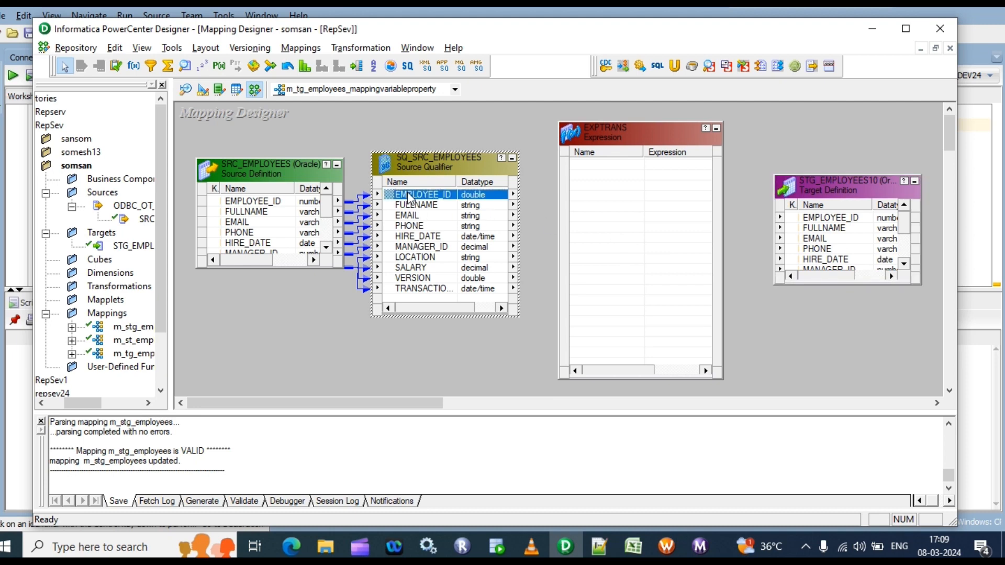
shift+click(414, 291)
drag(439, 198, 619, 247)
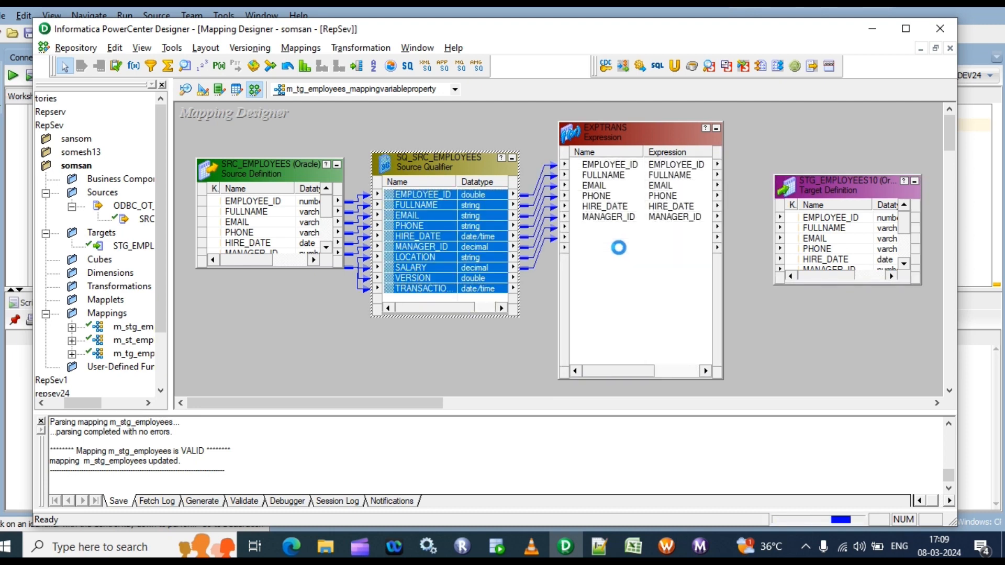
Add a port named v_flag to the EXPTRANS transformation, with date/time datatype, and make it a variable port
double_click(618, 247)
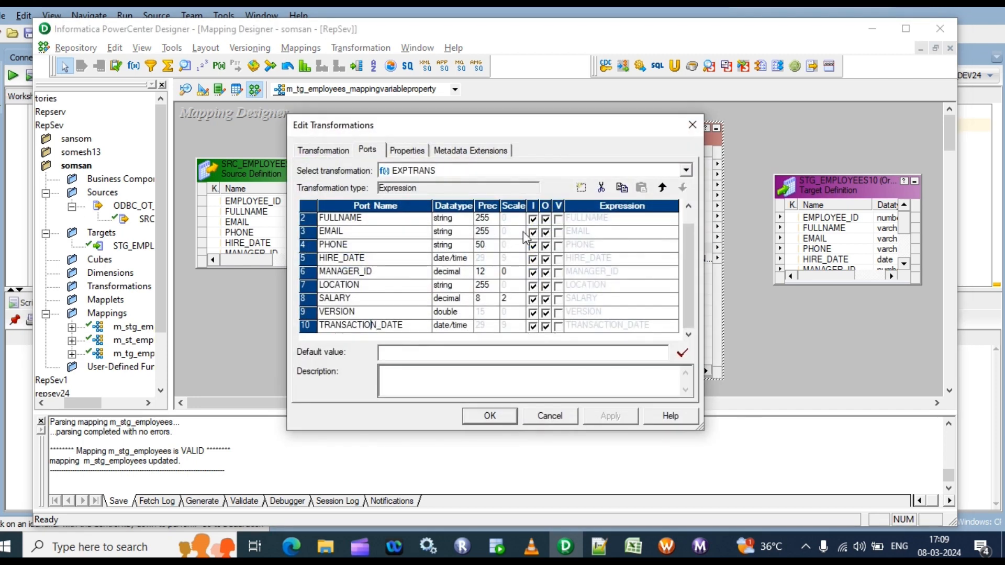
click(581, 187)
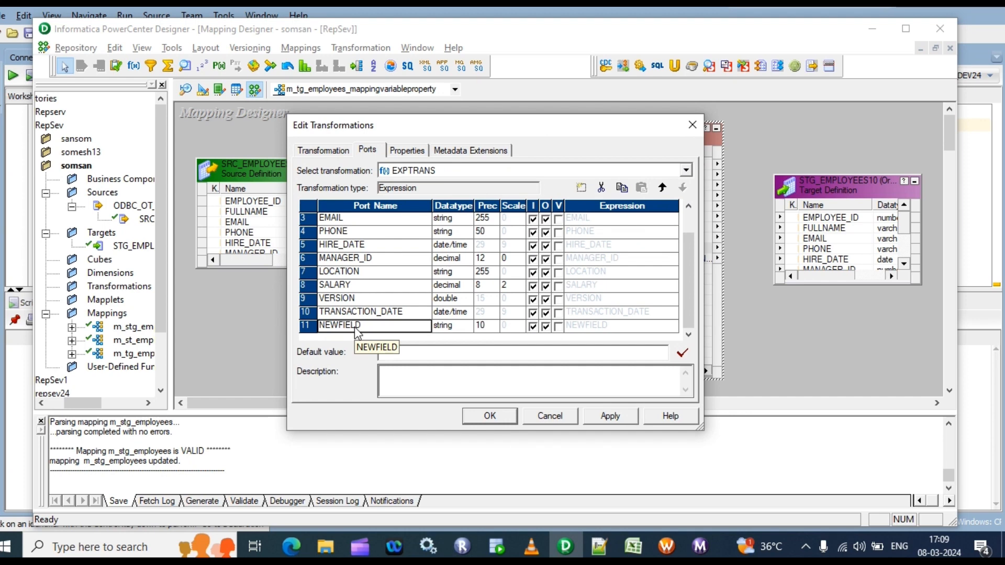
text(v_flag)
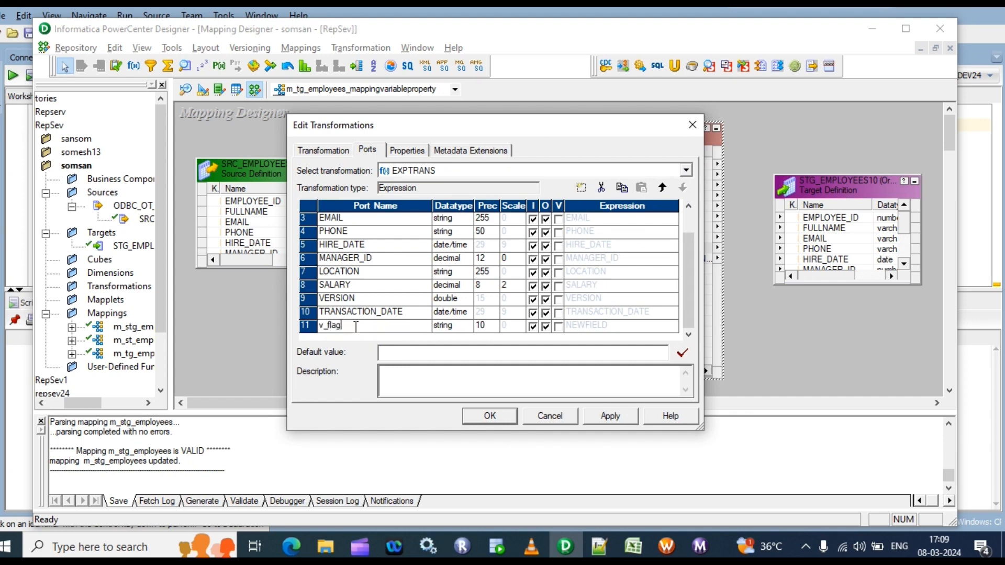
click(453, 327)
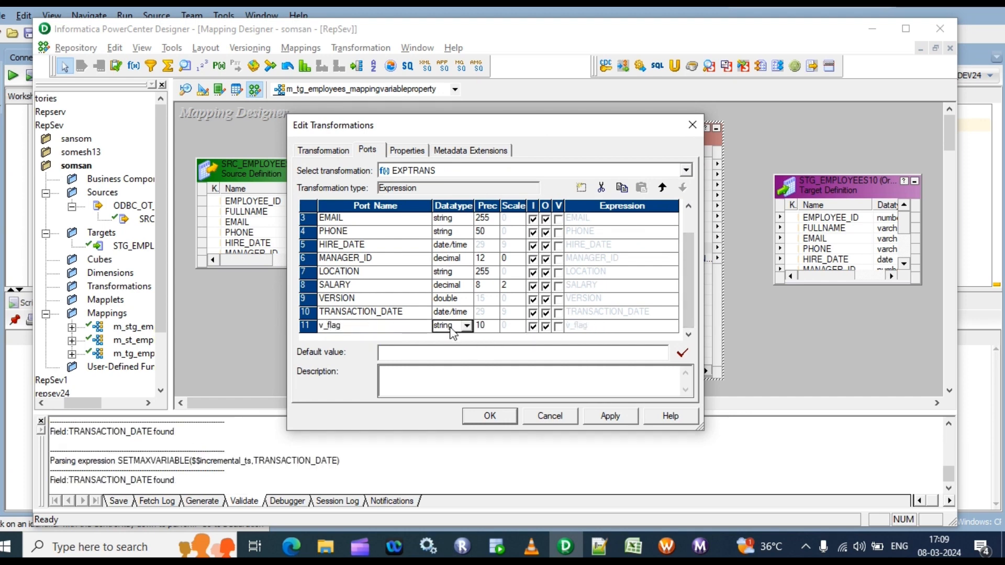
click(467, 327)
click(445, 361)
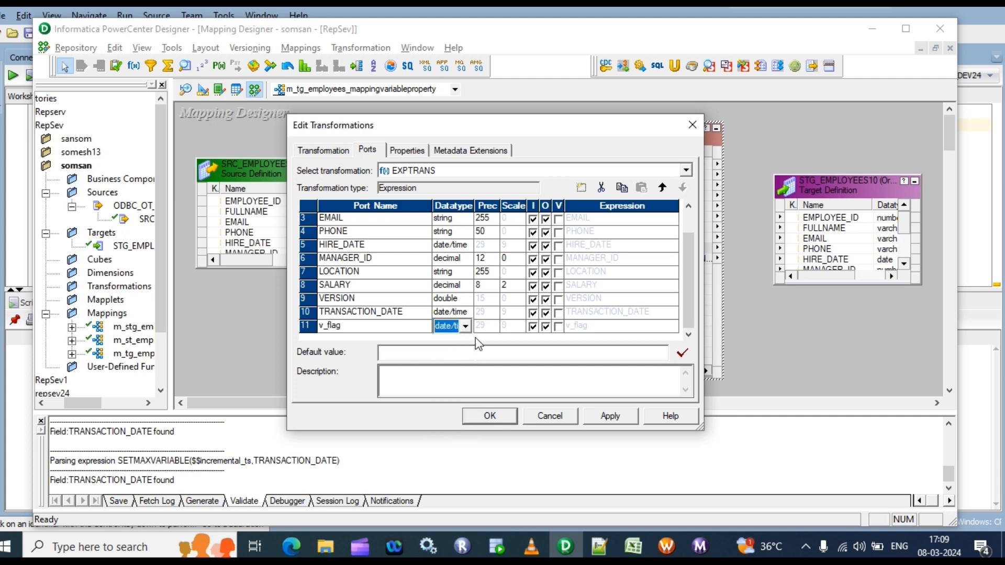
click(558, 327)
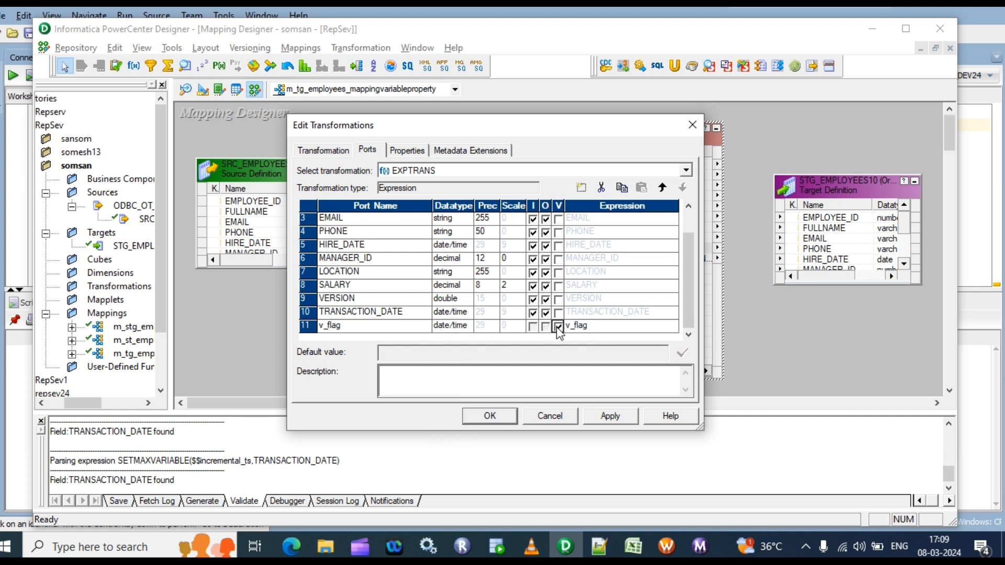
Replace the default expression of the v_flag port with the SetMaxVariable function
click(664, 327)
click(672, 325)
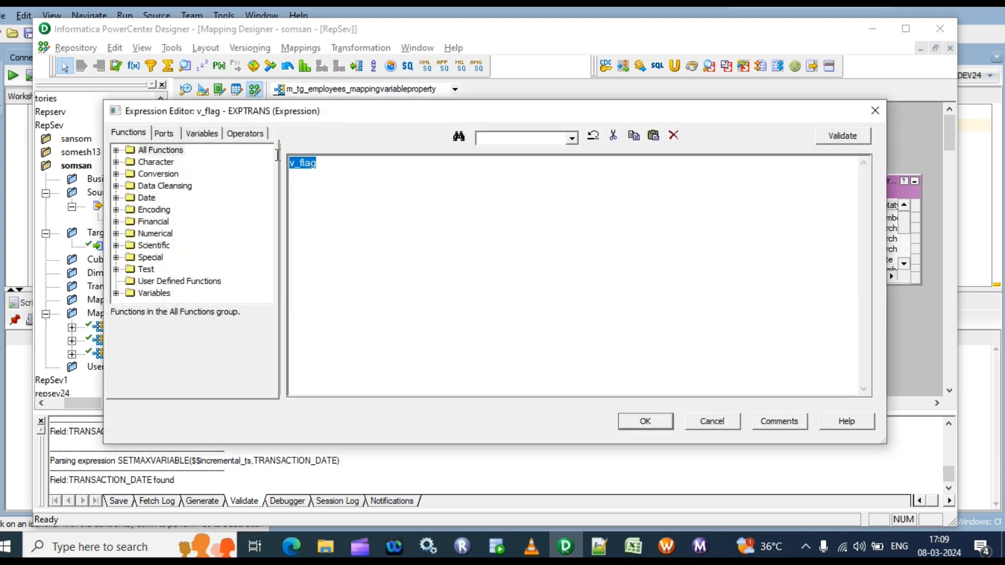
key(BackSpace)
click(116, 150)
click(177, 199)
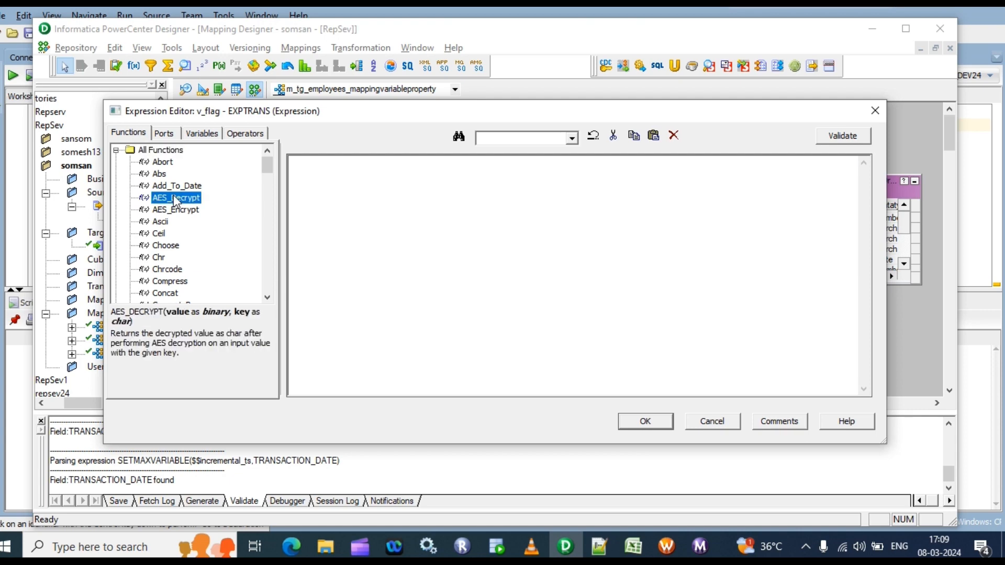
key(s)
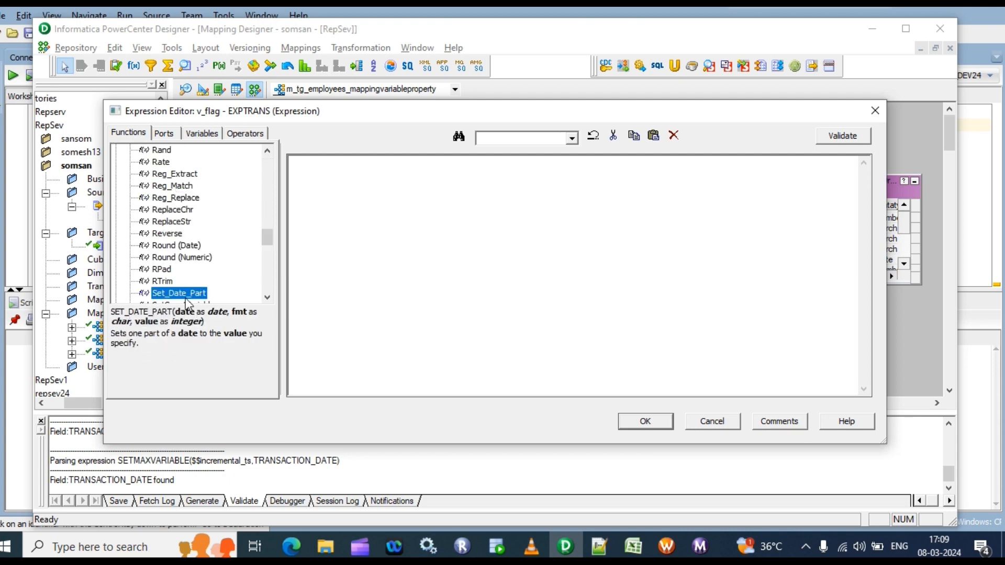
scroll(189, 301, down, 2)
double_click(188, 246)
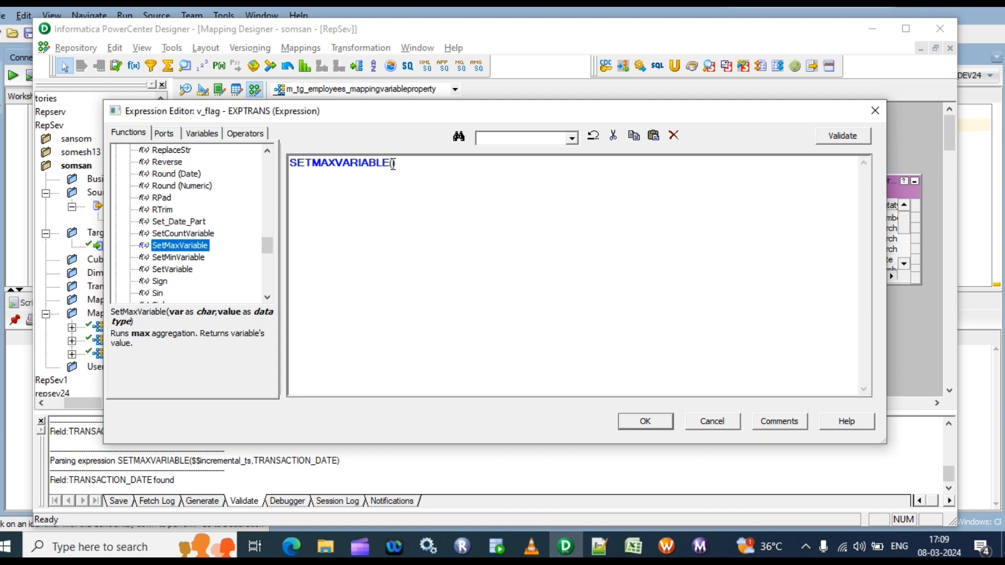
click(393, 163)
Give SETMAXVARIABLE the arguments $$incremental_ts and TRANSACTION_DATE, and validate the expression
click(173, 135)
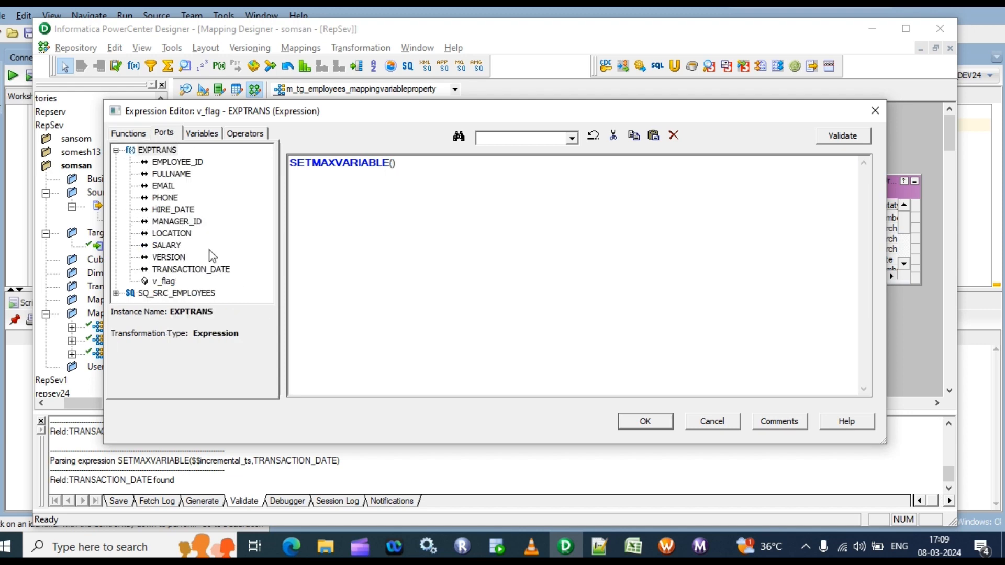
click(204, 134)
click(116, 161)
click(183, 174)
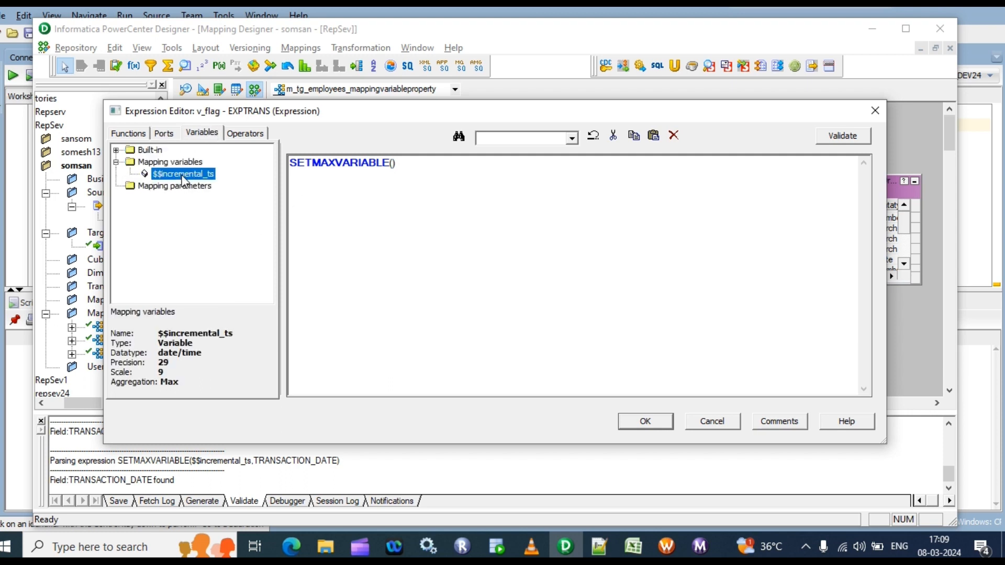
double_click(184, 174)
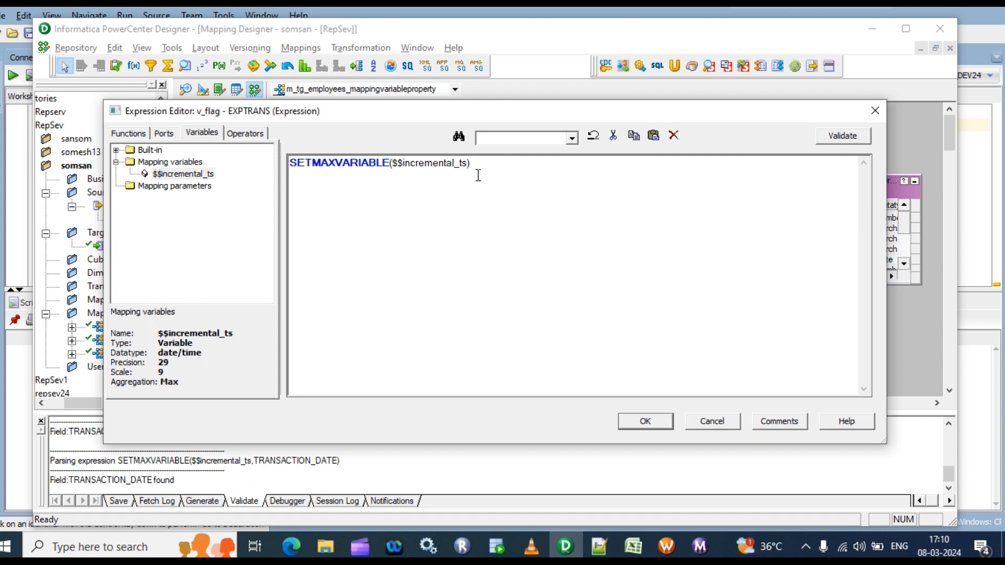
text(,)
click(164, 134)
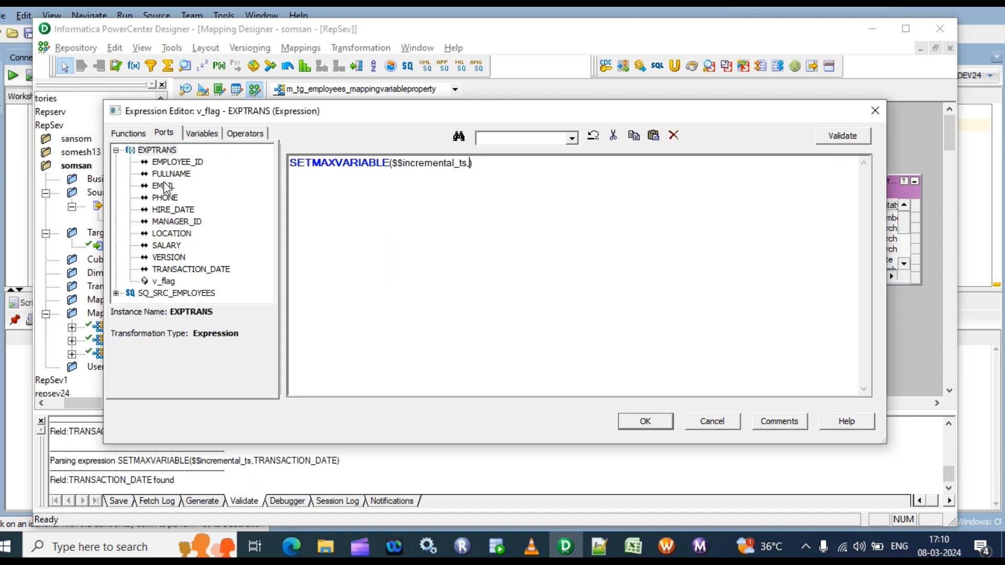
double_click(183, 270)
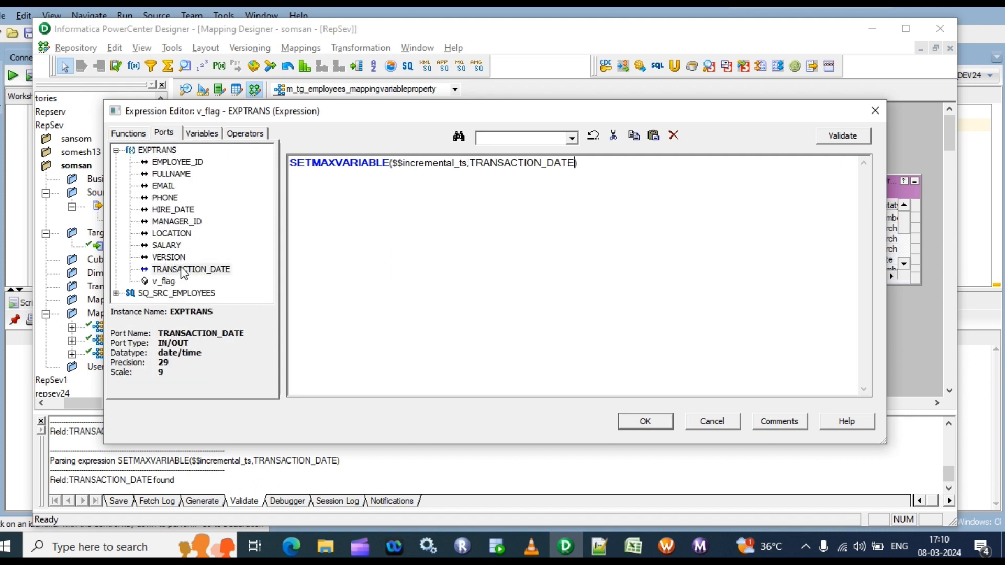
click(845, 135)
click(545, 315)
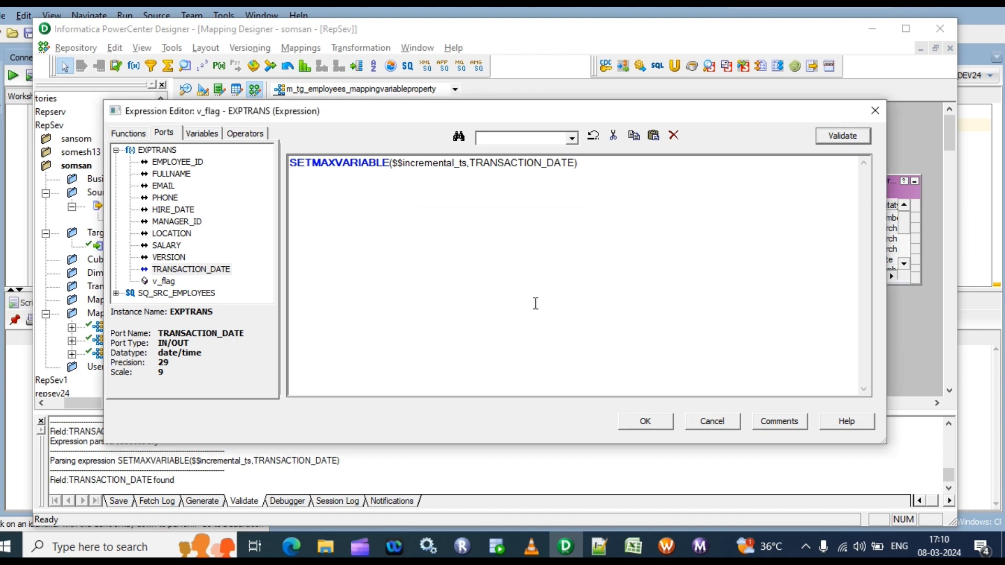
drag(607, 173, 255, 157)
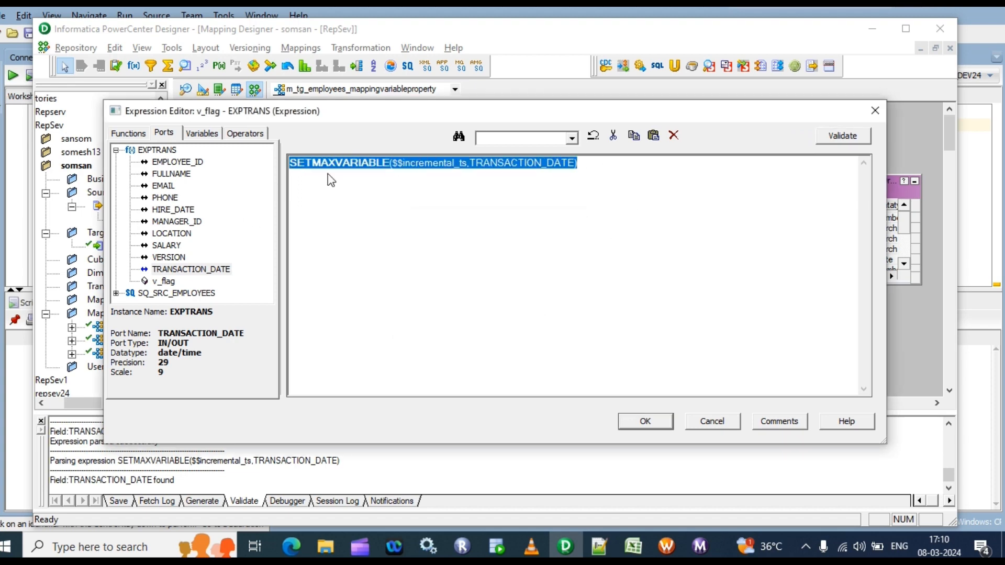
click(425, 189)
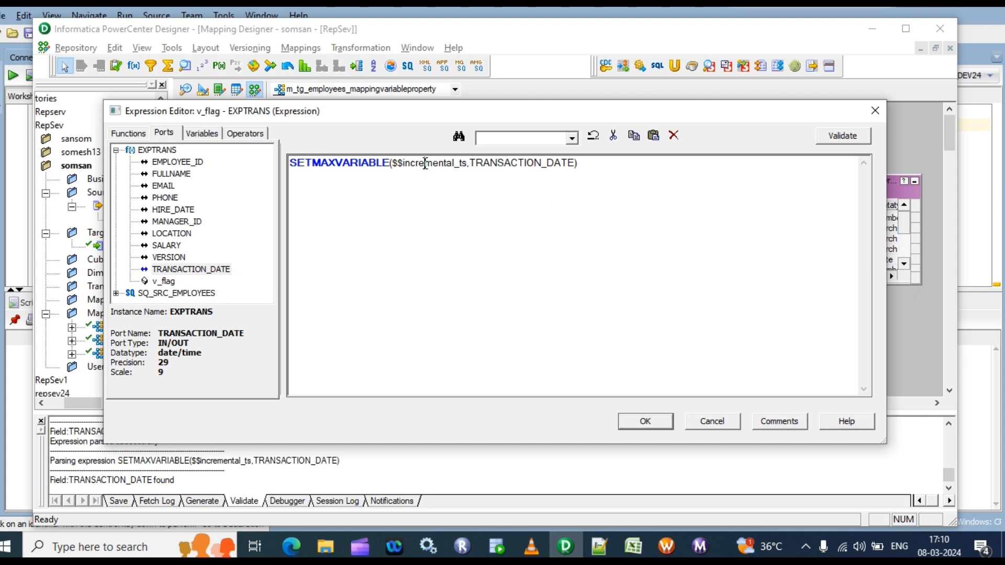
click(512, 163)
drag(393, 164, 580, 165)
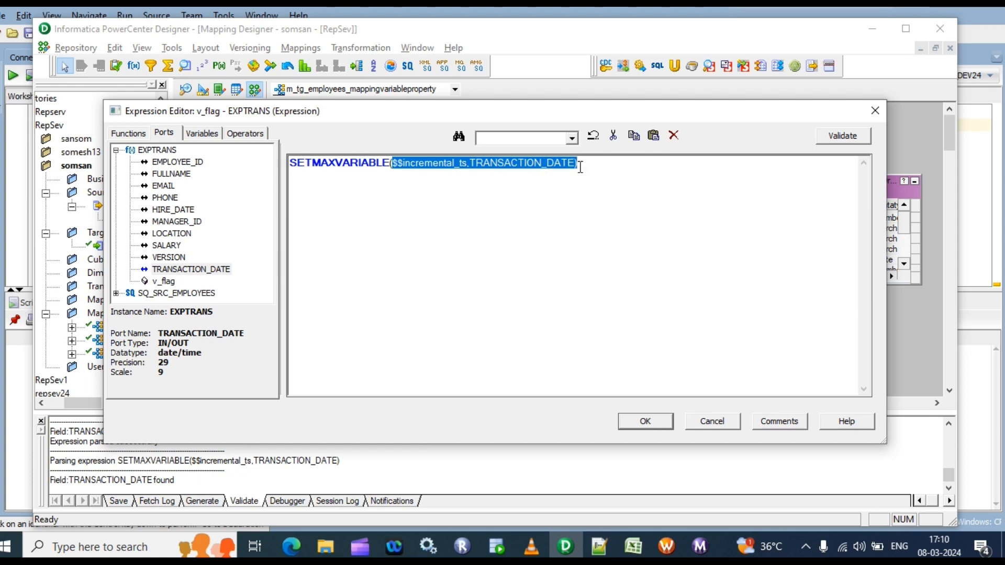
click(543, 197)
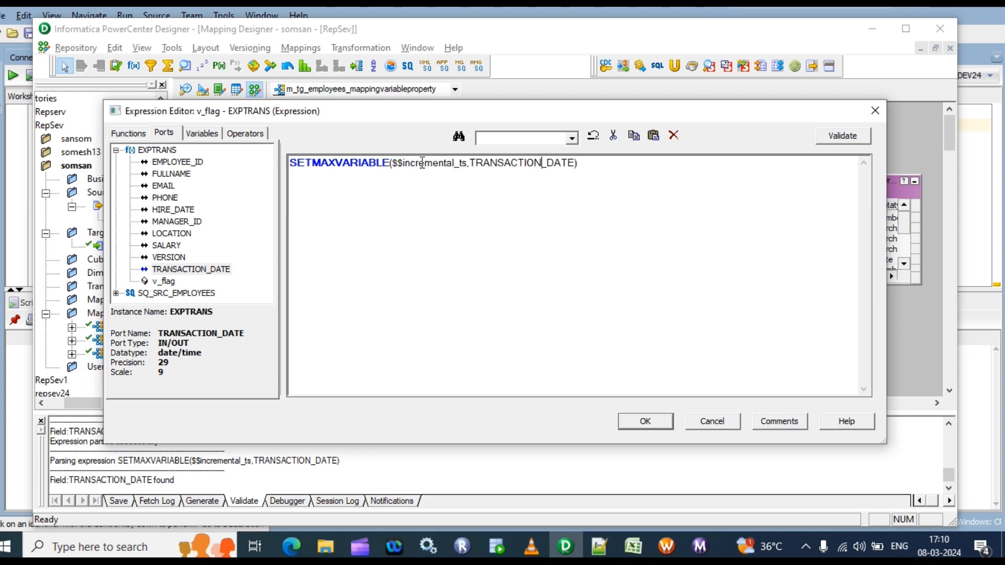
Examine the SETMAXVARIABLE function and its $$incremental_ts and TRANSACTION_DATE arguments in the v_flag expression
drag(468, 164, 392, 164)
click(405, 167)
drag(390, 163, 302, 171)
click(302, 177)
double_click(385, 166)
click(436, 189)
click(519, 164)
drag(526, 163, 415, 166)
click(449, 200)
Accept the v_flag expression and apply the changes to the EXPTRANS transformation
click(644, 422)
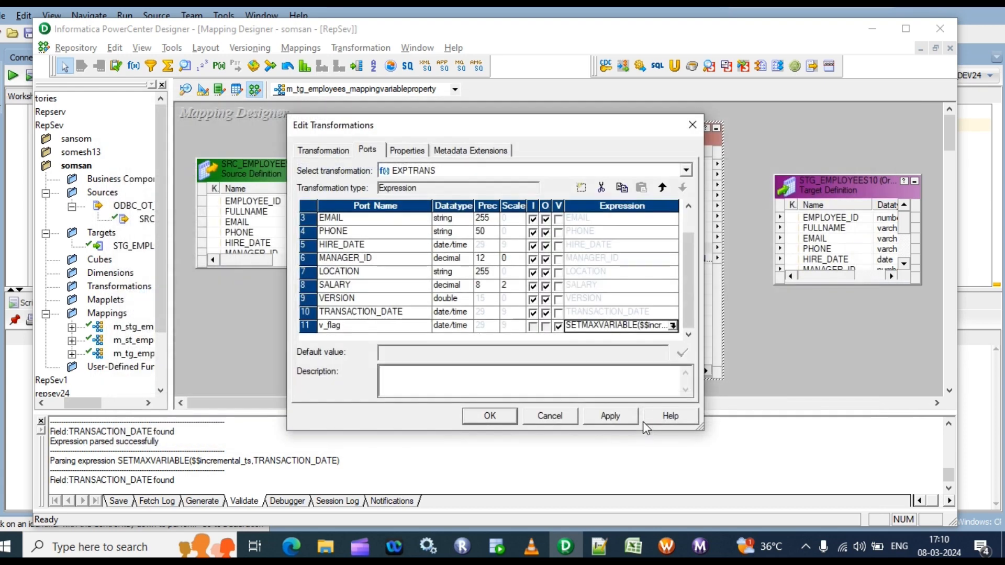
click(610, 416)
click(487, 417)
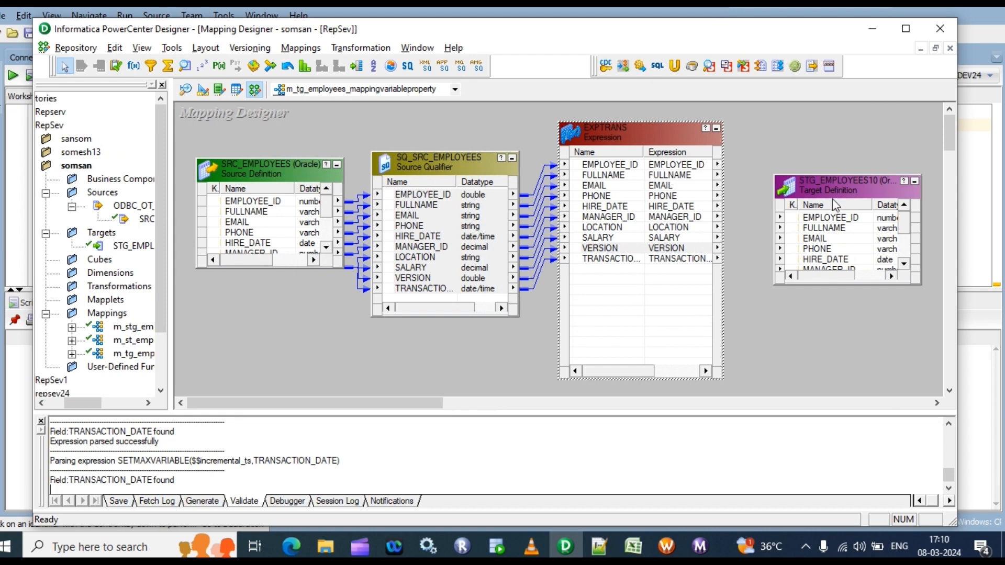
Link all EXPTRANS ports from EMPLOYEE_ID through TRANSACTION_DATE to the STG_EMPLOYEES10 target and enlarge the target to show every column
drag(828, 173, 823, 133)
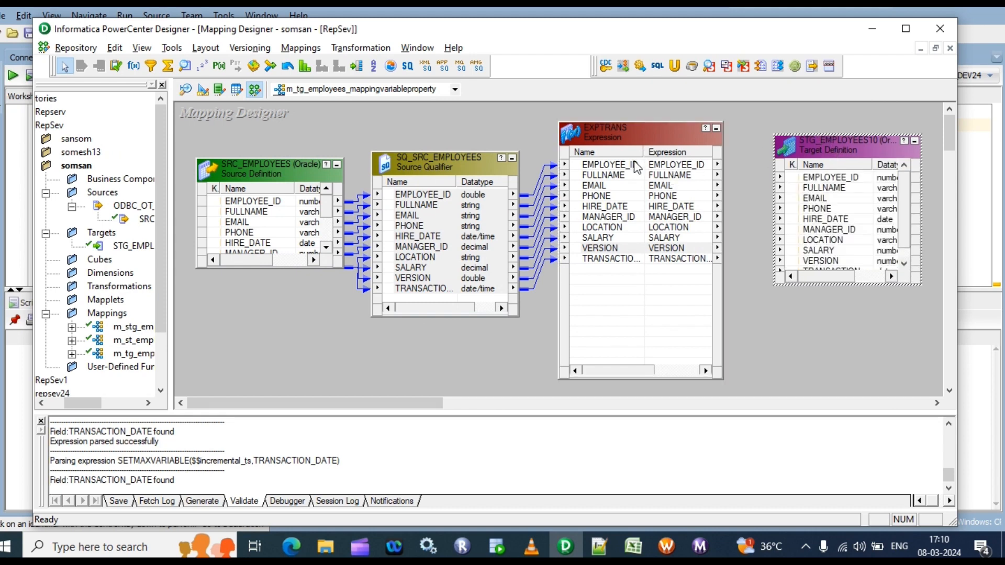
click(606, 241)
shift+click(601, 260)
drag(628, 168, 825, 185)
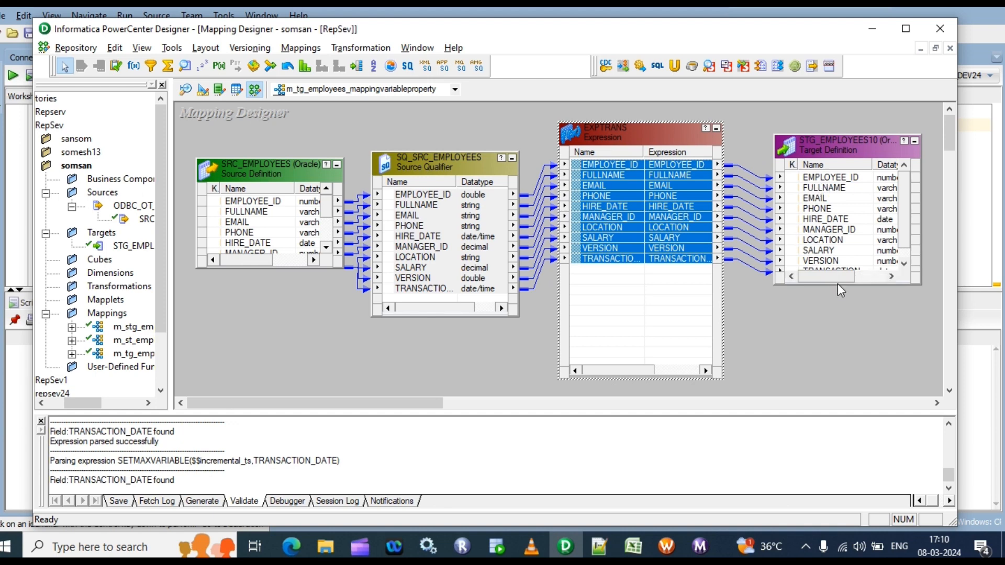
drag(840, 285, 840, 324)
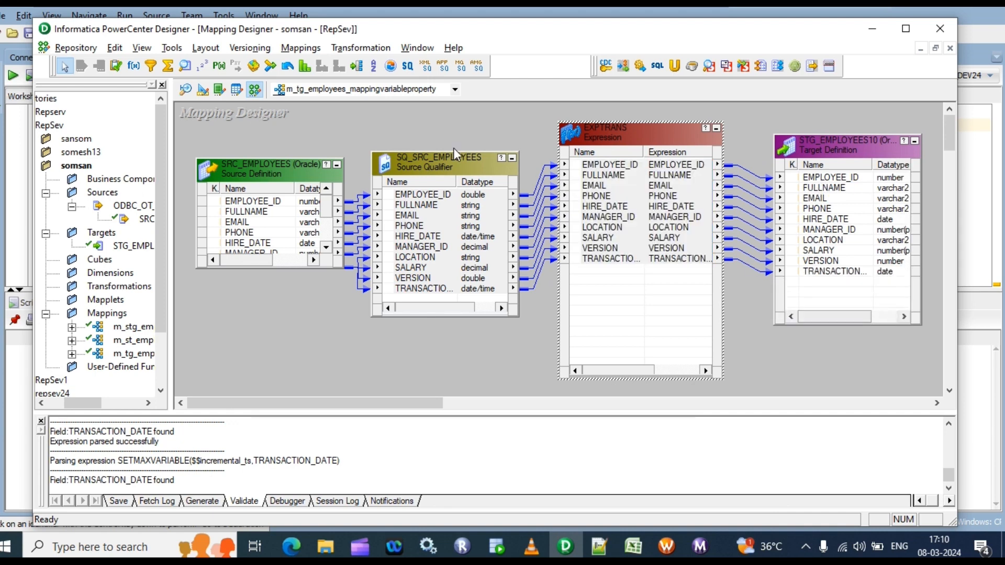
Generate the default SQL query for the SQ_SRC_EMPLOYEES source qualifier
double_click(439, 216)
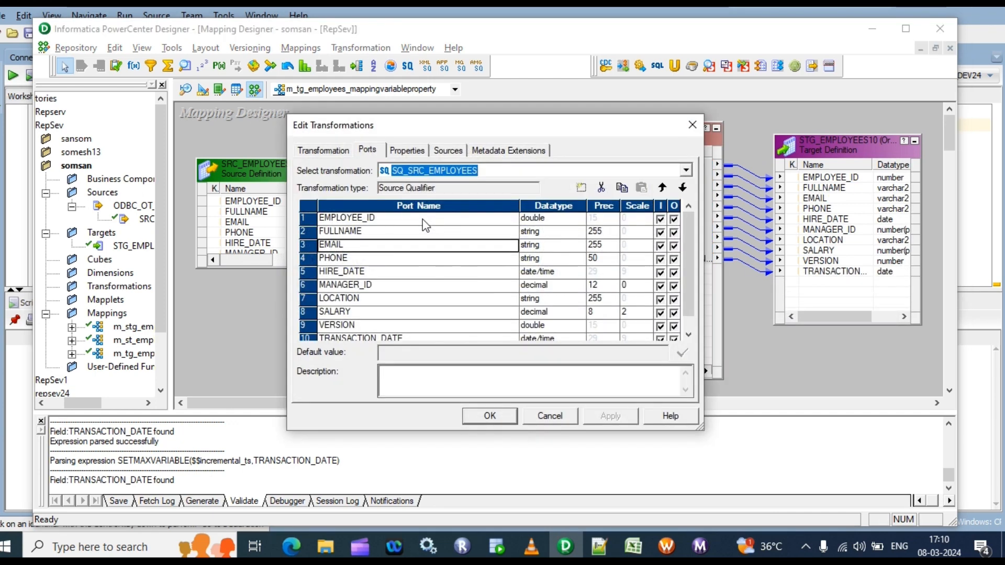
click(449, 151)
click(323, 151)
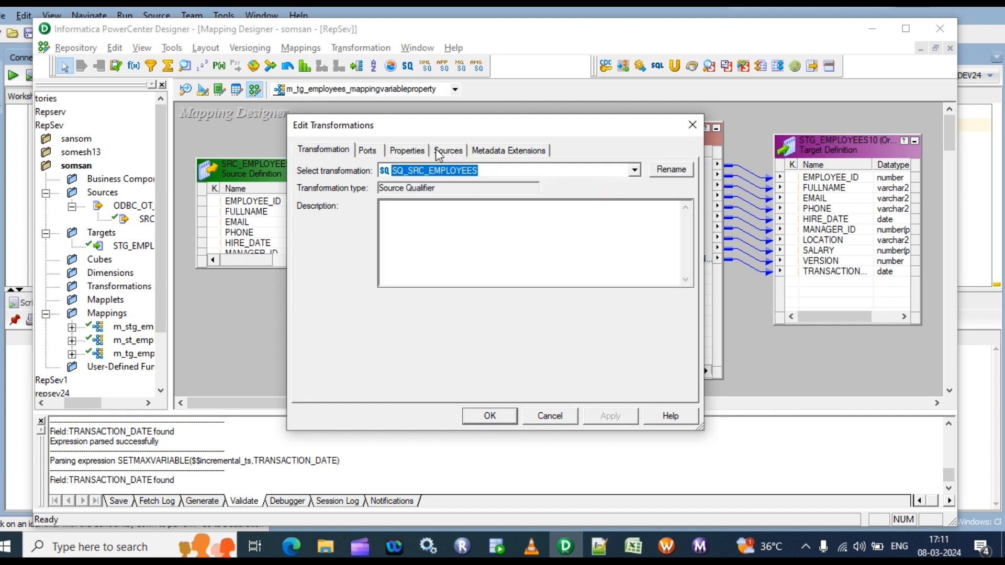
click(369, 152)
click(406, 150)
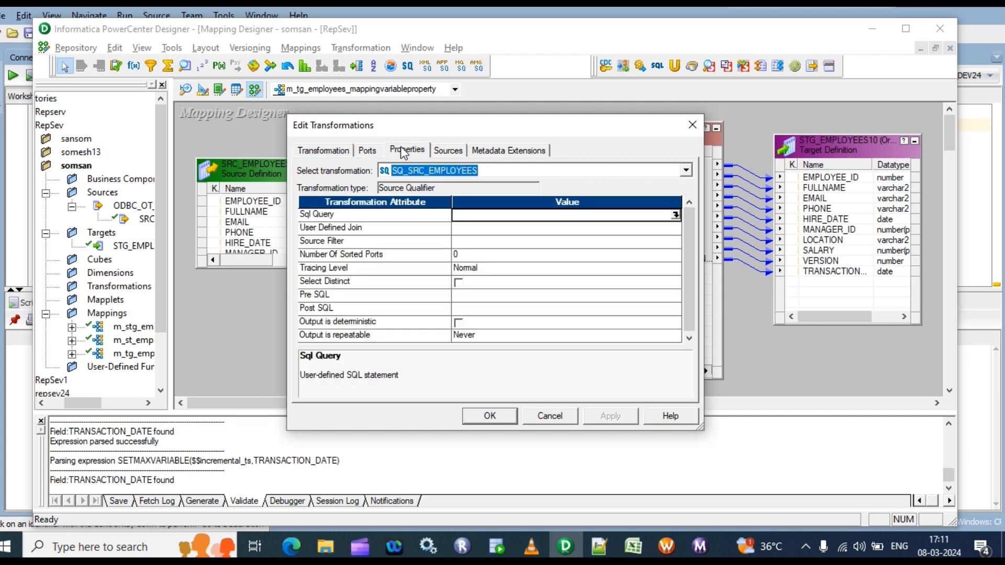
click(674, 216)
click(676, 215)
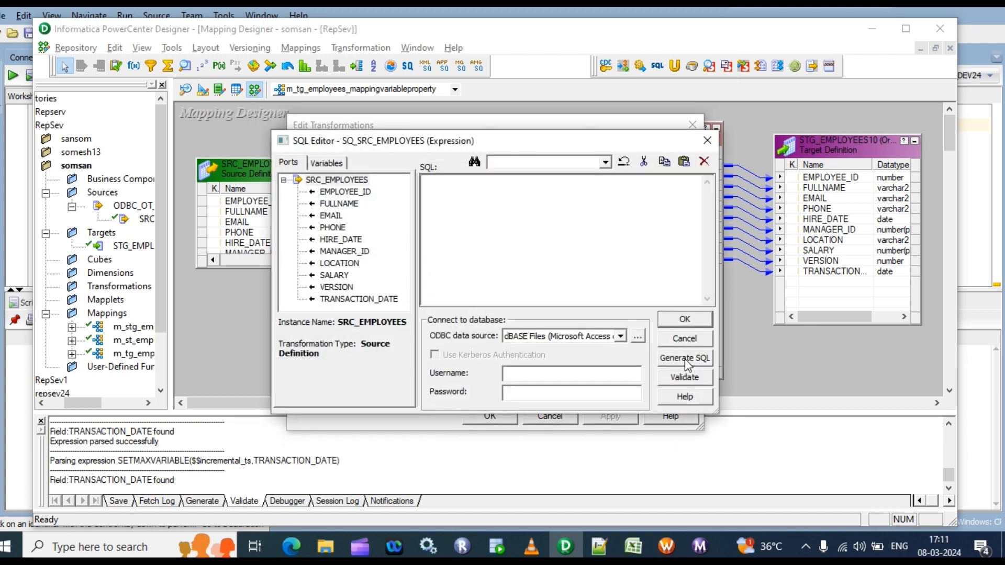
click(686, 358)
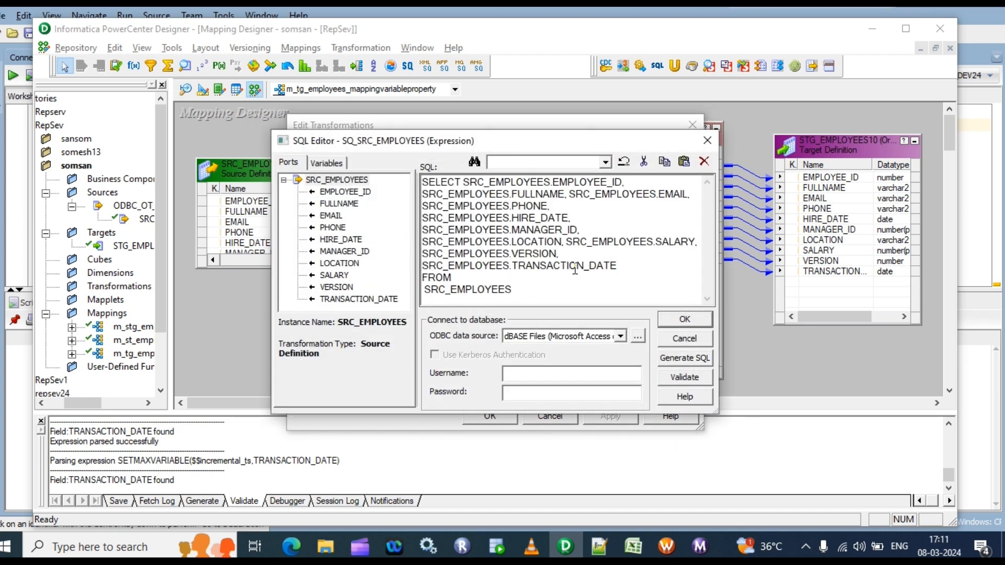
Append the condition where SRC_EMPLOYEES.TRANSACTION_DATE>'$$incremental_ts' to the source qualifier query, taking the variable from the mapping variables
drag(622, 266, 422, 267)
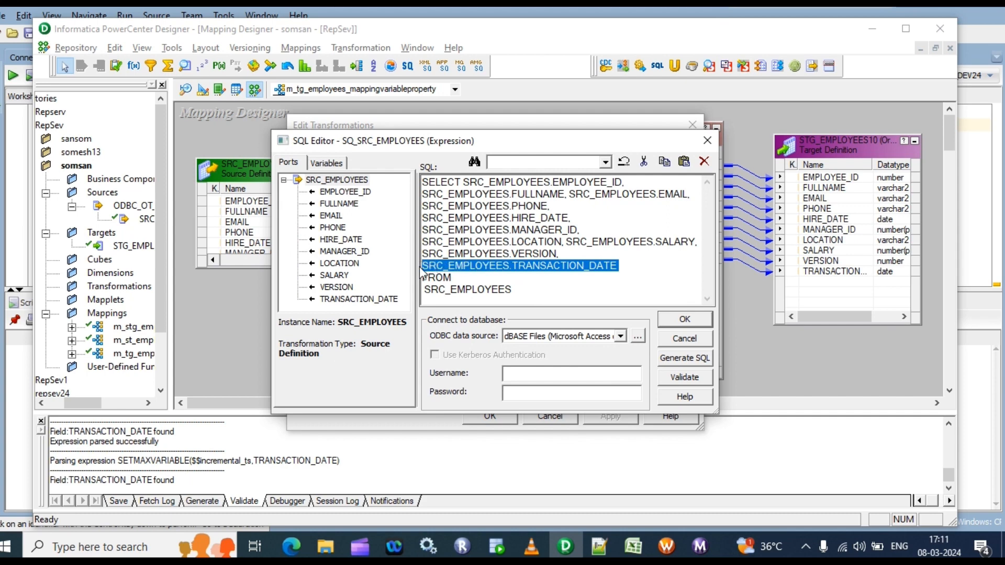
click(515, 291)
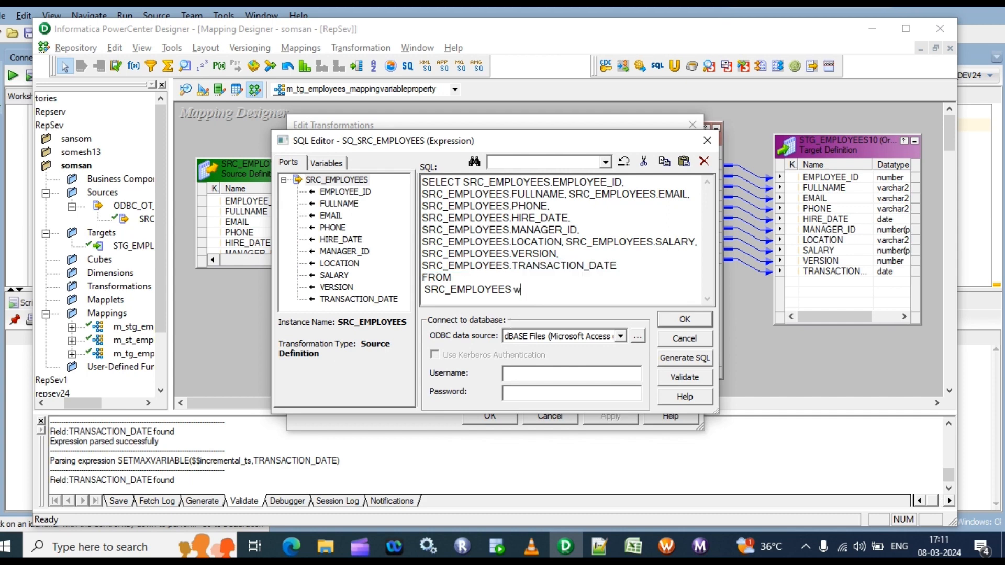
text(where)
key(Return)
key(ctrl+v)
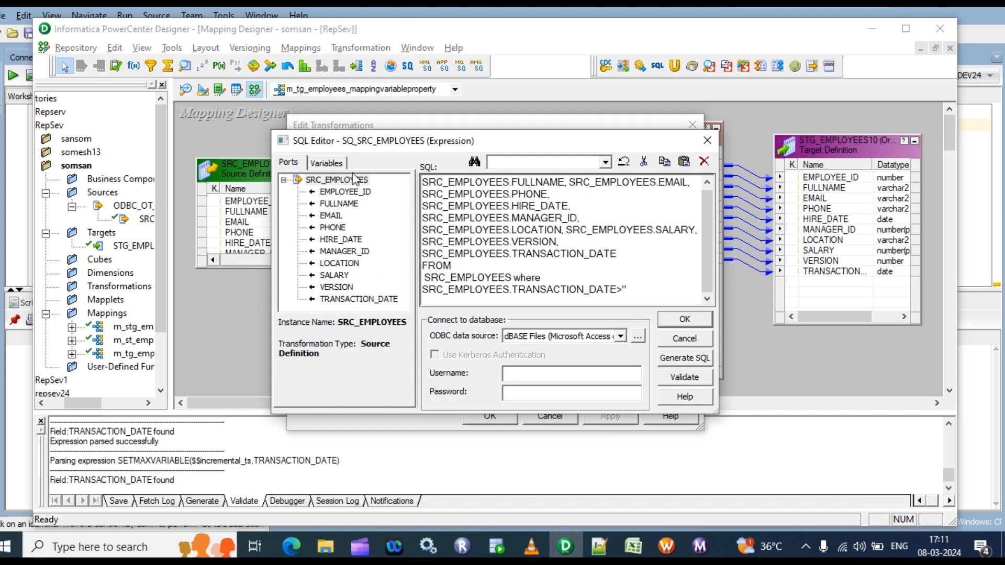
click(326, 163)
click(284, 192)
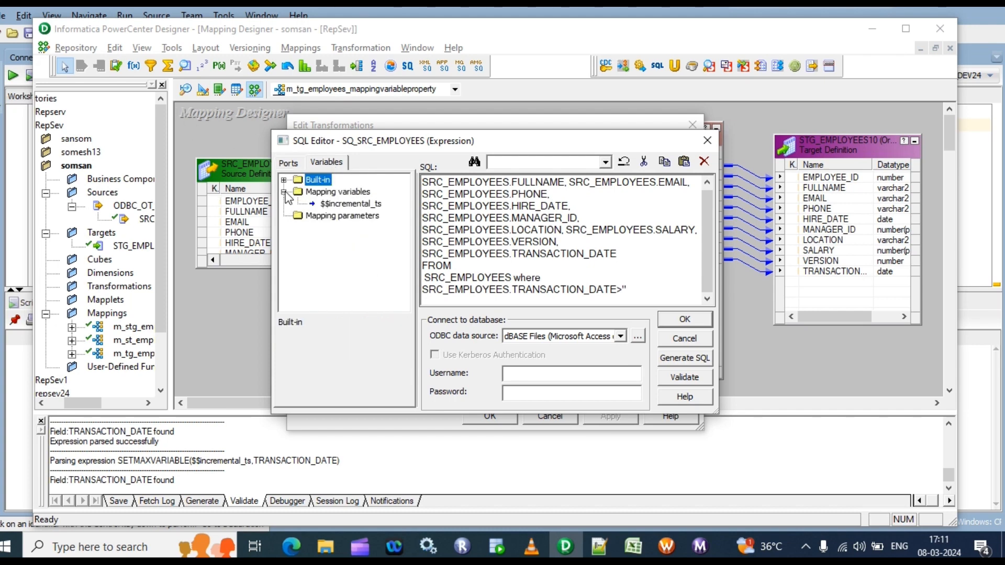
double_click(345, 204)
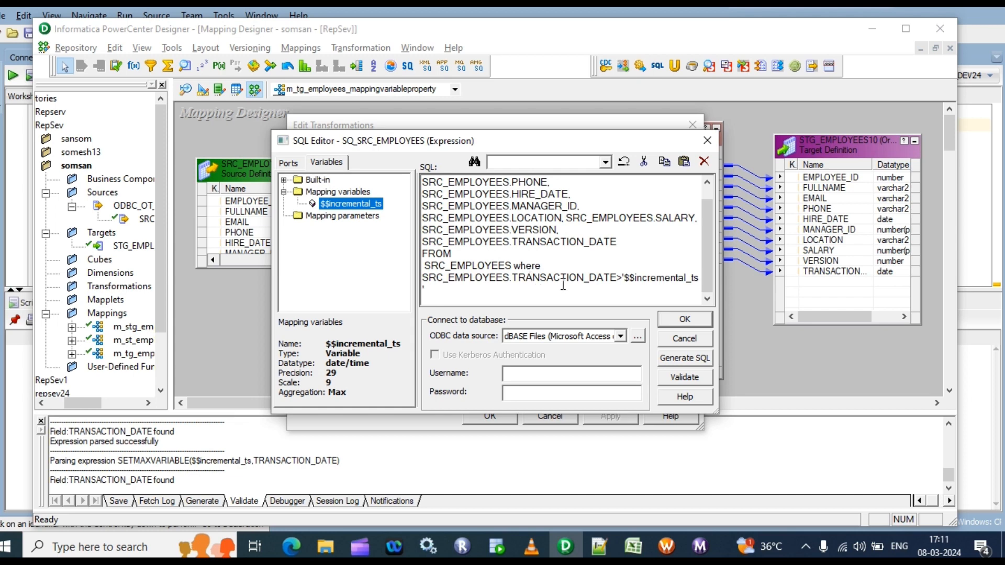
Examine the where condition comparing TRANSACTION_DATE with the $$incremental_ts variable in the source qualifier query
click(677, 277)
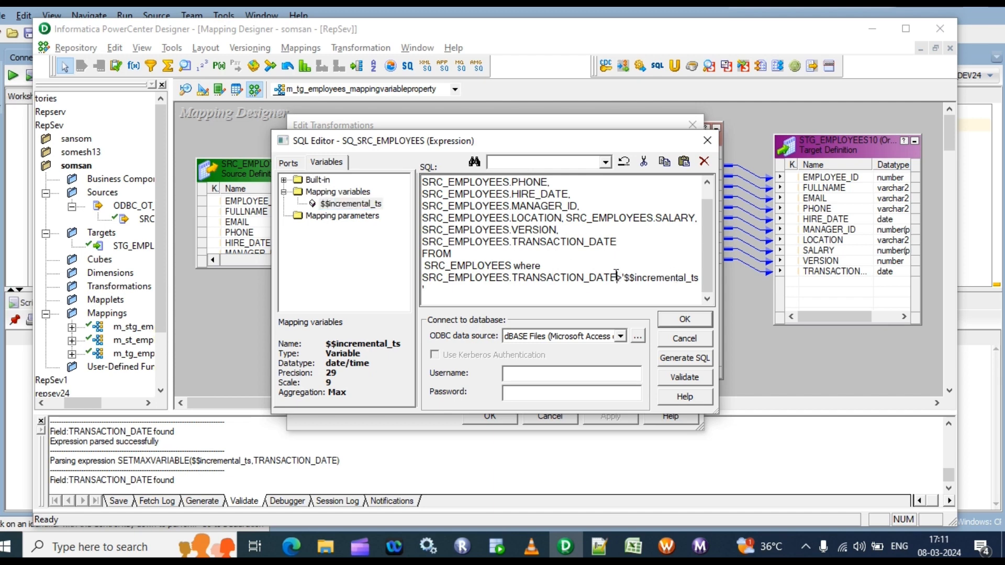
double_click(617, 278)
click(664, 277)
drag(699, 277, 629, 281)
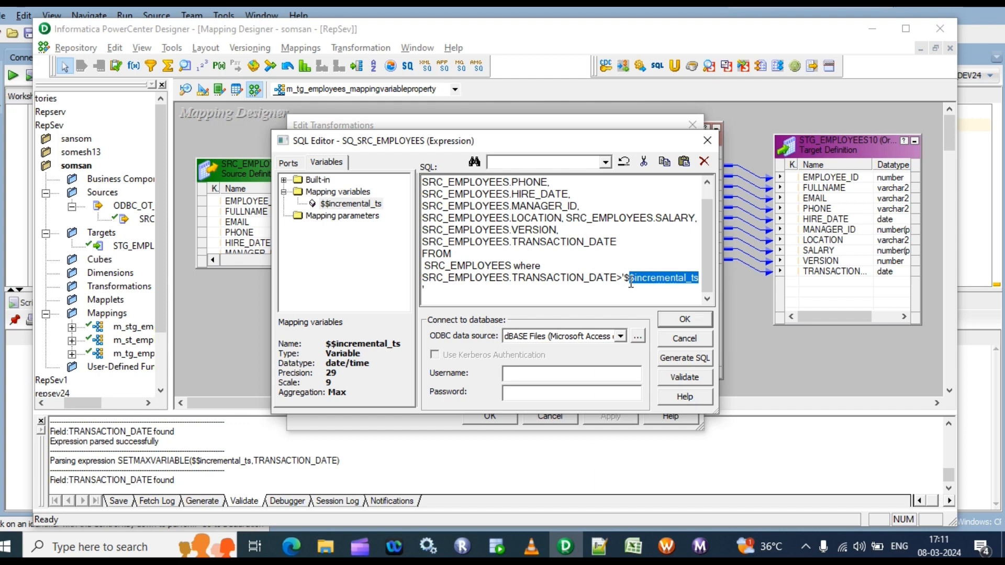
click(671, 279)
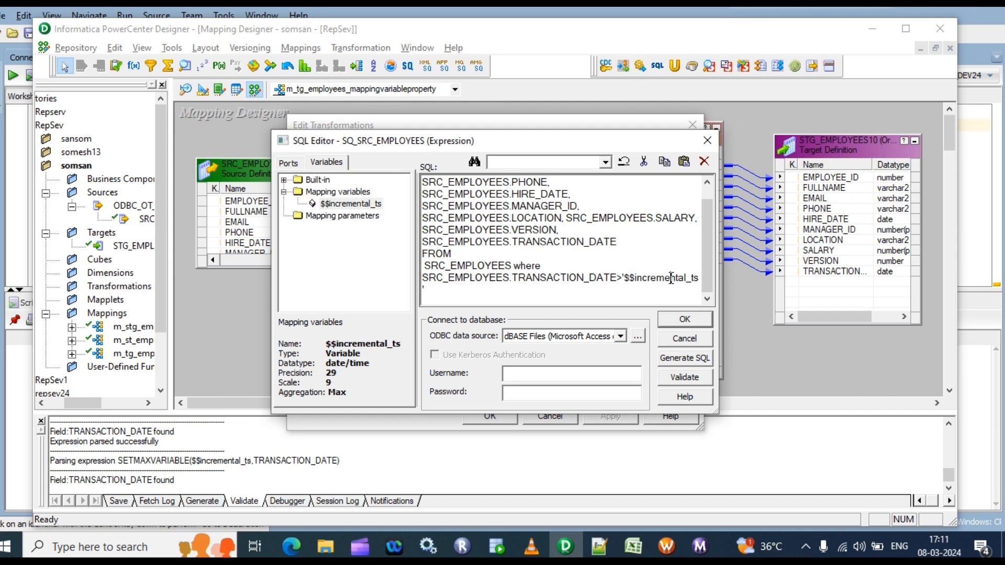
drag(700, 278, 640, 273)
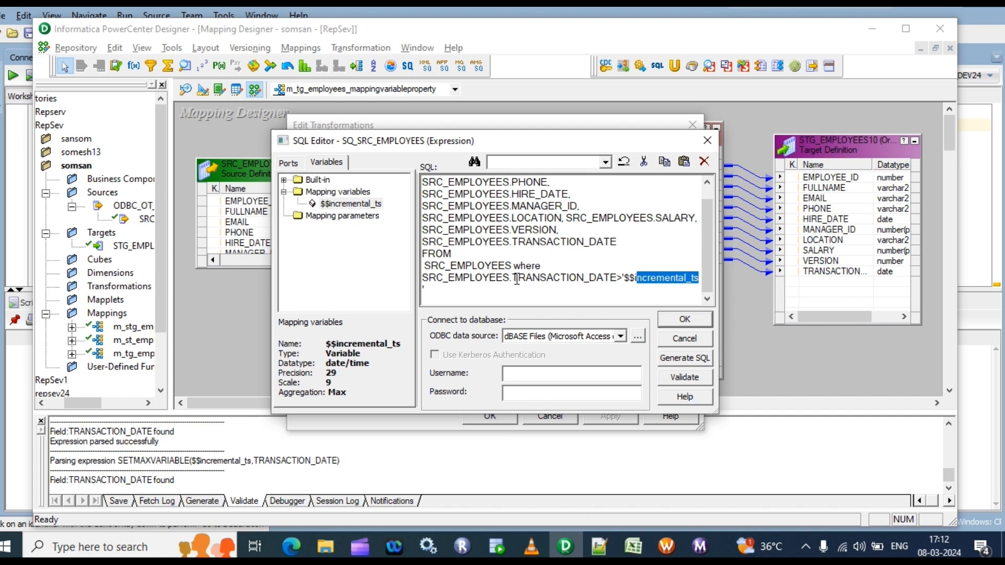
click(666, 278)
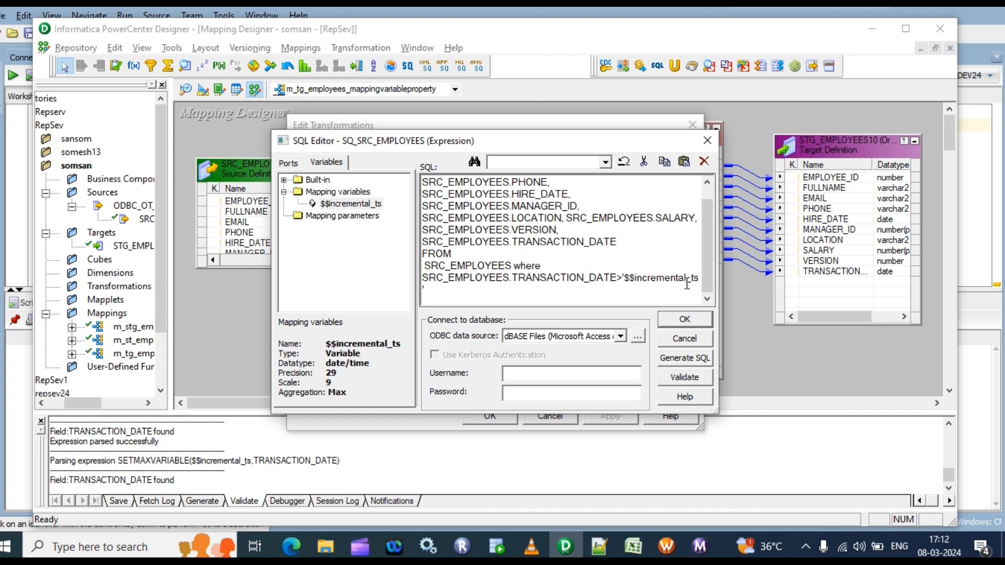
drag(700, 281, 635, 283)
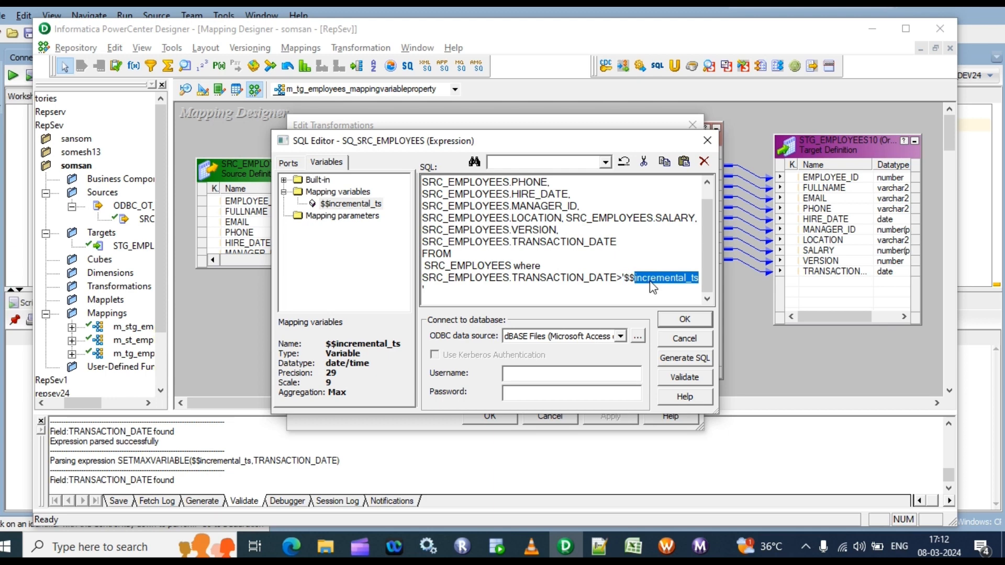
click(650, 285)
drag(700, 279, 626, 277)
click(631, 290)
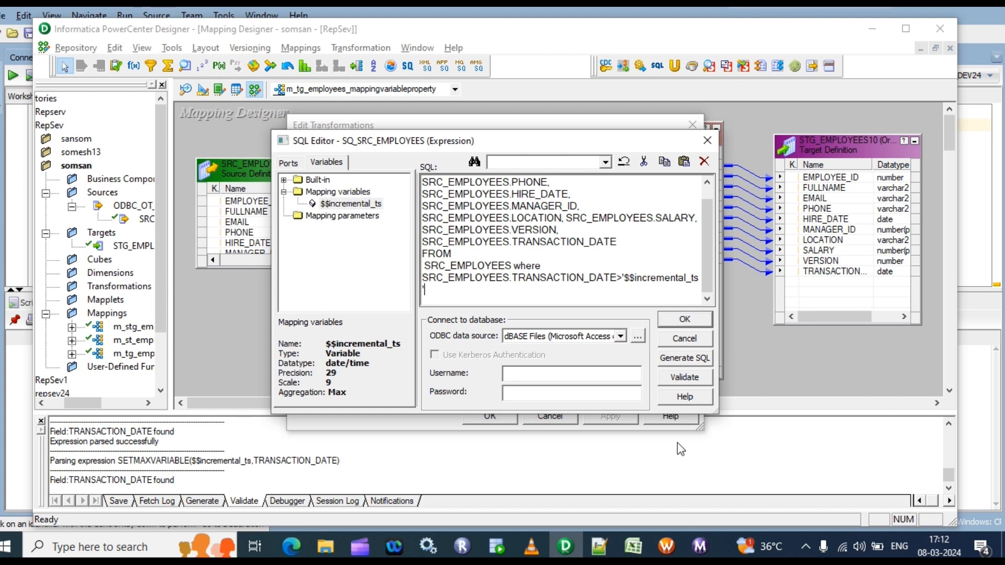
Accept the SQL query override in SQ_SRC_EMPLOYEES and save the mapping to the repository
click(686, 320)
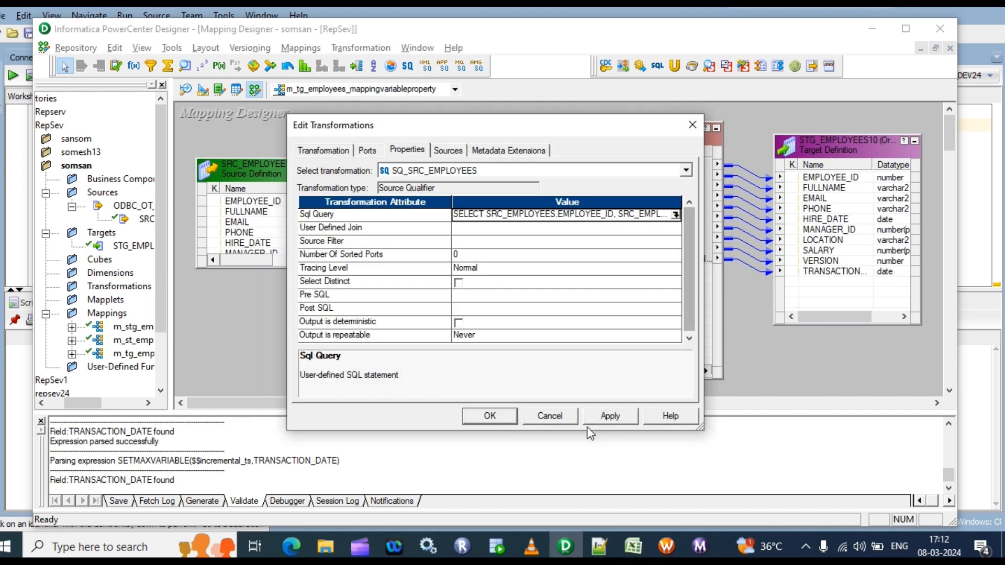
click(490, 417)
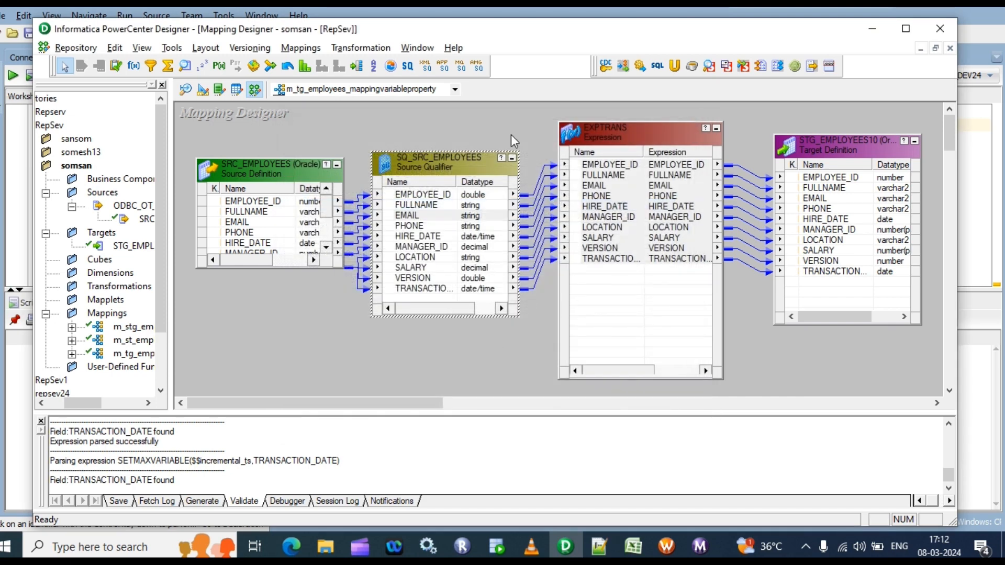
key(ctrl+s)
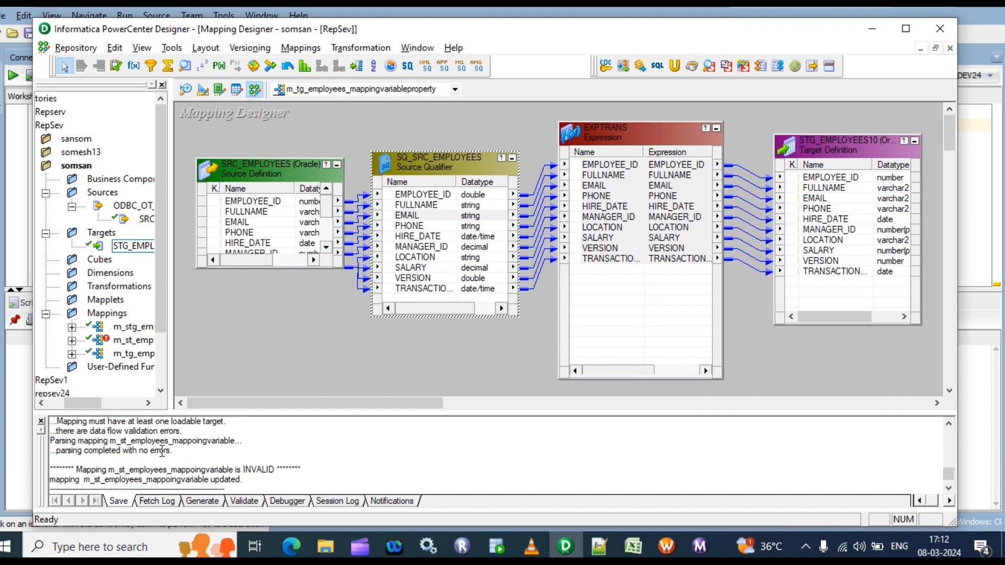
Read the save log for the mapping's parsing and validation results
scroll(161, 452, up, 1)
mouse_move(116, 452)
mouse_down()
mouse_move(173, 465)
mouse_move(121, 470)
mouse_up()
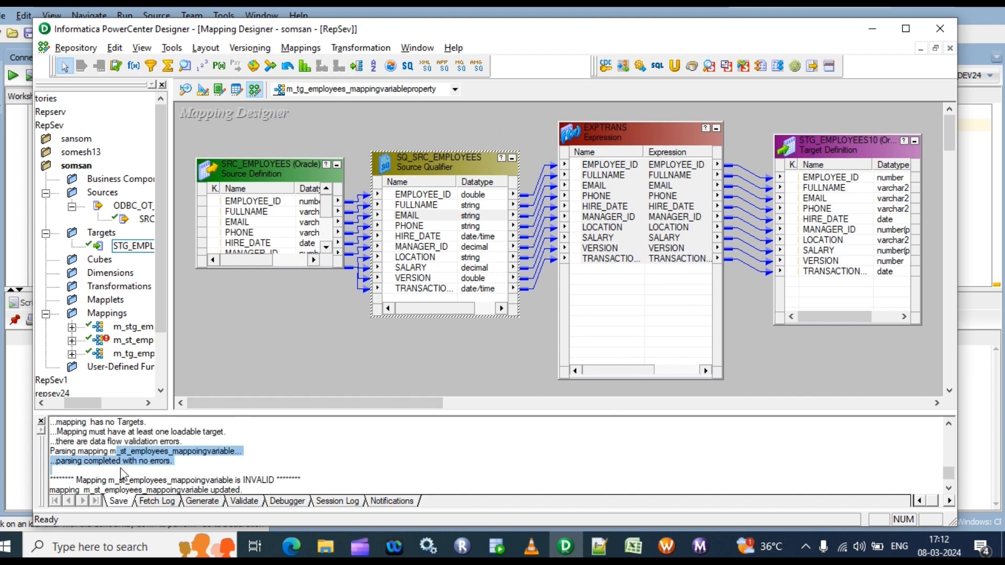
scroll(157, 467, down, 1)
click(246, 462)
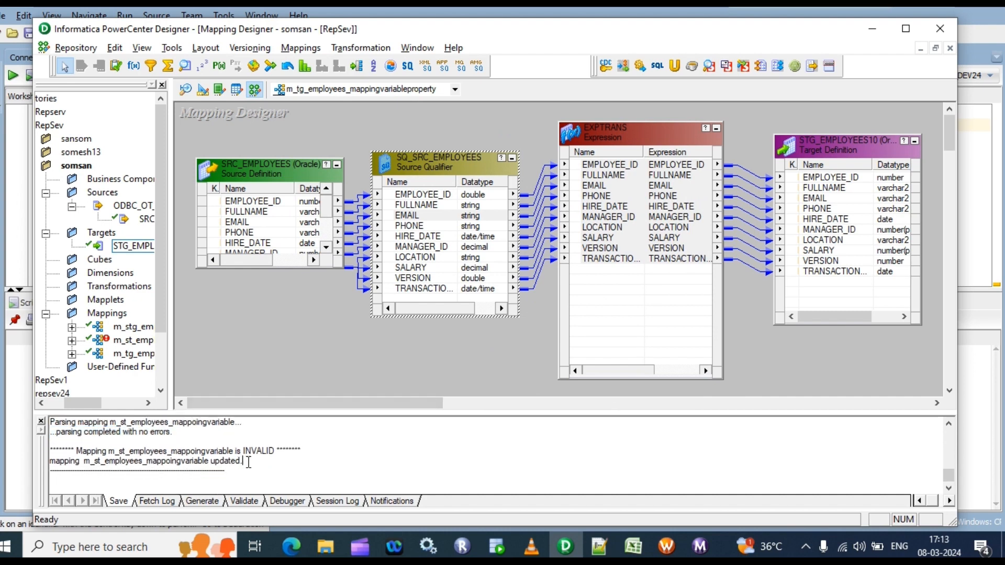
drag(249, 462, 66, 456)
click(516, 347)
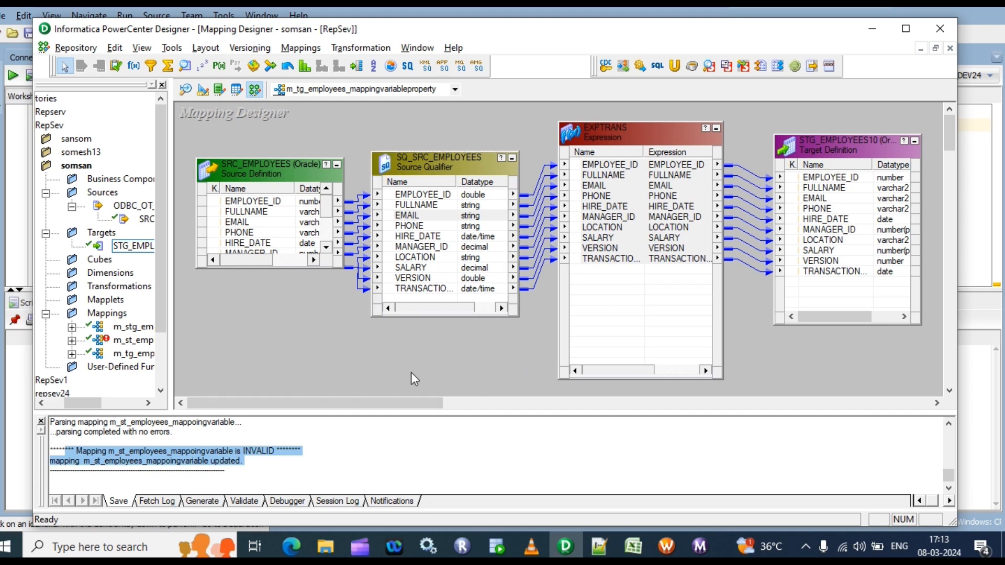
click(311, 463)
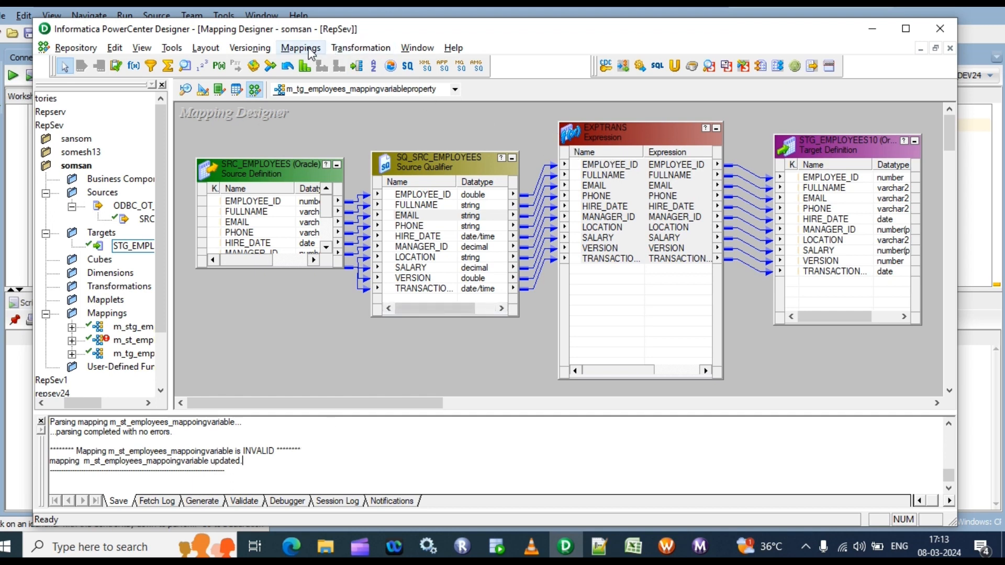
Check the type and initial value of $$incremental_ts in the mapping's declared parameters and variables
click(312, 52)
click(342, 222)
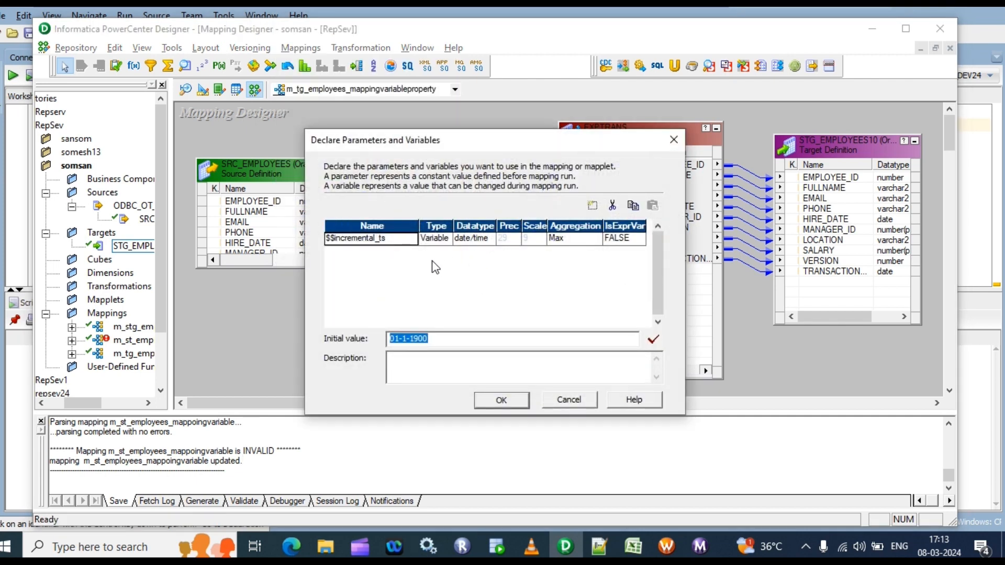
click(444, 240)
click(444, 240)
click(444, 241)
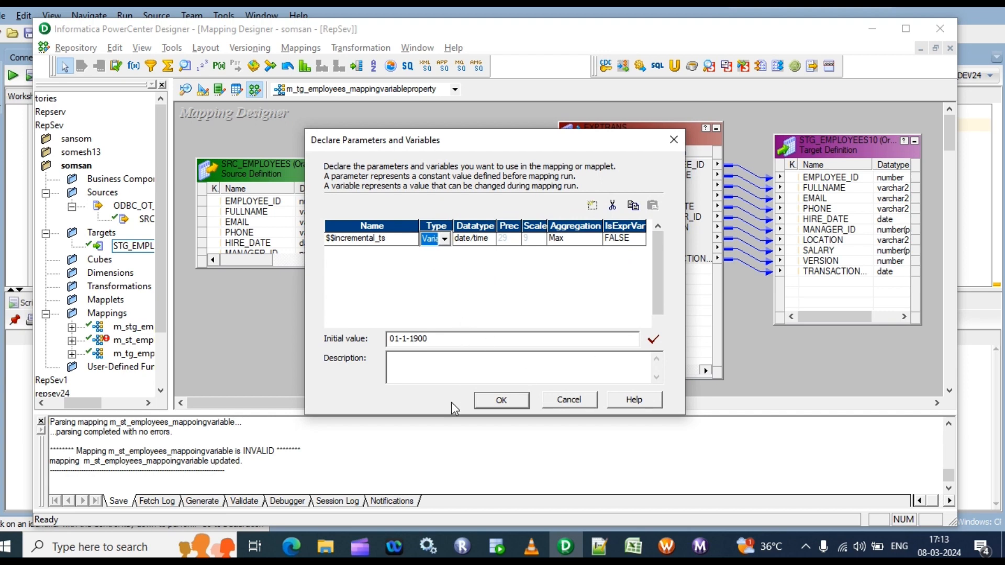
click(516, 404)
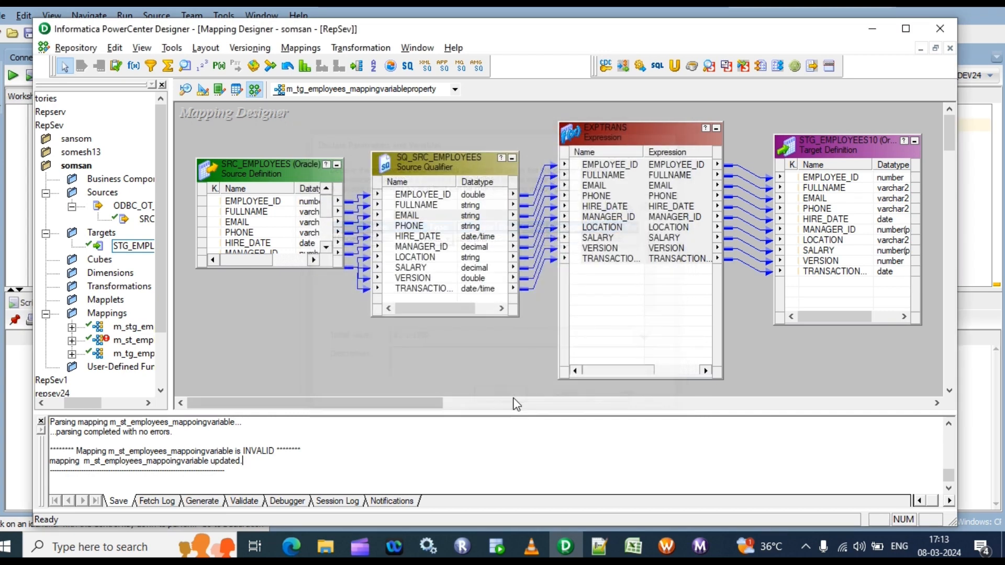
Validate the v_flag port's expression SETMAXVARIABLE($$incremental_ts,TRANSACTION_DATE) in EXPTRANS and review its parsing log
double_click(622, 273)
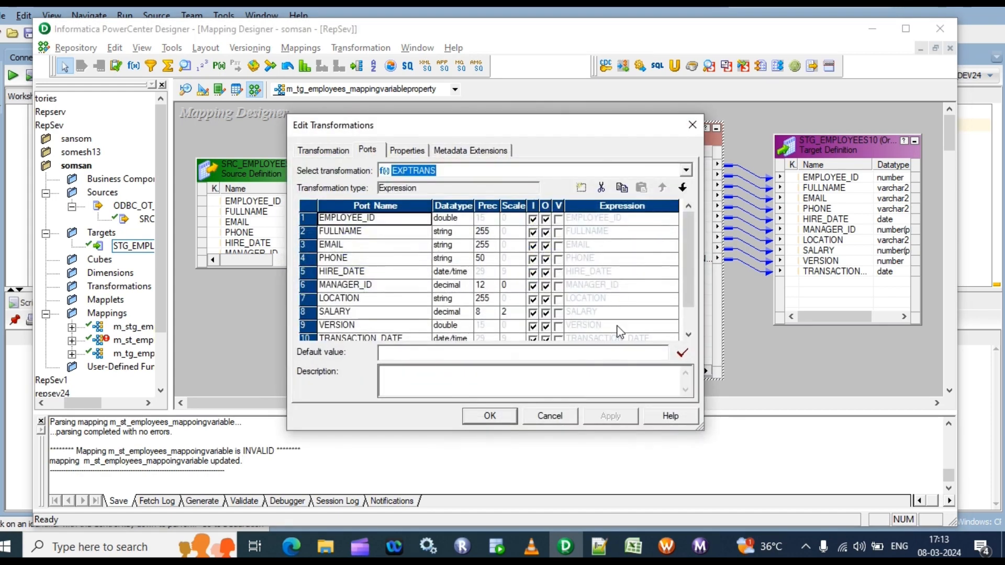
scroll(621, 321, down, 1)
click(650, 325)
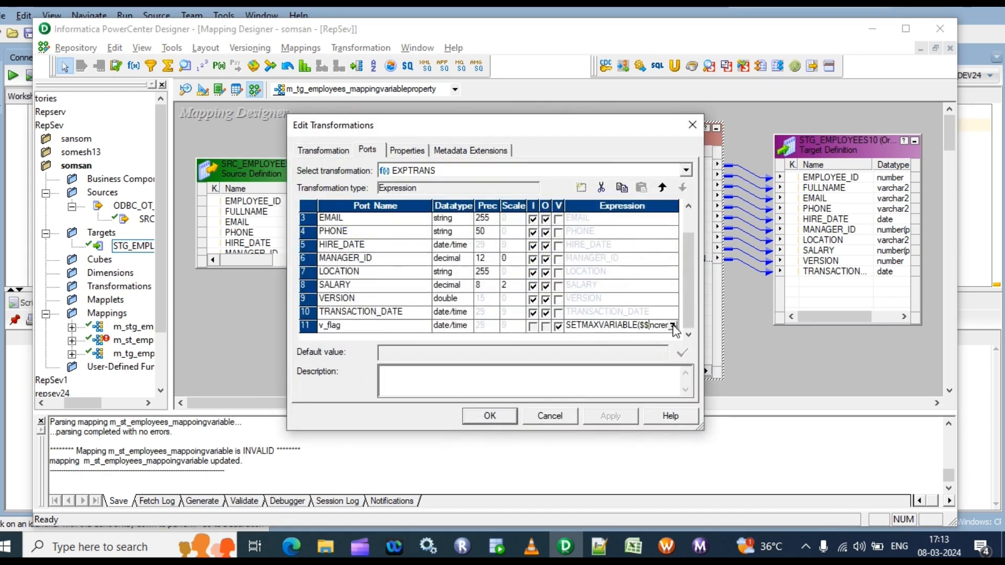
click(675, 326)
click(842, 136)
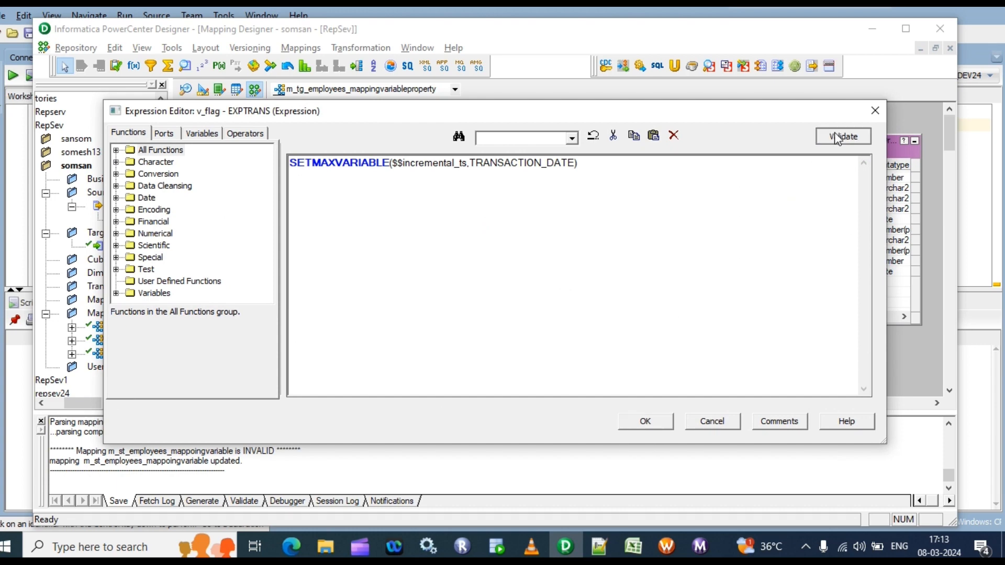
click(532, 314)
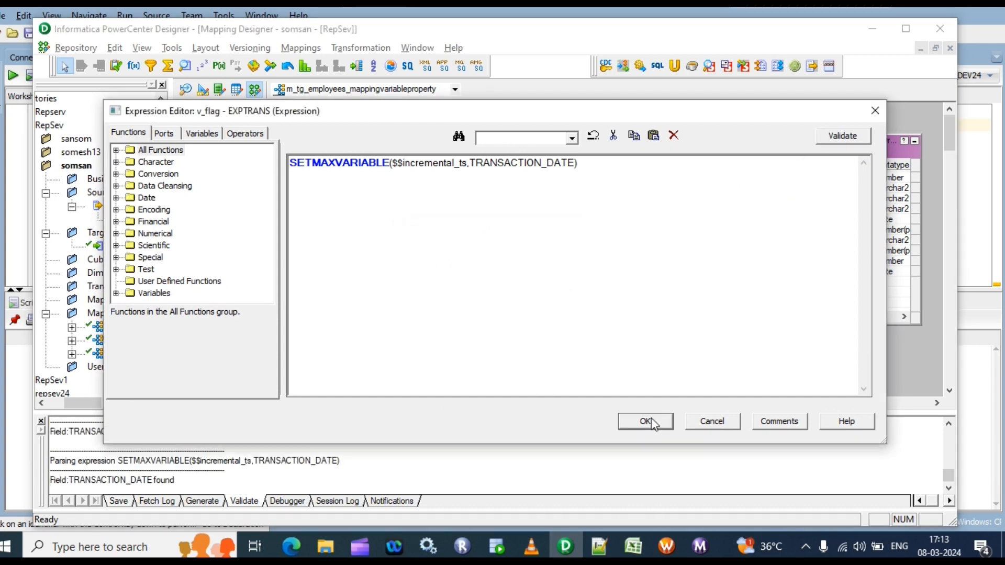
click(647, 420)
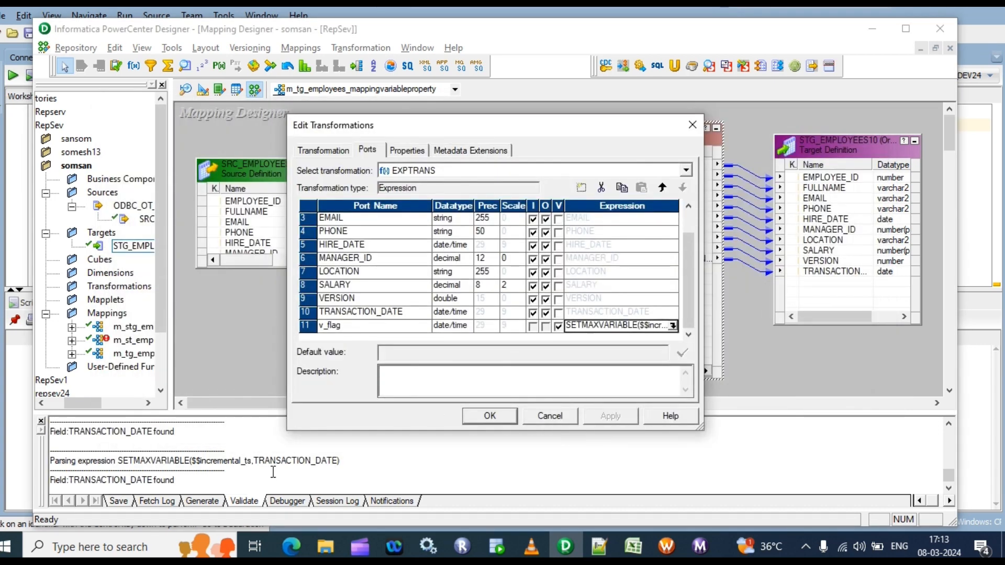
scroll(240, 472, up, 3)
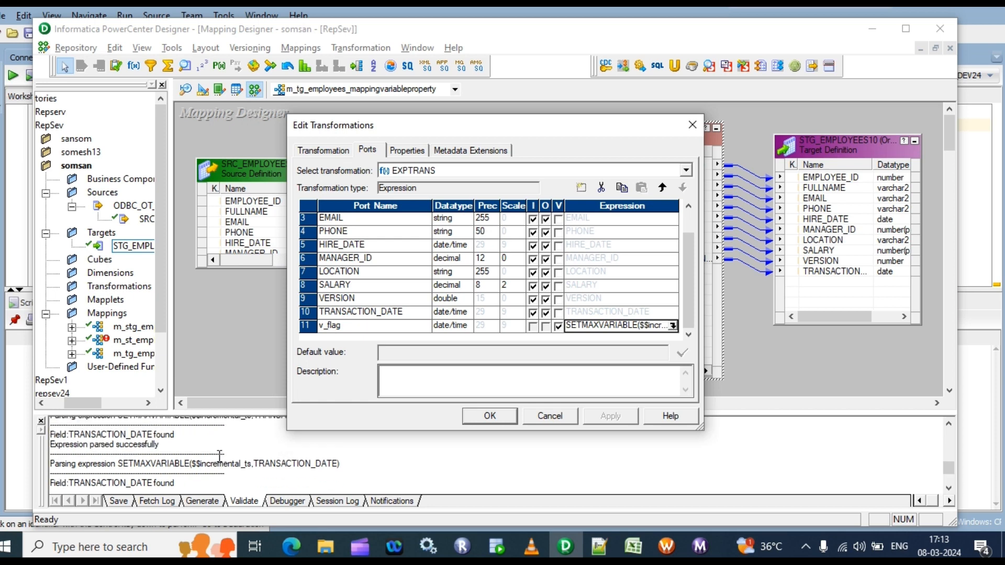
scroll(219, 455, down, 3)
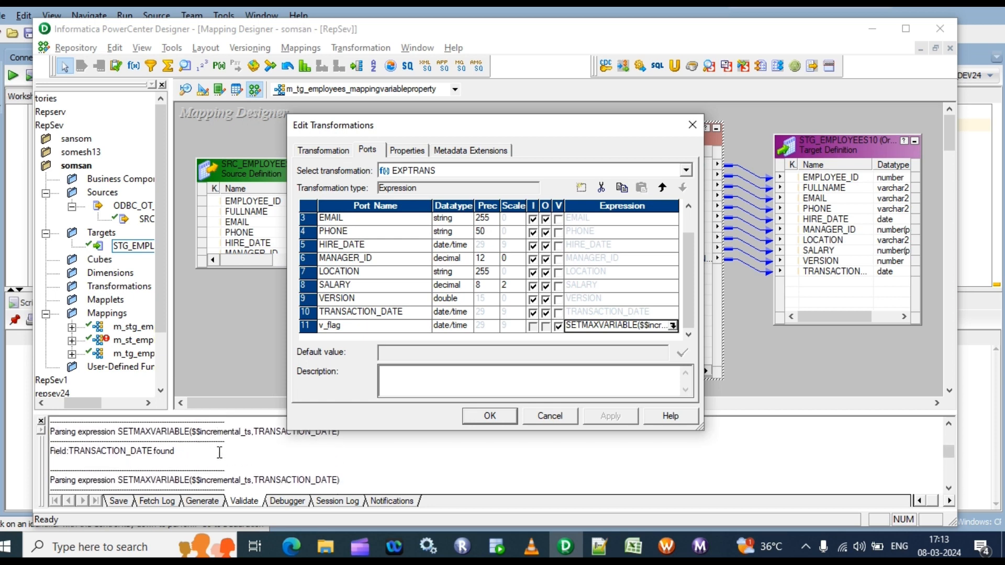
scroll(219, 453, up, 3)
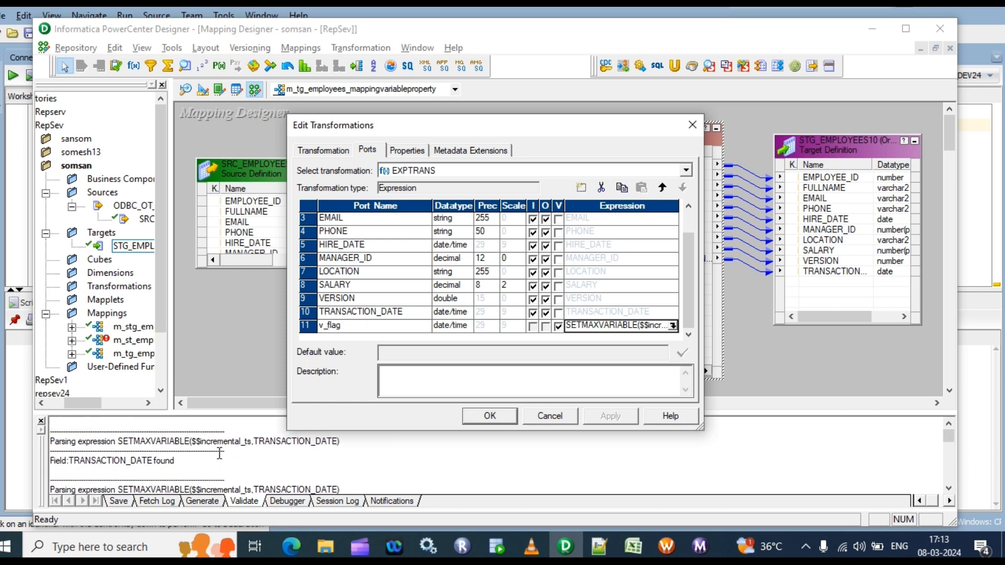
scroll(219, 455, down, 3)
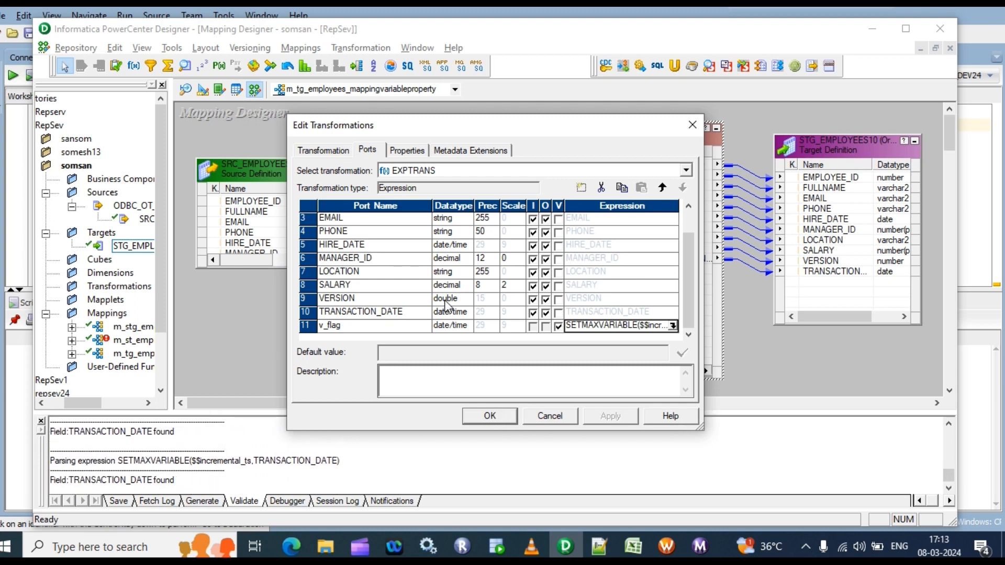
Accept the EXPTRANS transformation settings and save the mapping to the repository
click(490, 417)
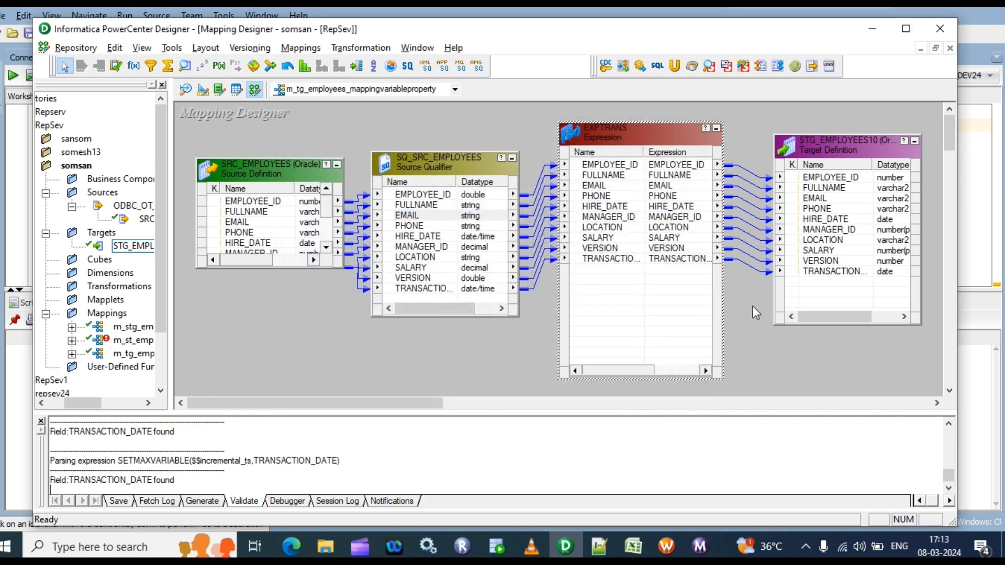
click(745, 286)
key(ctrl+s)
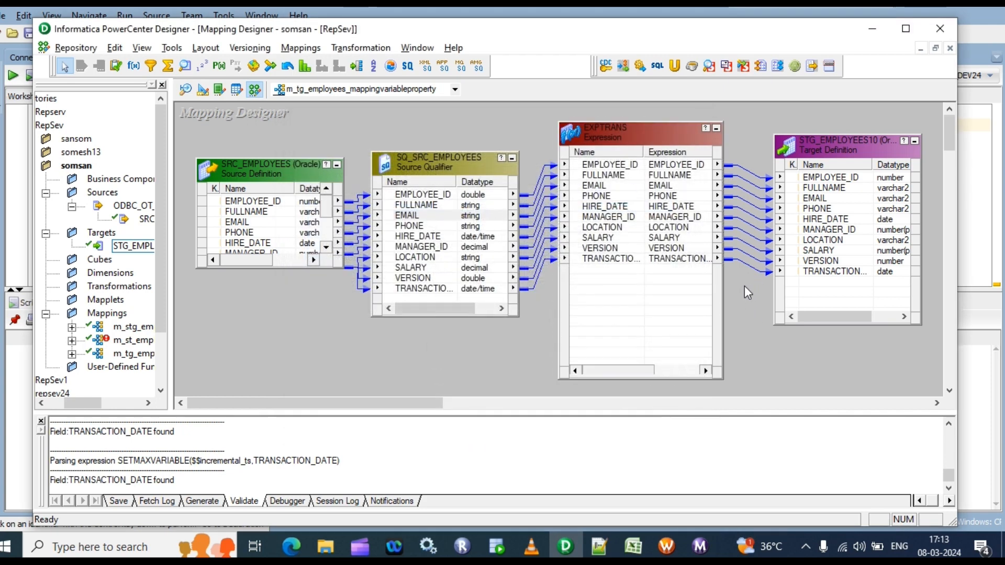
click(607, 319)
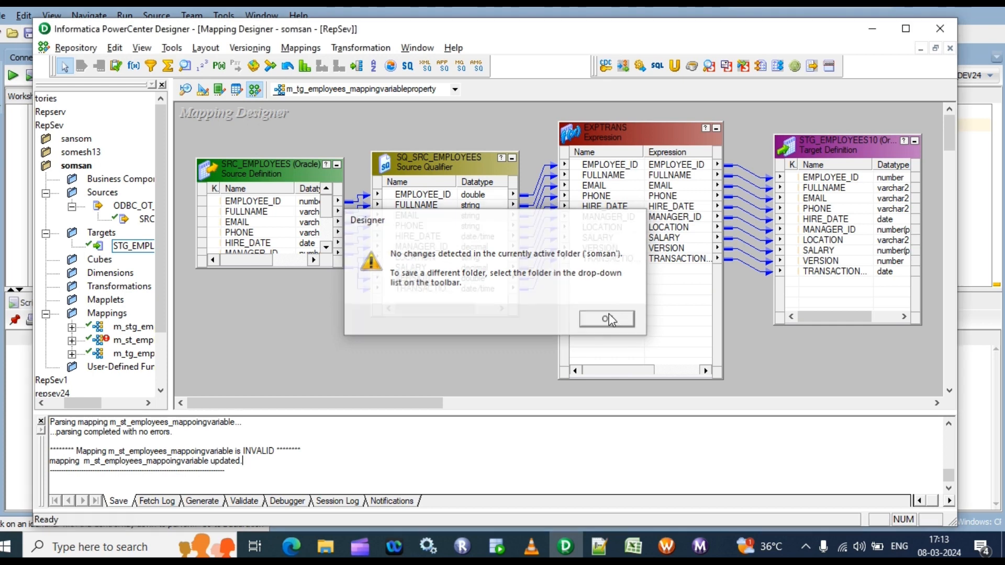
Start generating a workflow with a reusable session from the m_tg_employees_mappingvariableproperty mapping
right_click(731, 276)
click(758, 520)
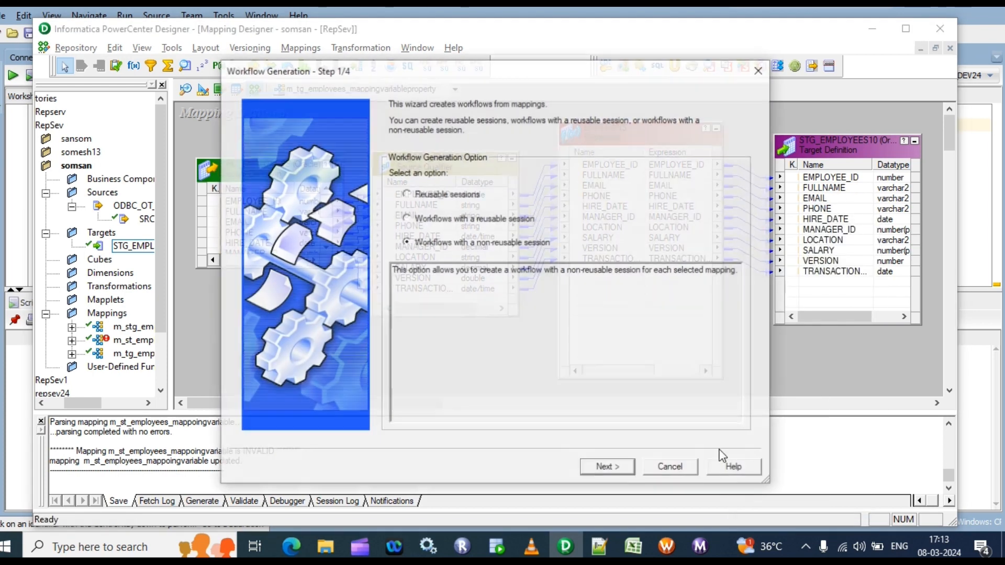
click(409, 219)
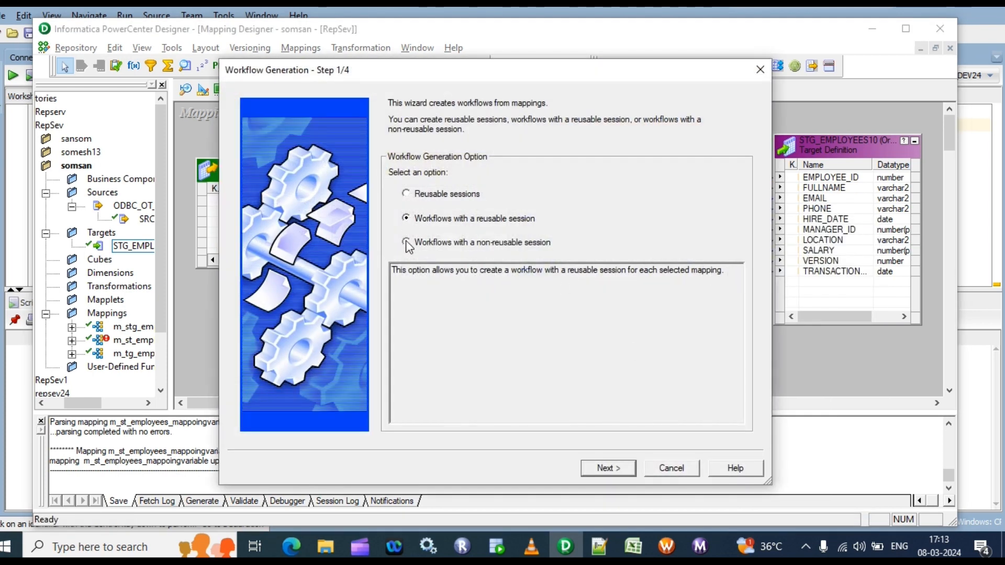
click(612, 469)
Assign the connection rel_OT_STG_DEV24 to the STG_EMPLOYEES10 target in the workflow generation settings
click(692, 262)
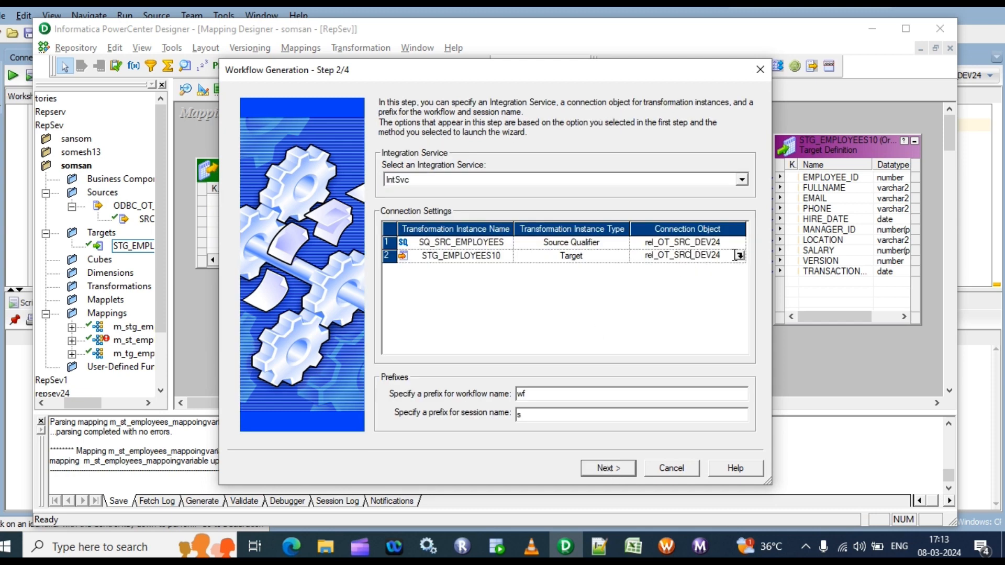
click(740, 256)
click(419, 264)
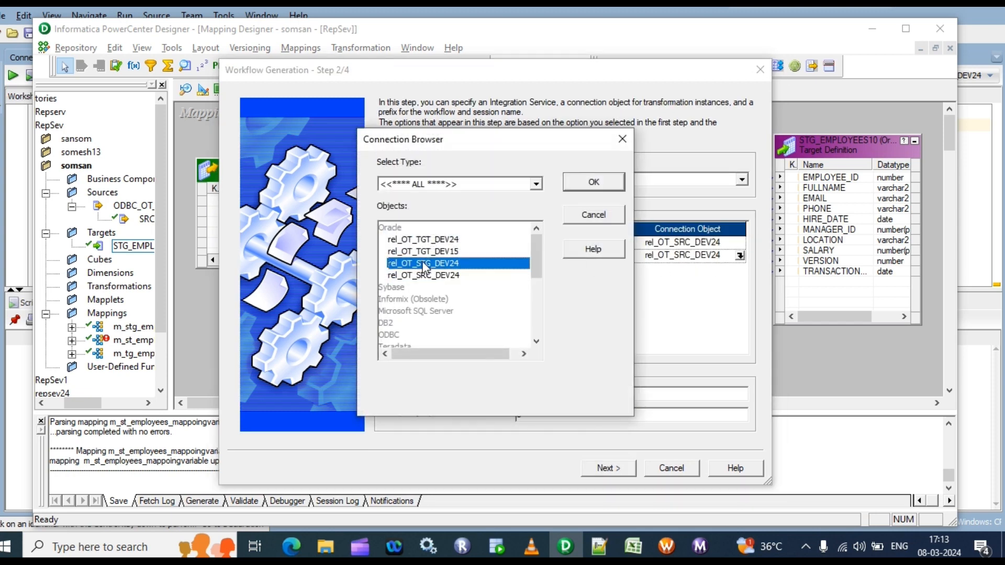
click(588, 186)
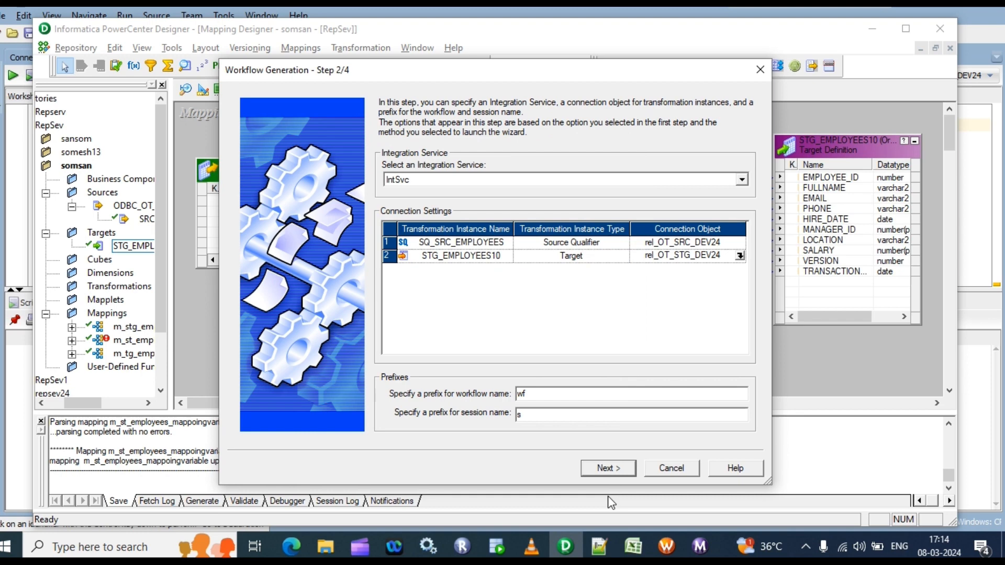
click(609, 468)
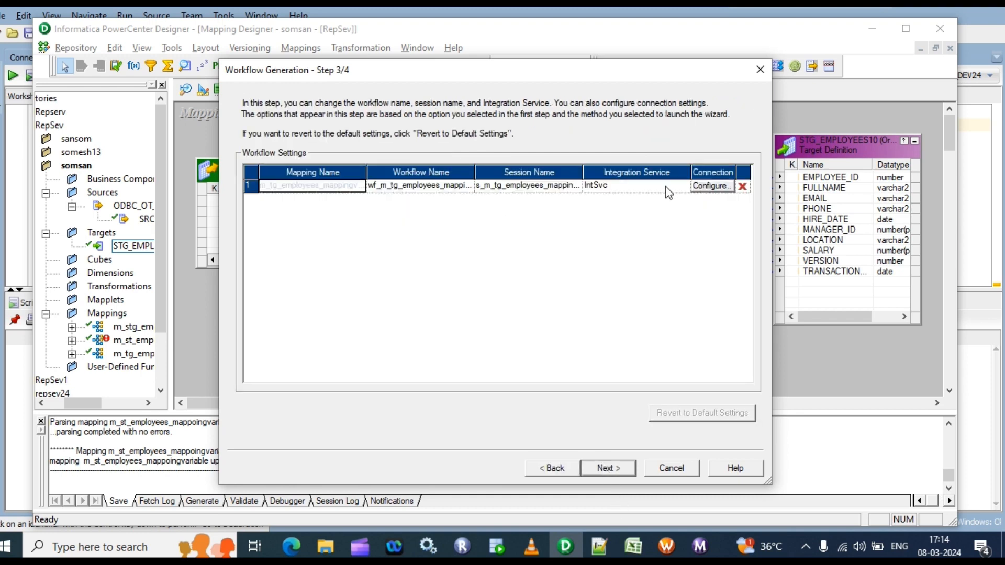
Set the target load type of STG_EMPLOYEES10 to Normal in the generated session's properties
click(700, 187)
click(629, 268)
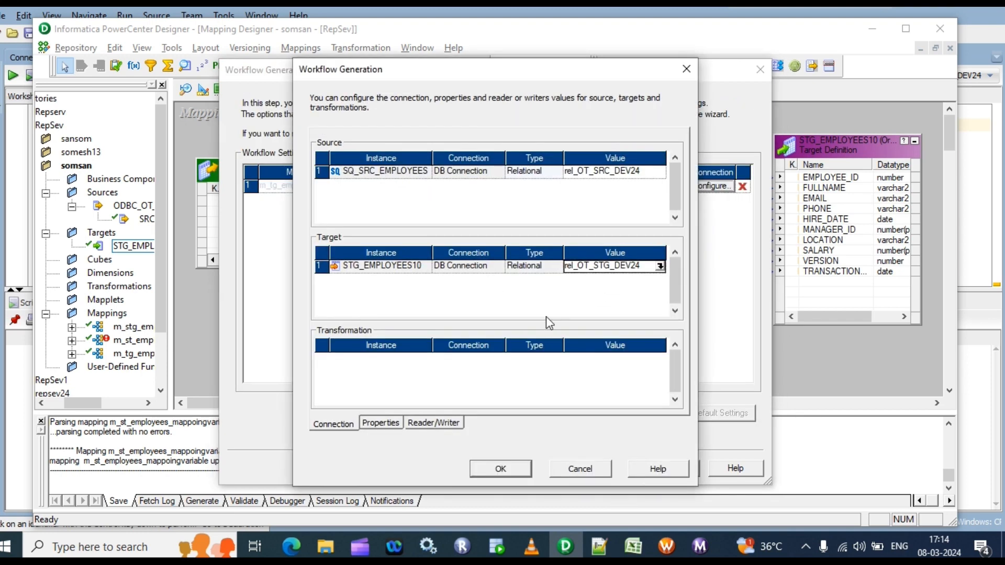
click(378, 423)
click(645, 294)
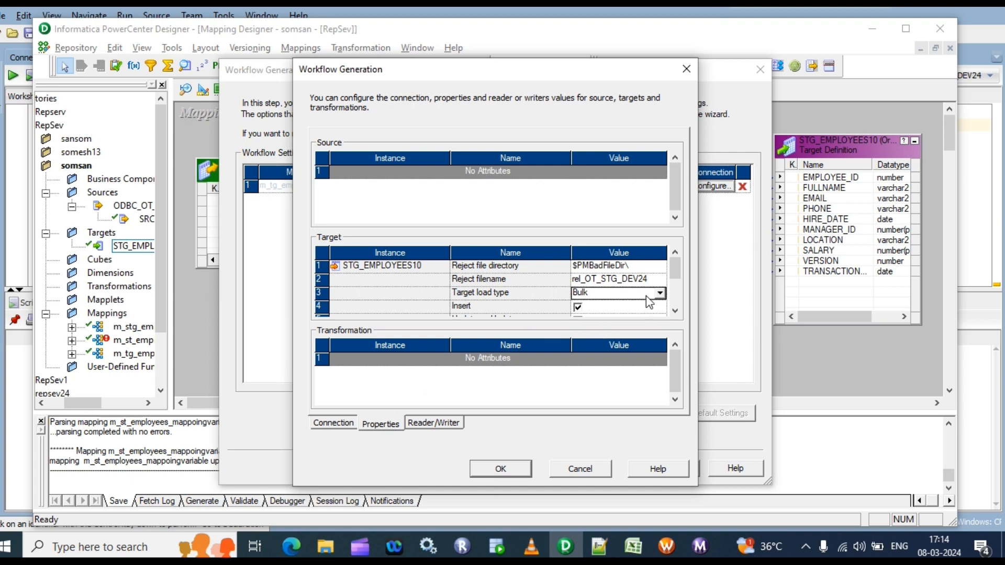
click(658, 294)
click(586, 308)
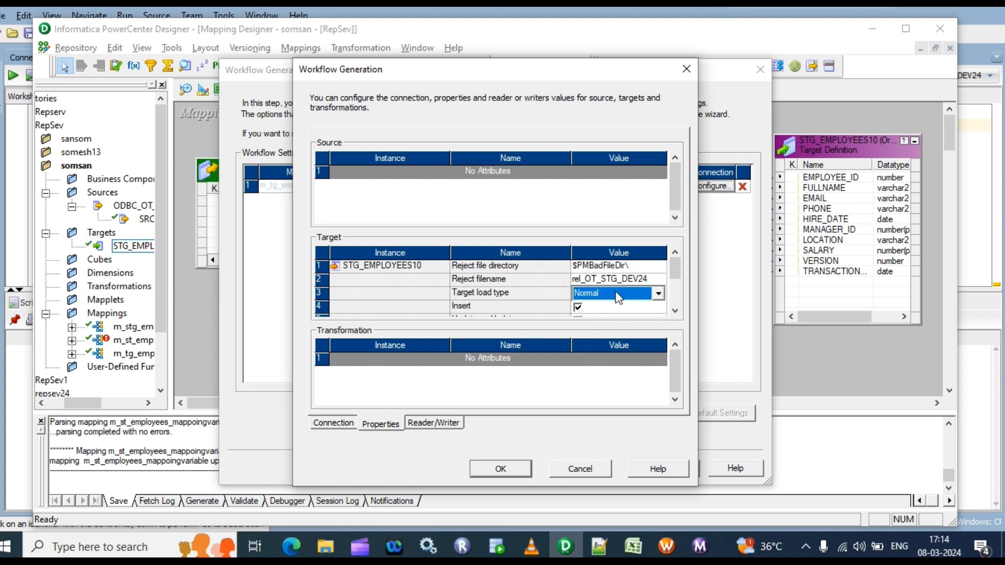
Enable the truncate target table option for STG_EMPLOYEES10 and complete the workflow generation
scroll(677, 261, down, 1)
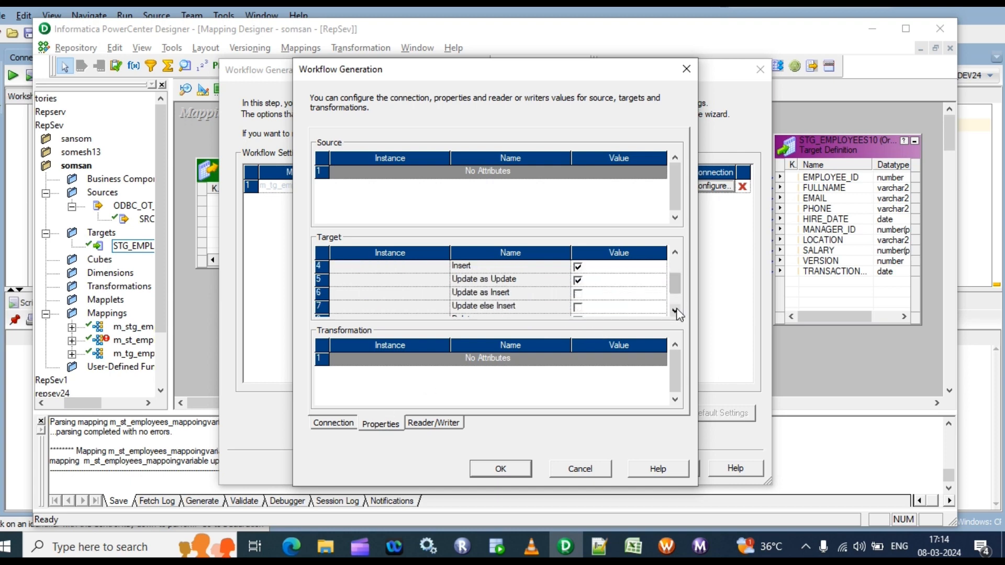
scroll(664, 297, down, 1)
click(578, 308)
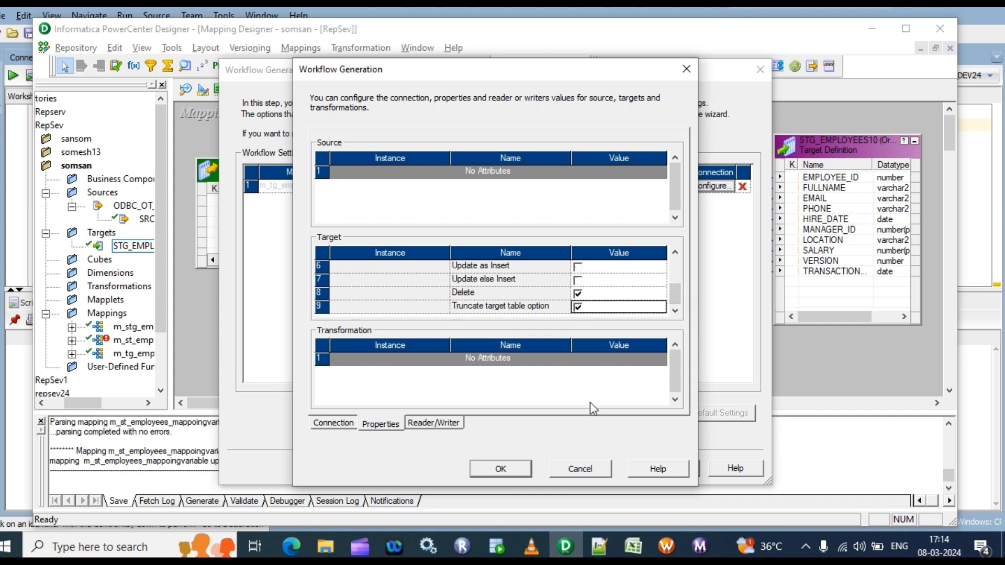
click(500, 470)
click(607, 466)
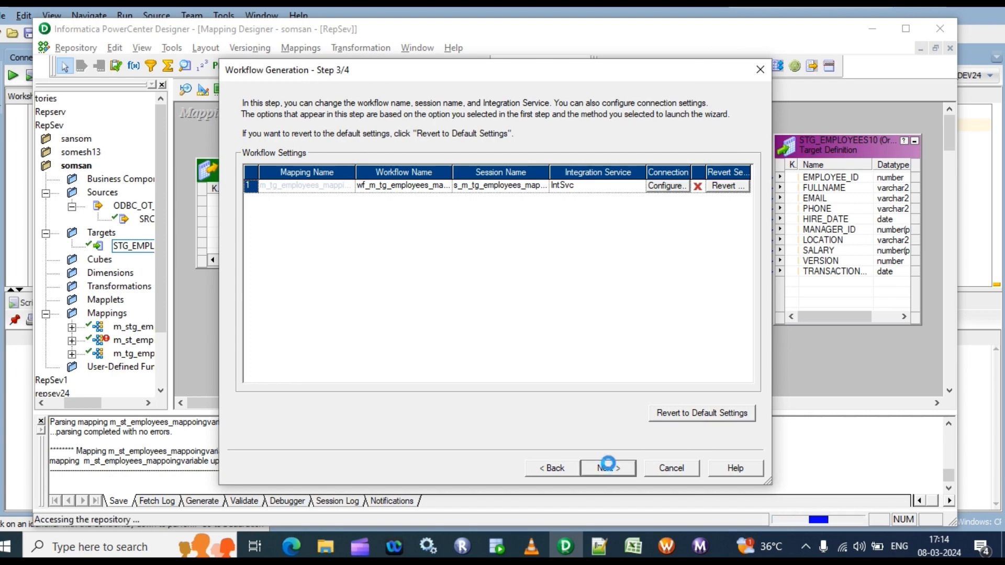
click(608, 468)
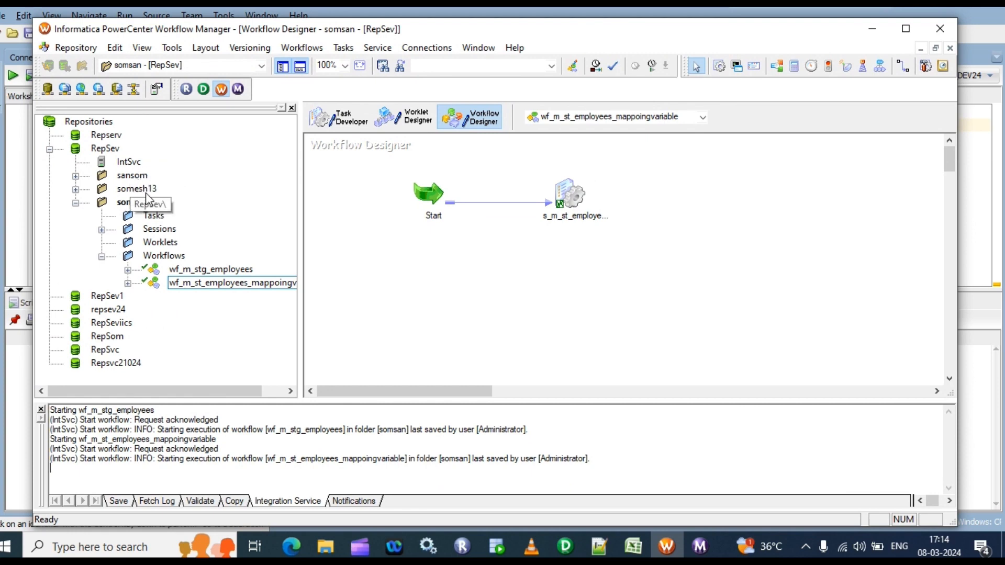
Disconnect from the RepSev repository in Workflow Manager
click(107, 149)
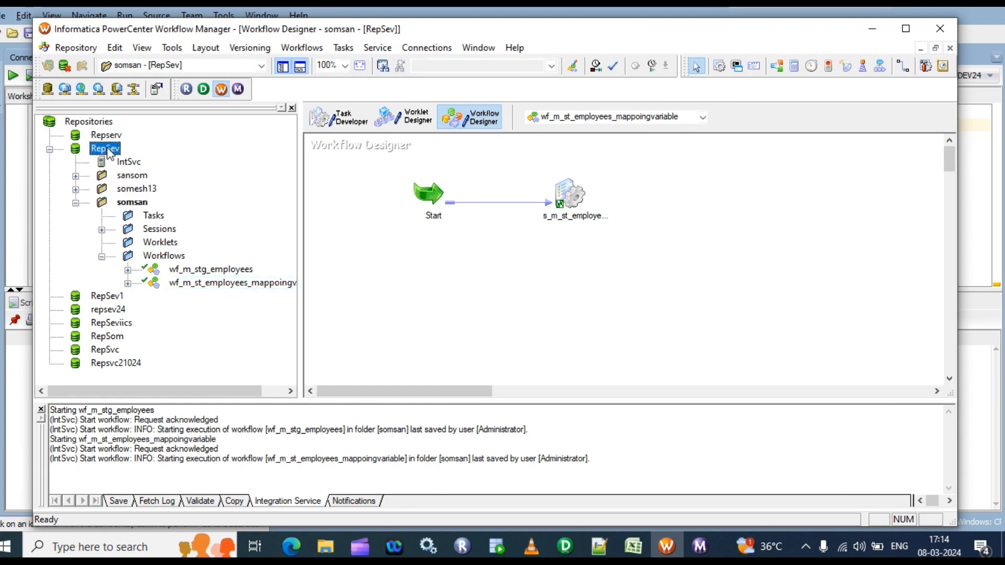
right_click(108, 150)
click(124, 213)
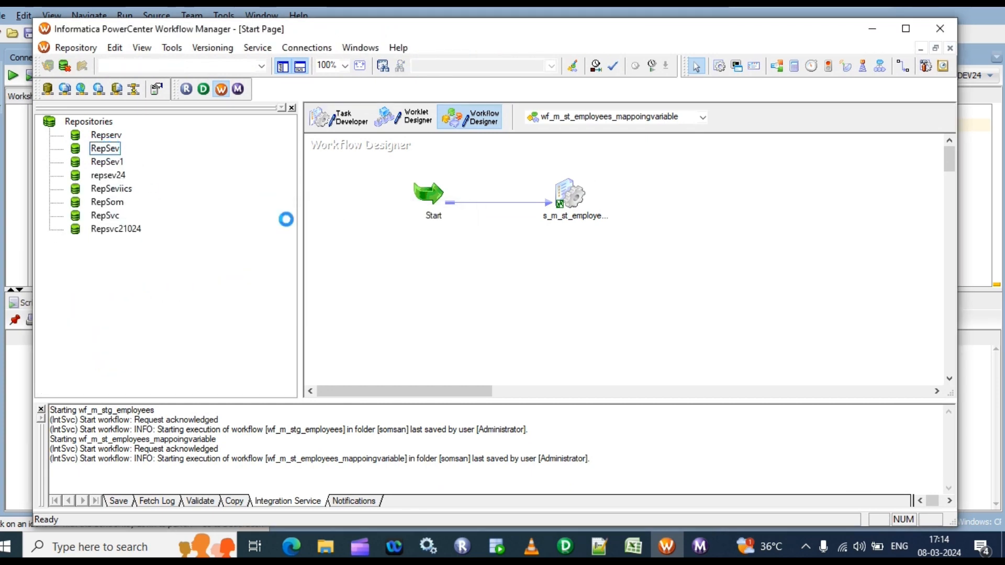
Reconnect to the RepSev repository by entering the account password
right_click(105, 150)
click(105, 150)
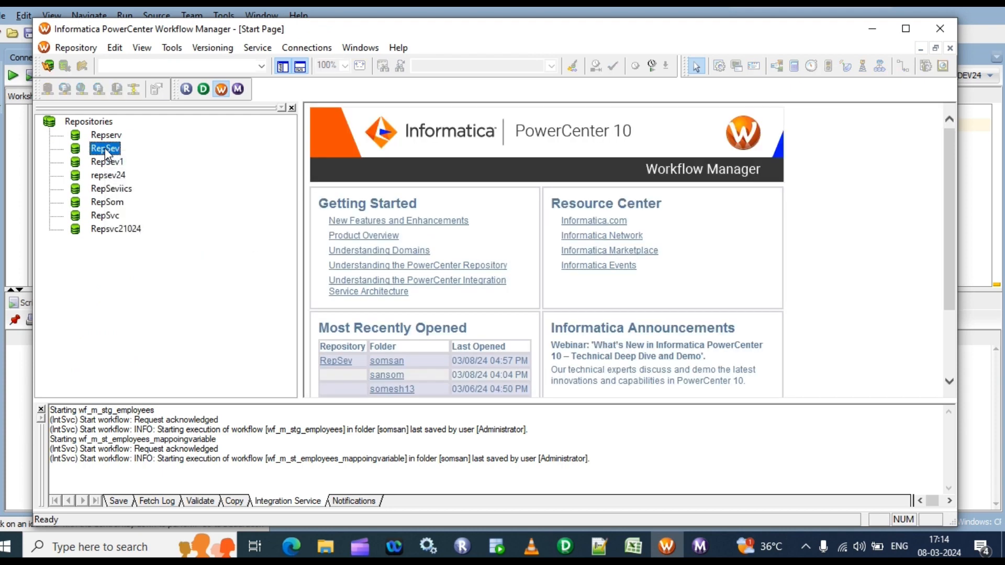
right_click(106, 150)
click(143, 197)
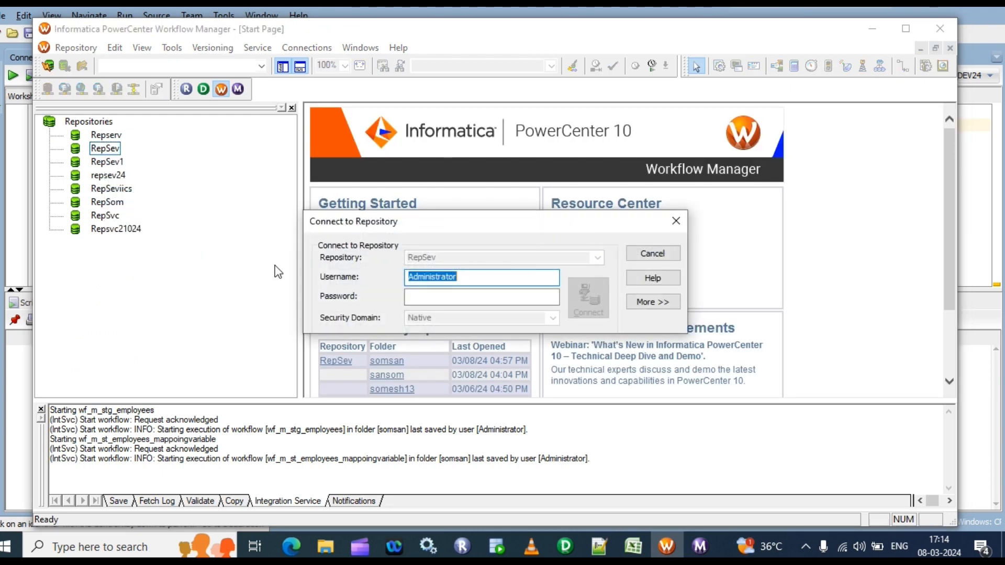
click(500, 296)
text(admin)
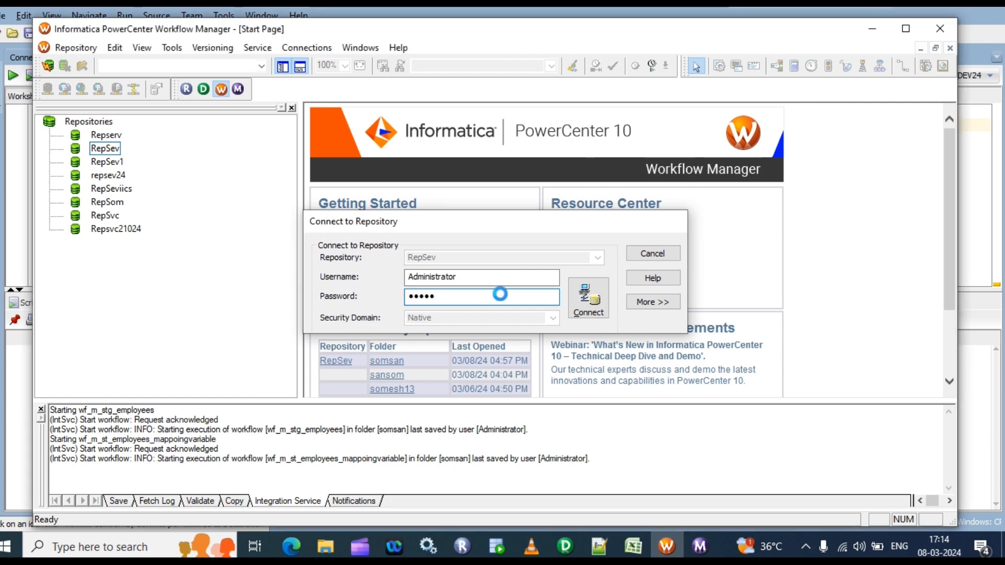
key(Return)
Open the workflow wf_m_tg_employees_mappingvariableproperty from the somsan folder in the Workflow Designer
click(75, 205)
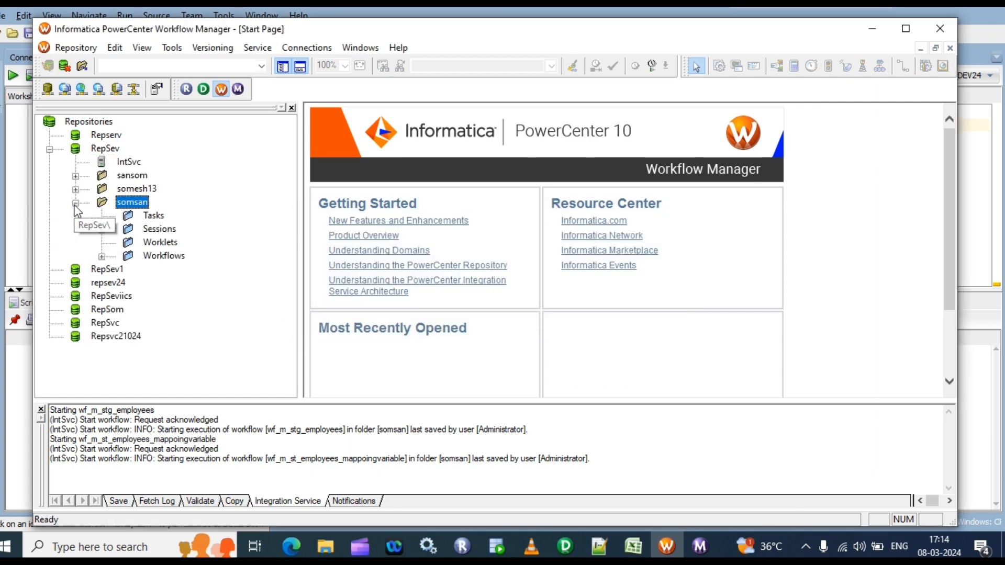
double_click(160, 256)
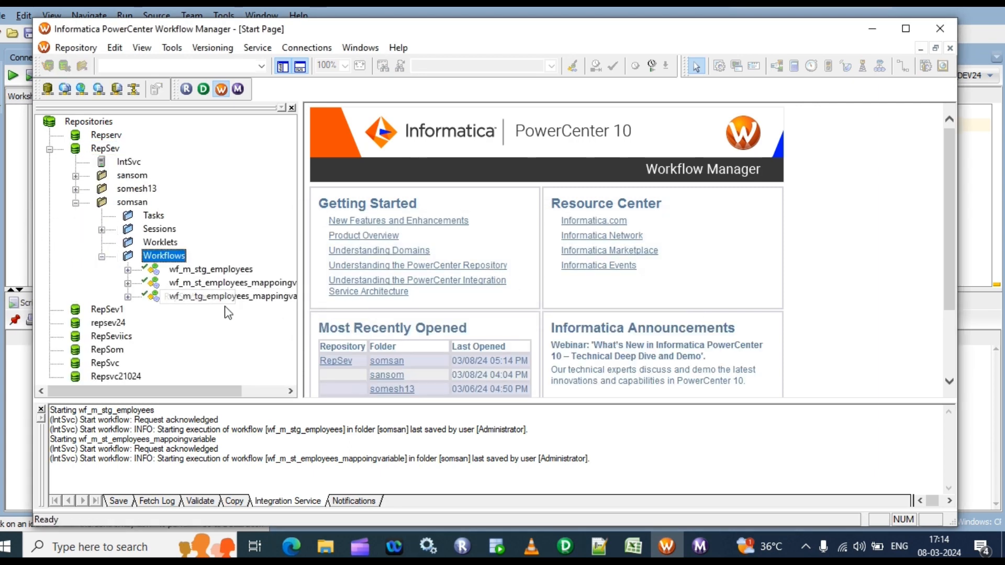
drag(184, 390, 226, 390)
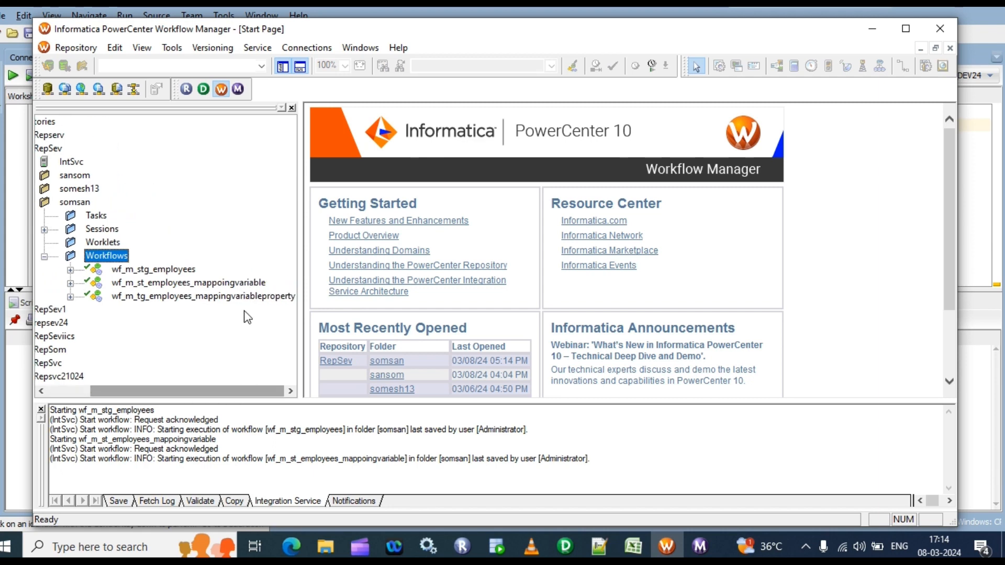
click(172, 47)
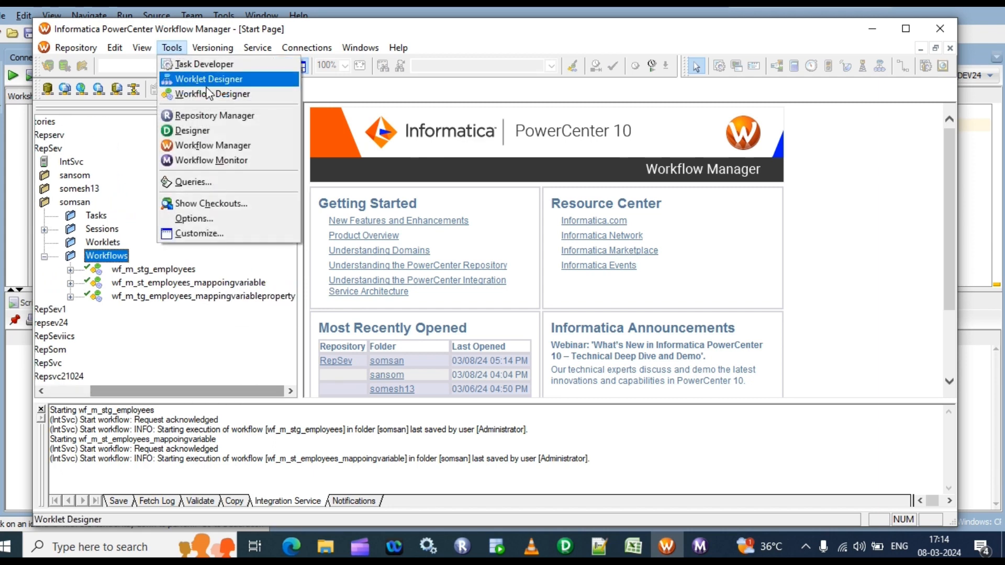
click(194, 95)
drag(168, 296, 504, 253)
Start the workflow wf_m_tg_employees_mappingvariableproperty and check its run status in Workflow Monitor
right_click(672, 198)
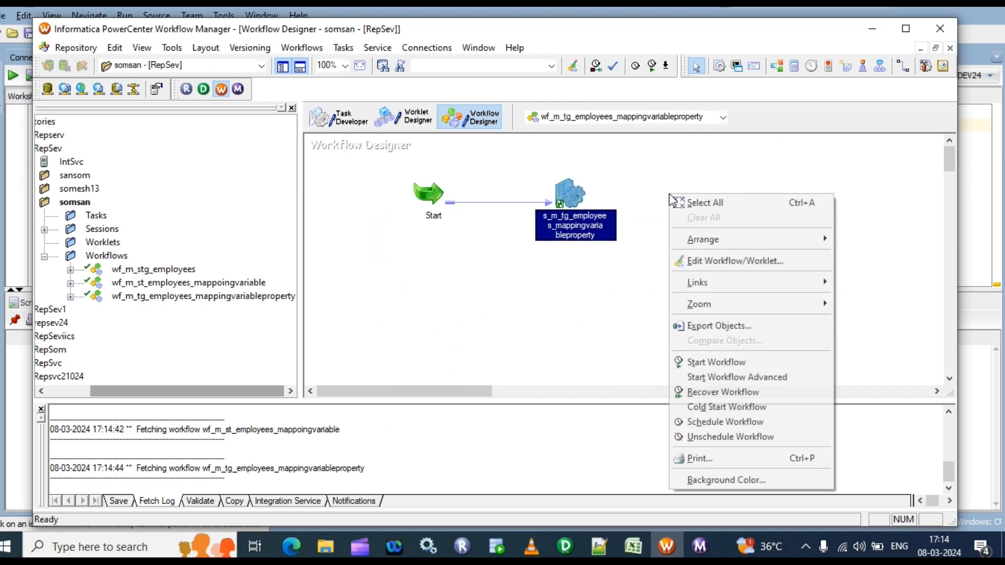
click(712, 363)
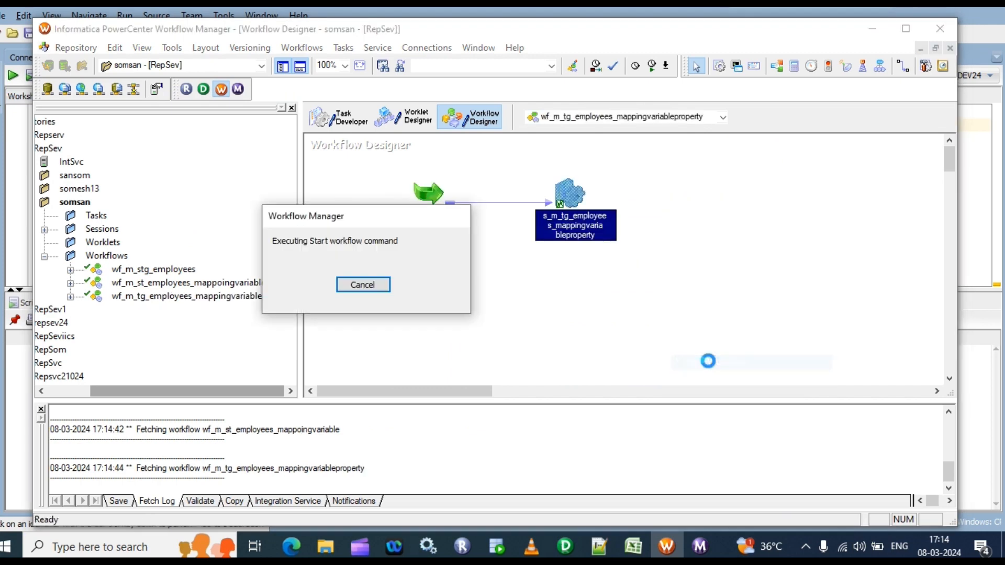
click(700, 550)
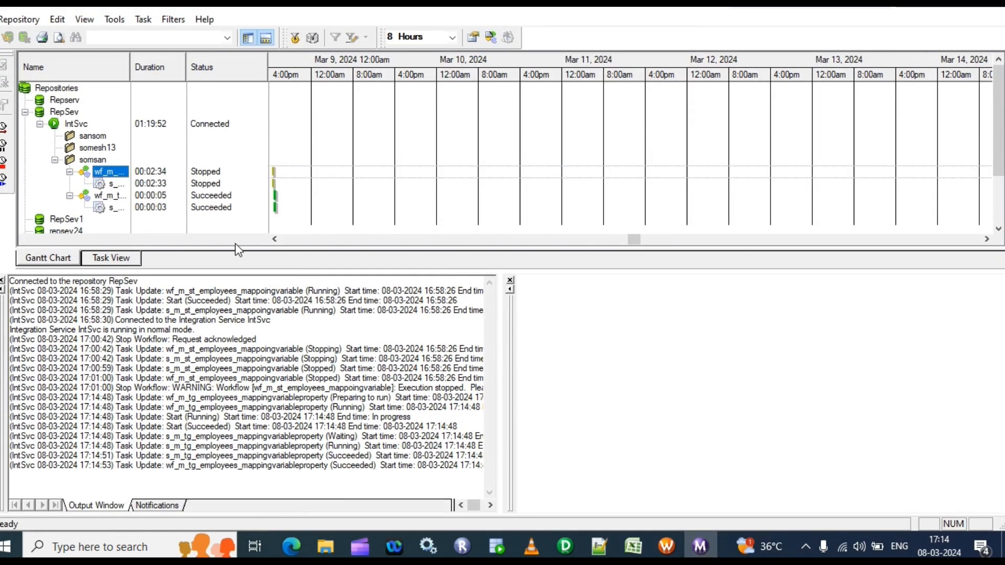
Switch to SQL Developer, rerun the STG_EMPLOYEES10 query and count the rows it returns
click(497, 547)
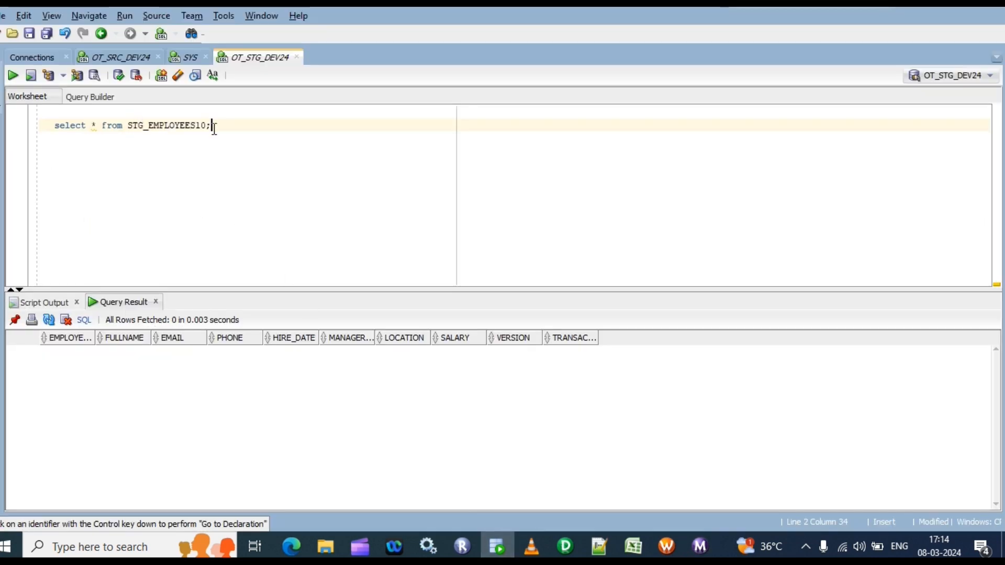
key(ctrl+Return)
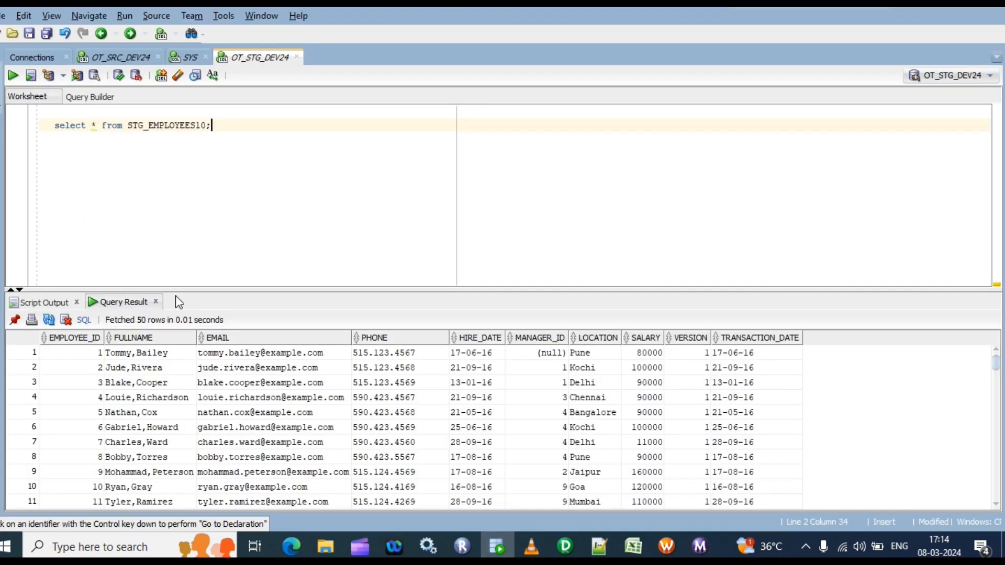
click(222, 369)
right_click(220, 368)
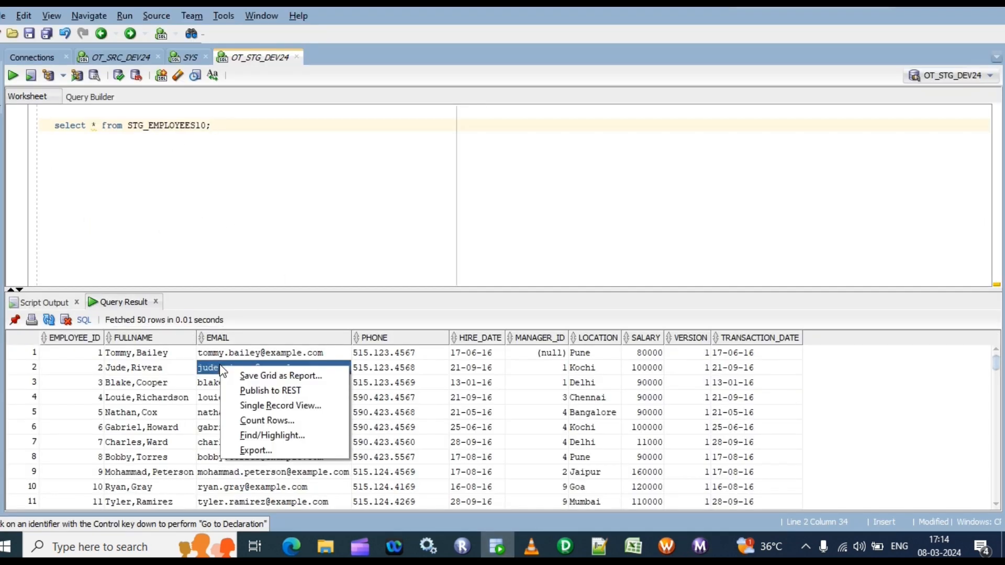
click(268, 419)
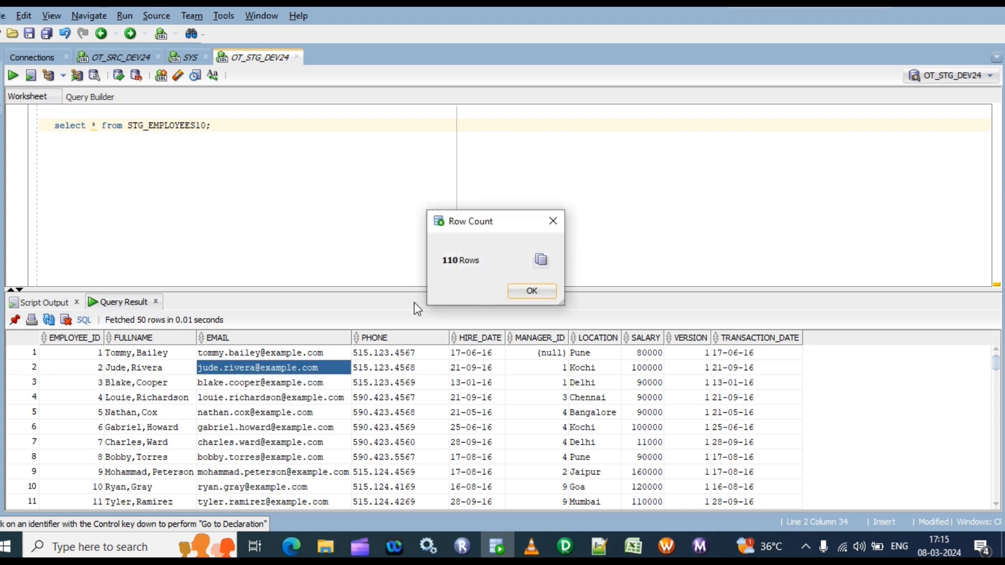
click(534, 294)
Look through the STG_EMPLOYEES10 result rows and examine the first row's TRANSACTION_DATE
scroll(351, 398, down, 4)
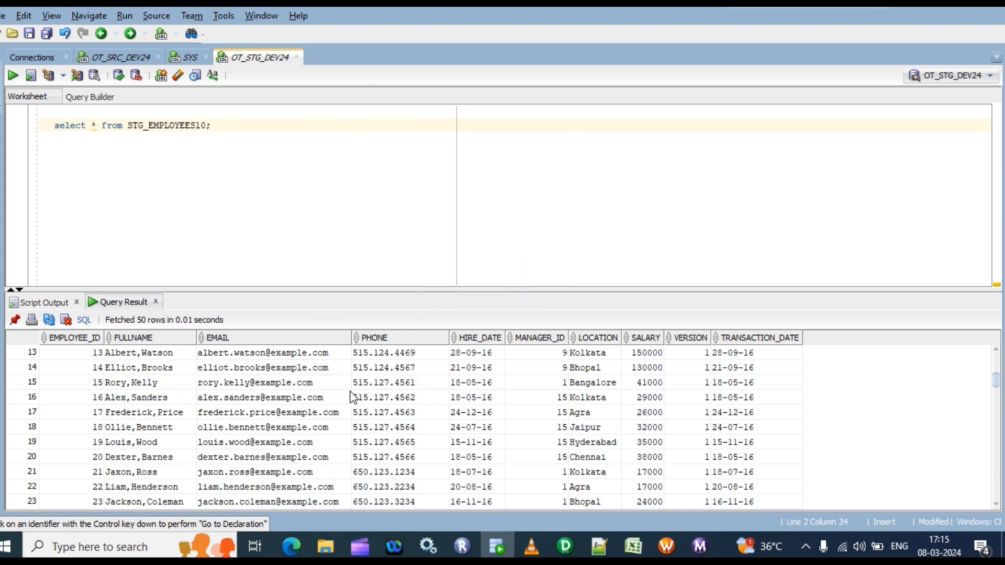
scroll(555, 453, down, 18)
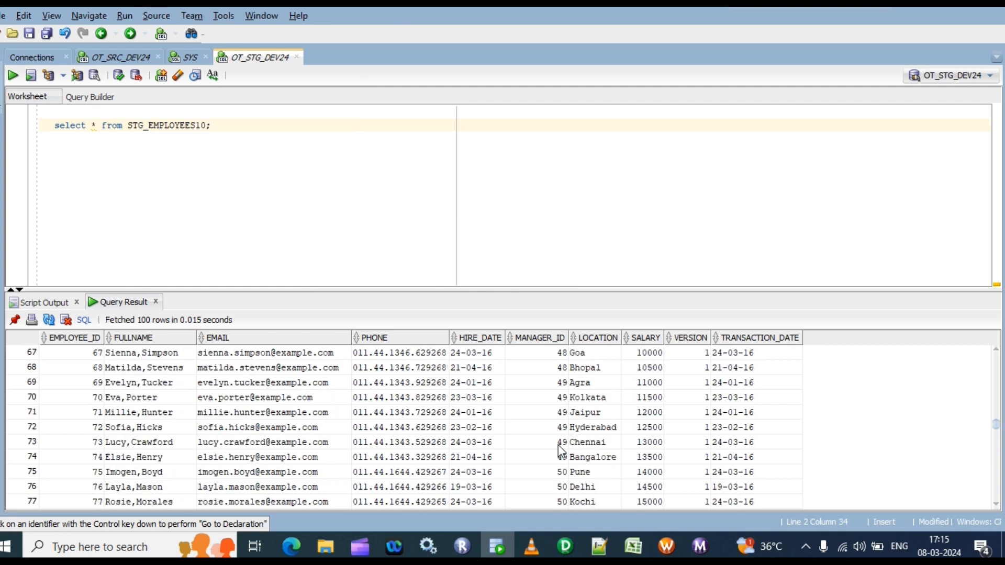
scroll(560, 449, up, 6)
scroll(555, 445, up, 16)
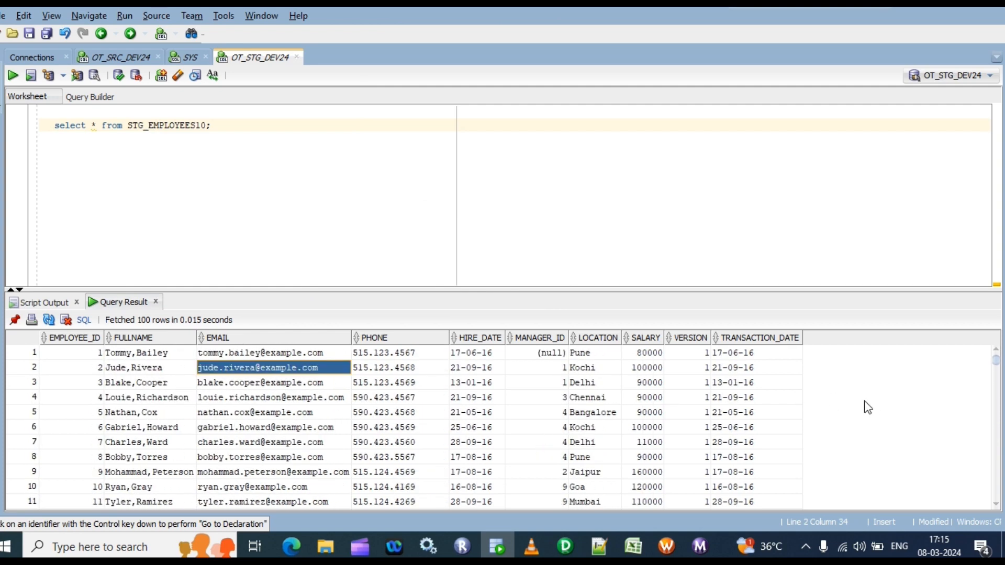
click(757, 358)
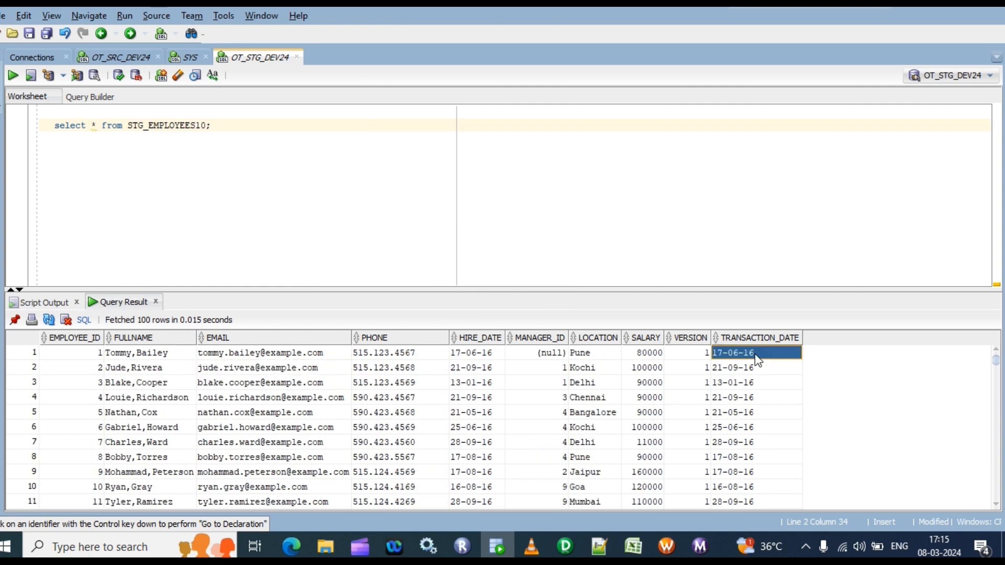
click(757, 356)
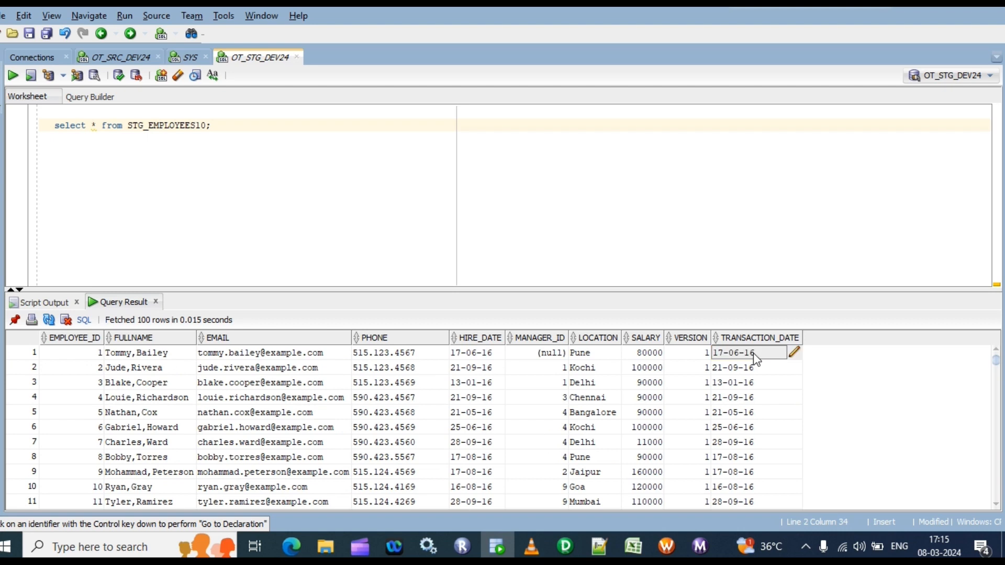
Add the date 01-01-1900 two lines below the STG_EMPLOYEES10 query in the worksheet
click(265, 187)
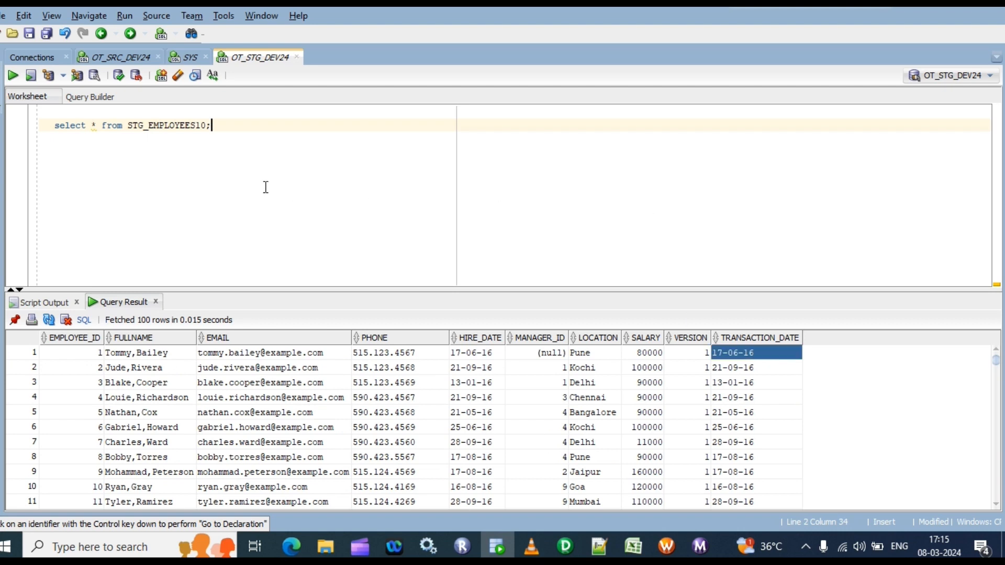
text(01-01-1900)
drag(211, 125, 286, 135)
key(ctrl+c)
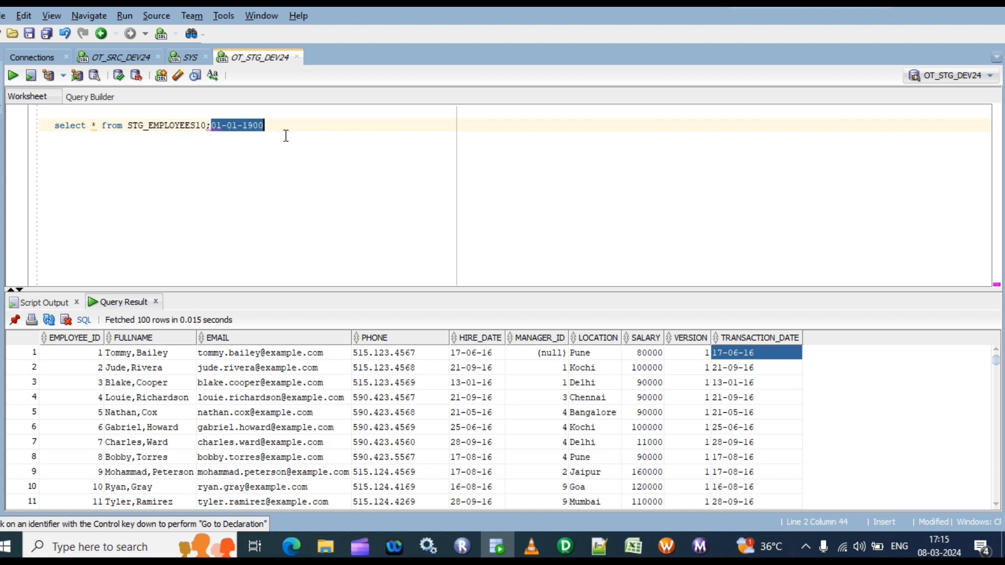
key(BackSpace)
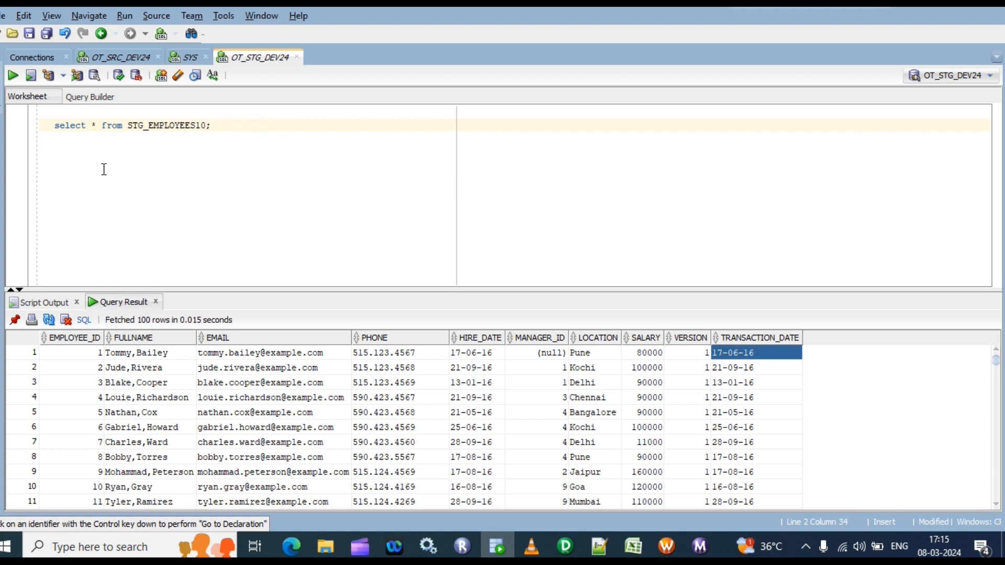
key(Return)
key(Return)
key(ctrl+v)
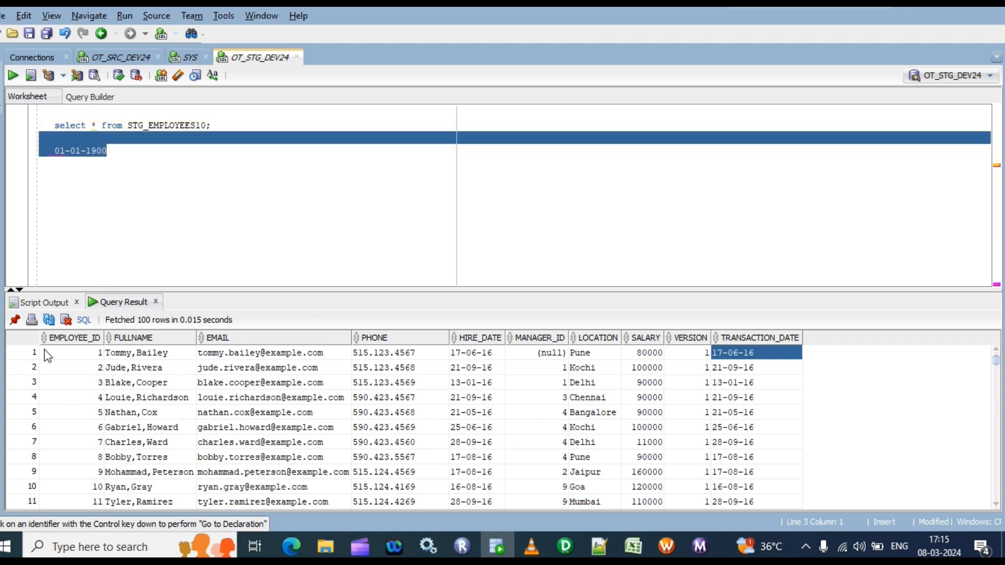
Compare the TRANSACTION_DATE values of the loaded rows with the 01-01-1900 date noted in the worksheet
click(13, 352)
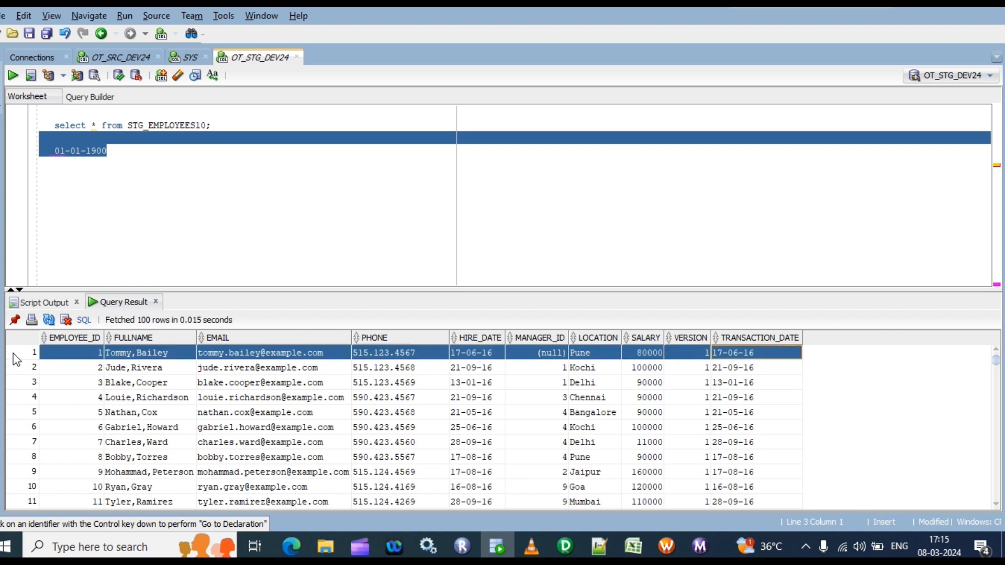
click(110, 154)
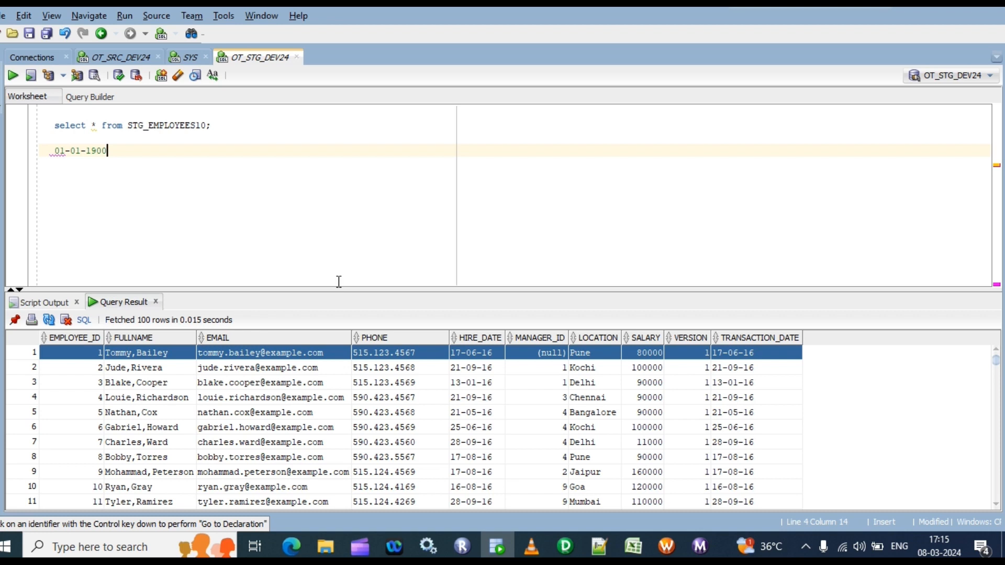
key(Return)
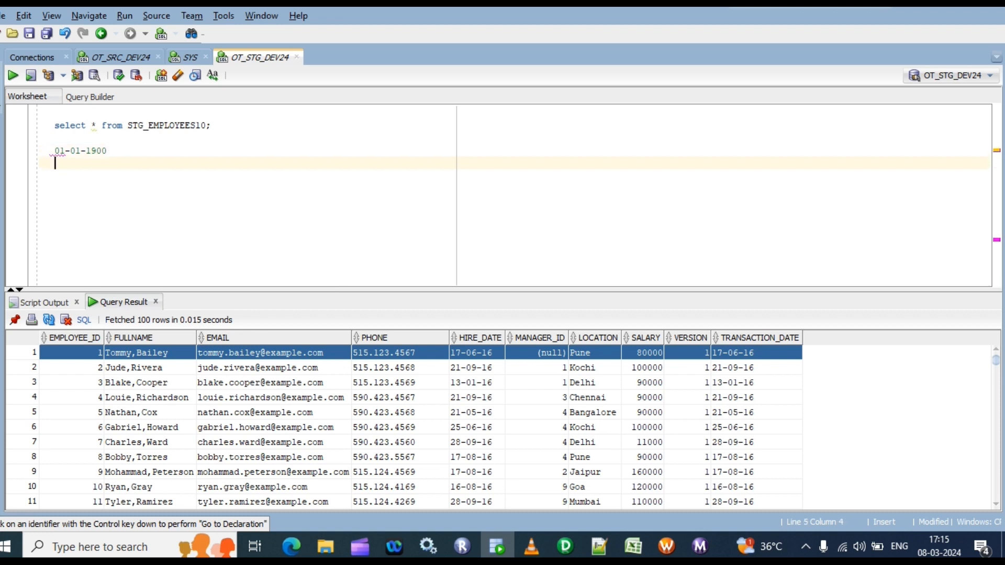
click(755, 356)
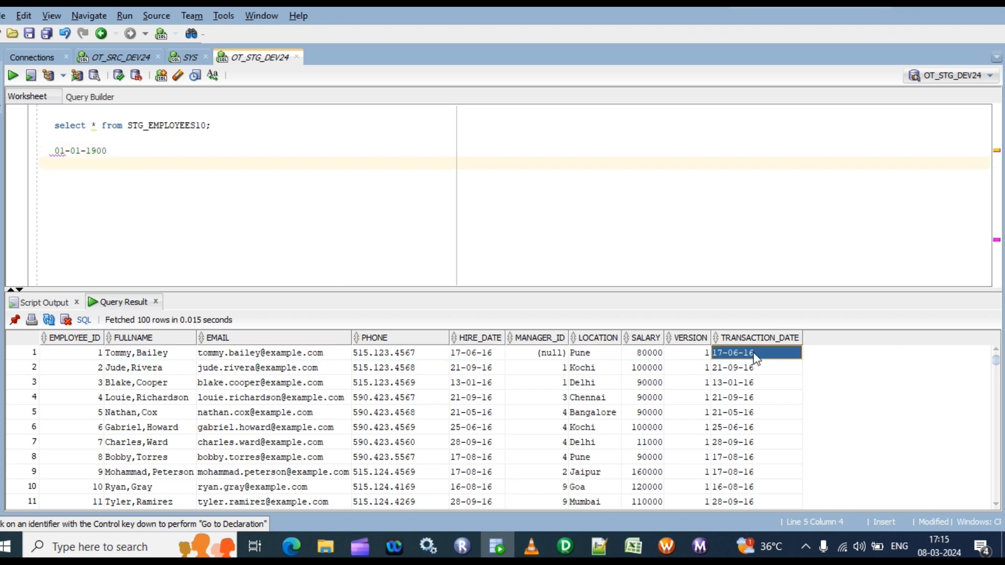
click(754, 355)
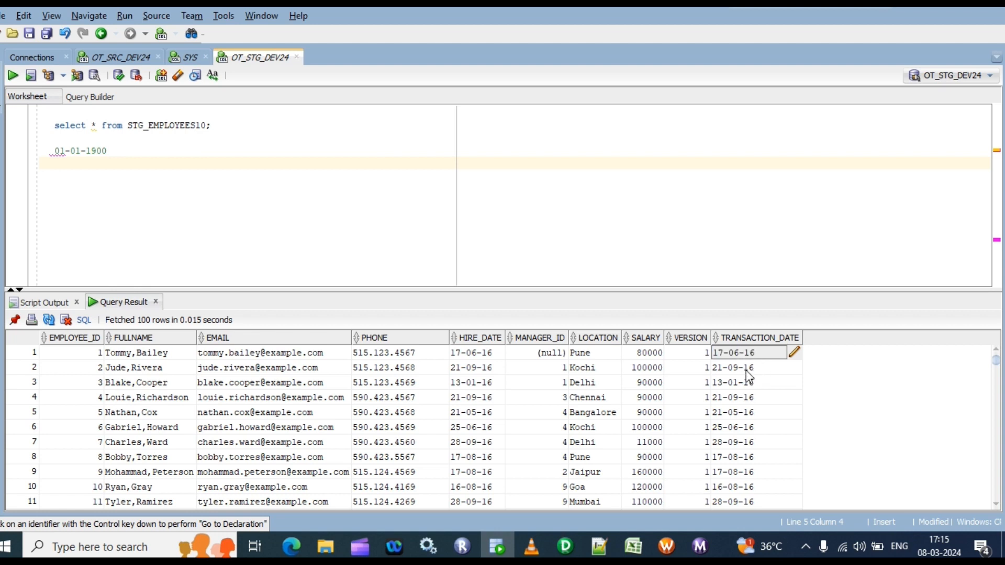
click(746, 368)
scroll(749, 398, down, 6)
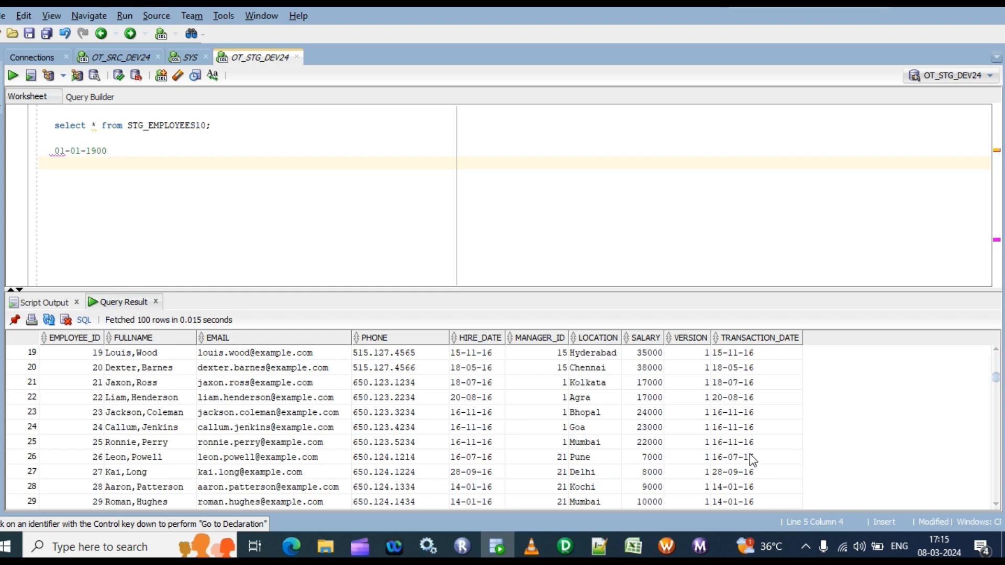
scroll(341, 379, down, 11)
Count the STG_EMPLOYEES10 result rows again and examine the TRANSACTION_DATE of the last row
right_click(377, 386)
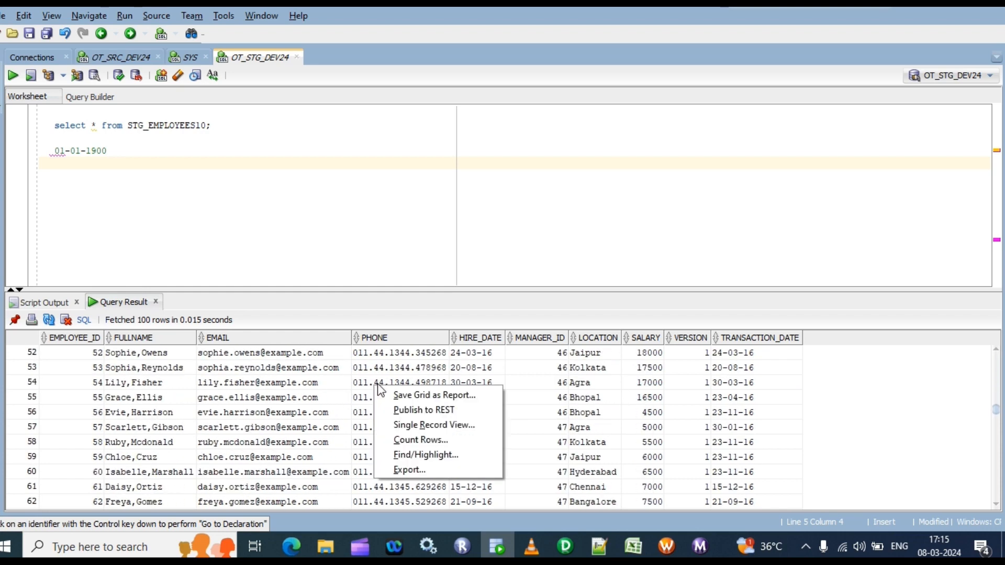
click(419, 441)
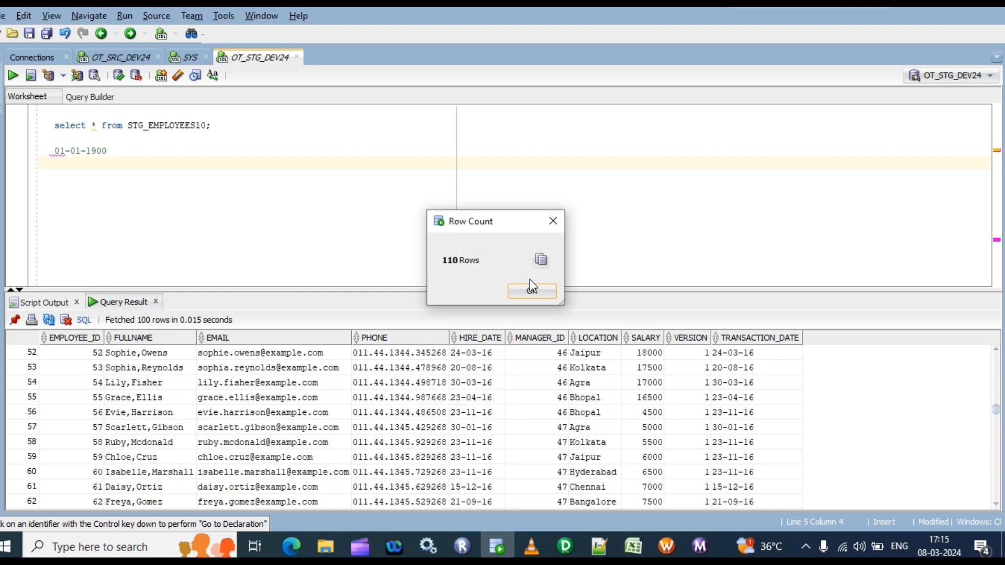
click(532, 291)
scroll(649, 440, down, 9)
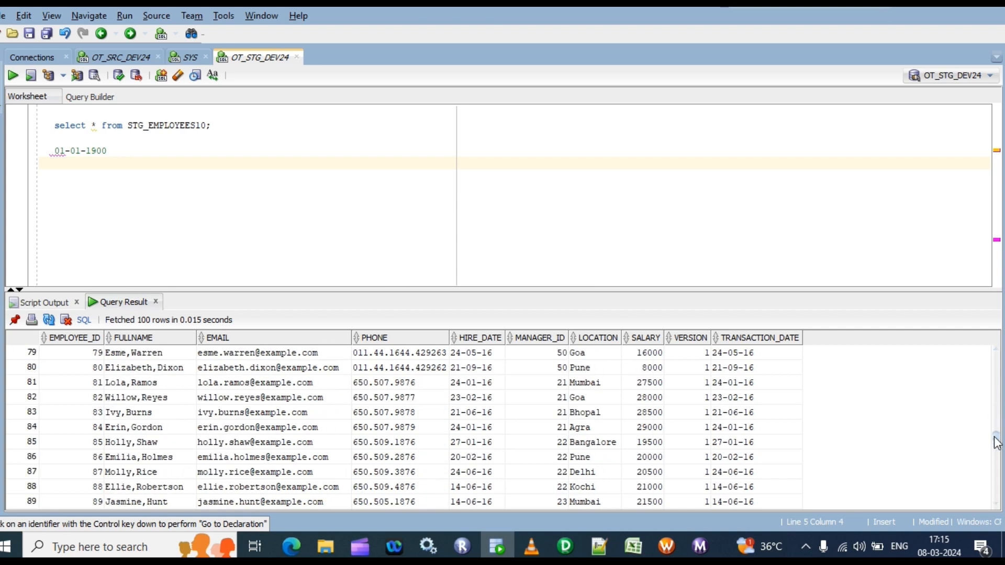
scroll(996, 443, down, 7)
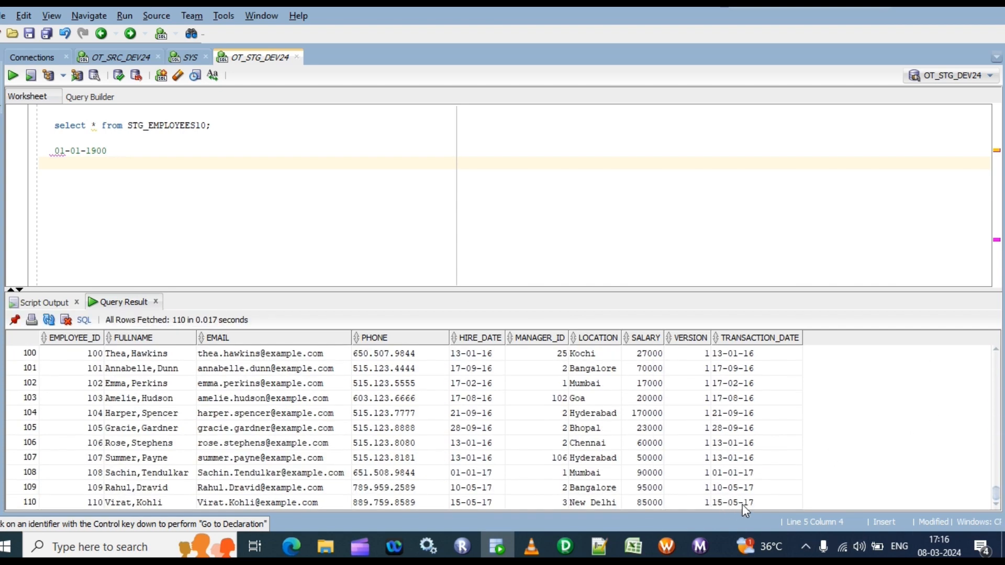
click(740, 502)
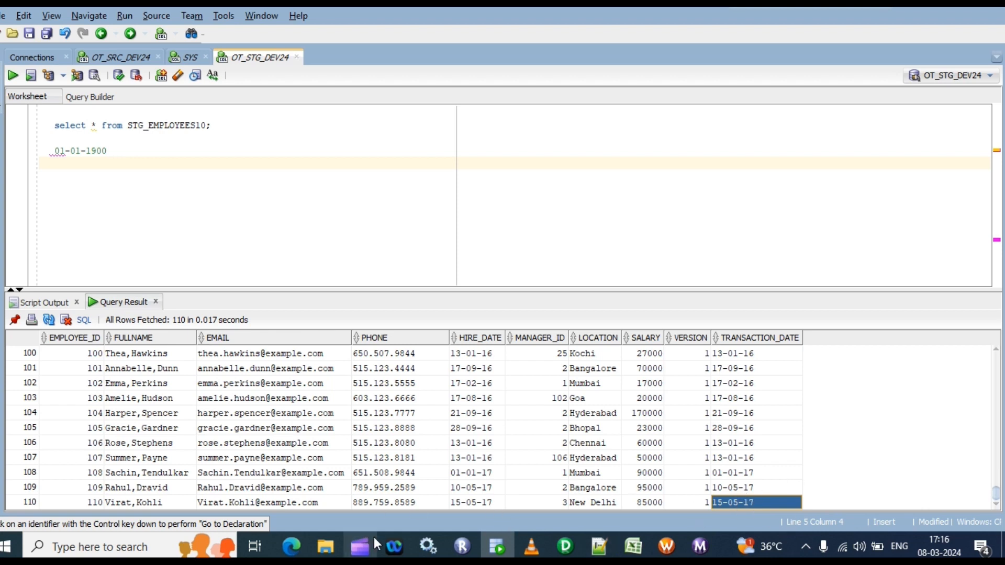
Switch to Workflow Manager and view the persistent value of $$incremental_ts for the session s_m_tg_employees_mappingvariableproperty
click(667, 547)
right_click(576, 197)
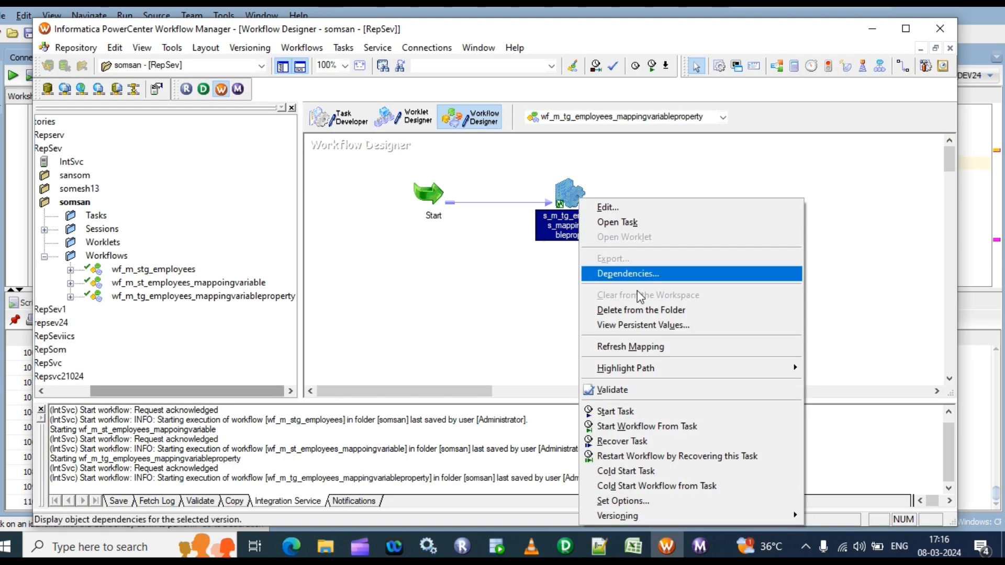
click(630, 326)
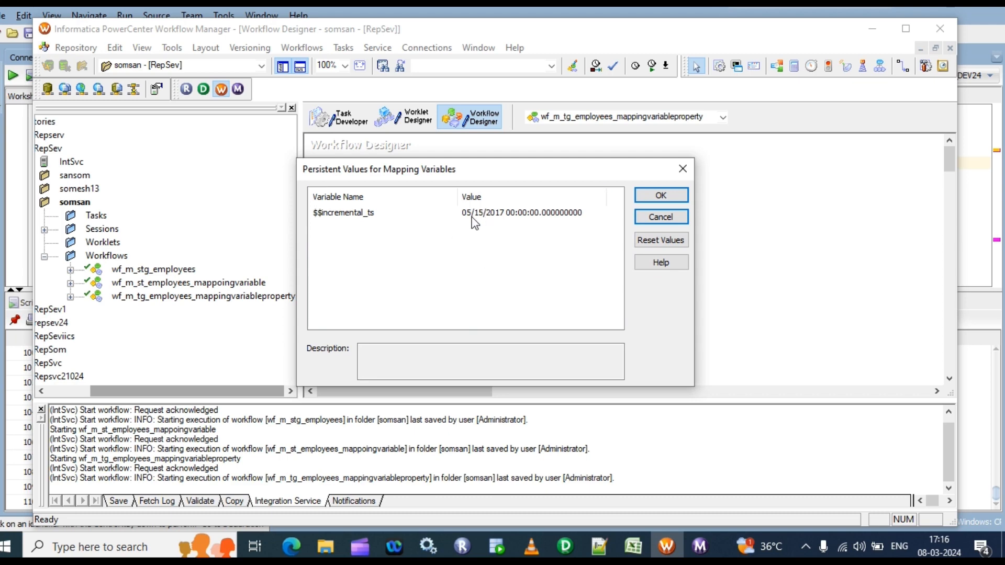
click(671, 194)
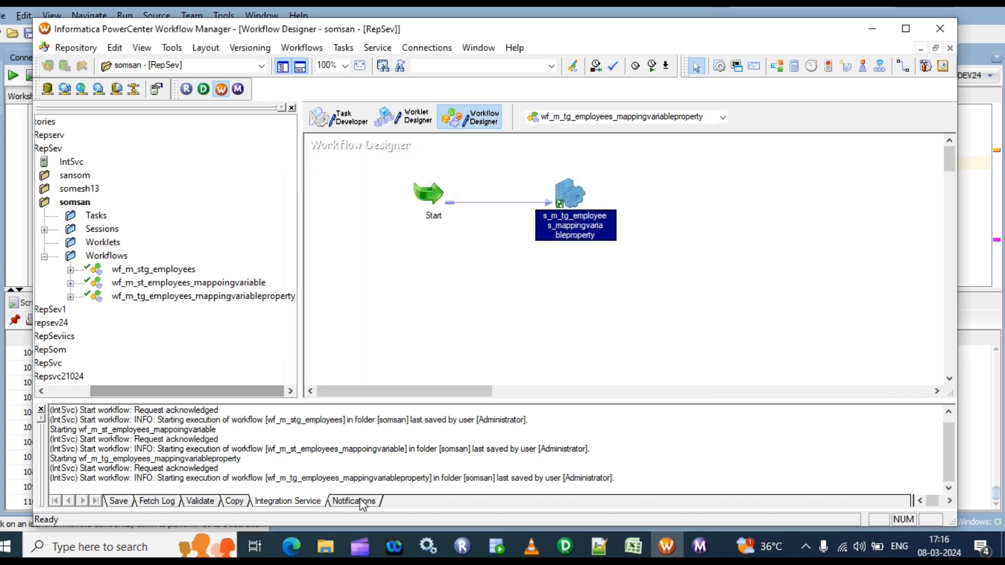
Switch to Notepad++ and copy the SECOND RUN insert statements for SRC_EMPLOYEES together with their commit
click(599, 547)
scroll(84, 204, up, 7)
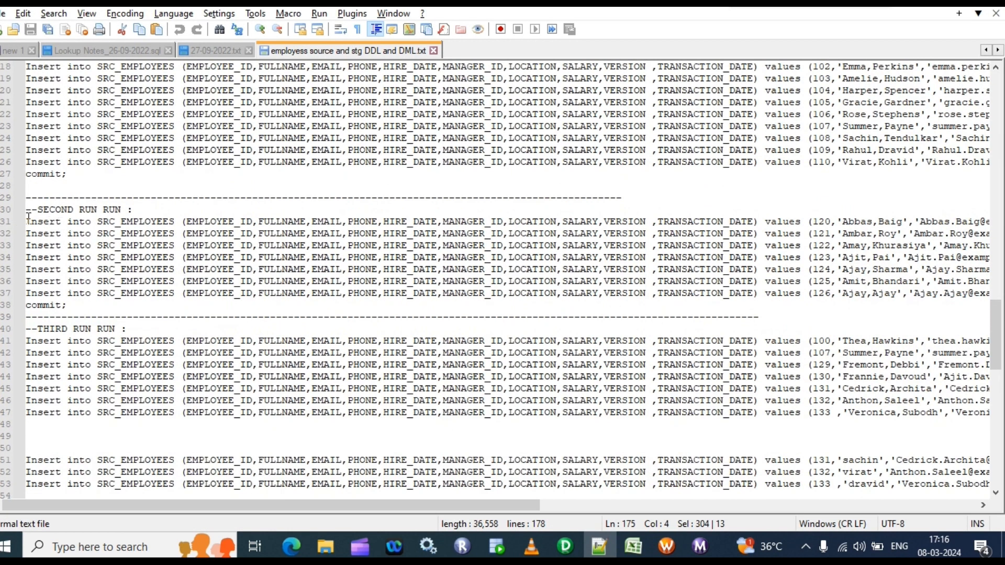
drag(28, 218, 168, 306)
key(ctrl+c)
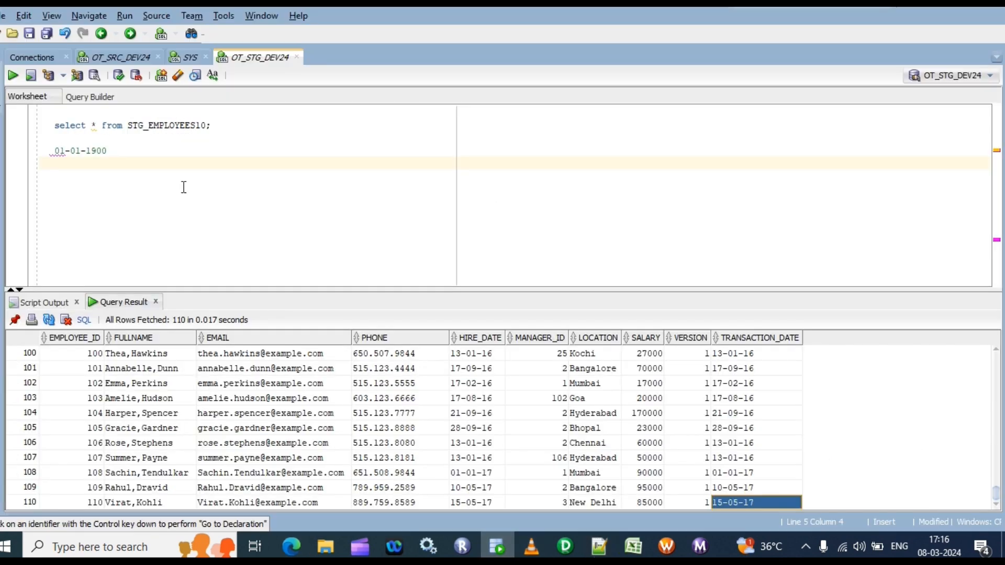
Switch to SQL Developer, paste the copied SECOND RUN inserts below the query in the OT_SRC_DEV24 worksheet and run them with their commit as a script
click(498, 547)
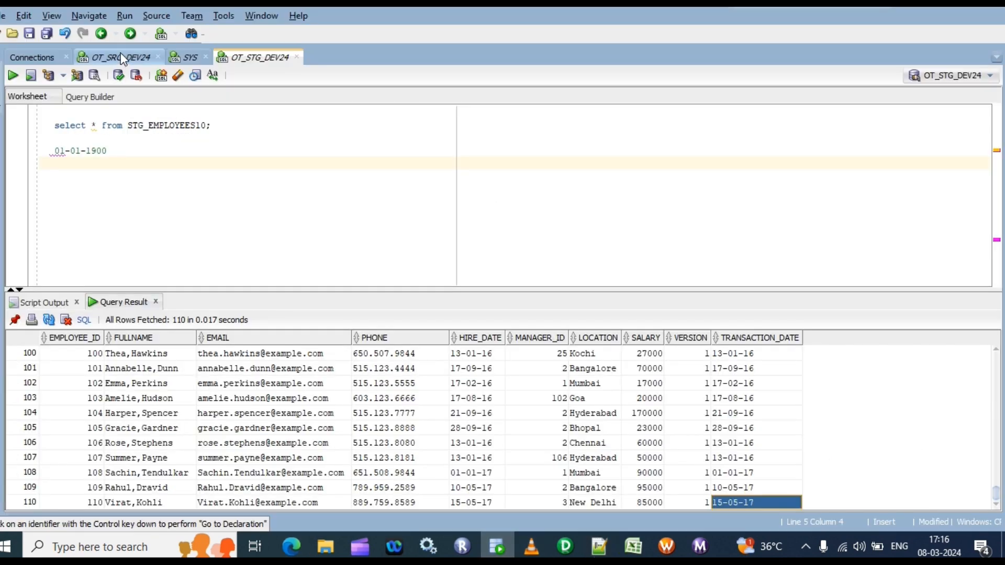
click(121, 58)
drag(209, 116, 39, 113)
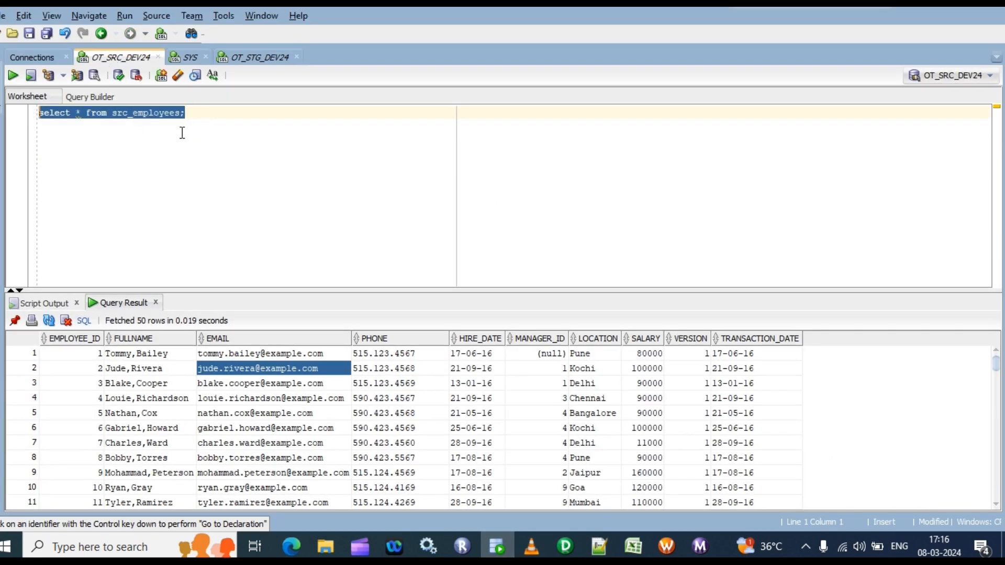
click(217, 114)
key(Return)
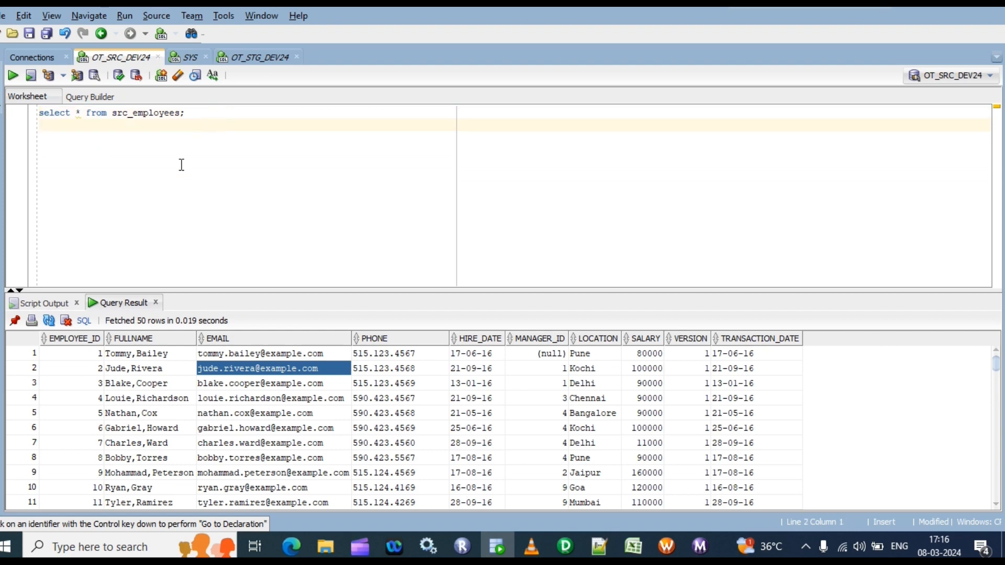
key(ctrl+v)
drag(78, 215, 39, 126)
key(F5)
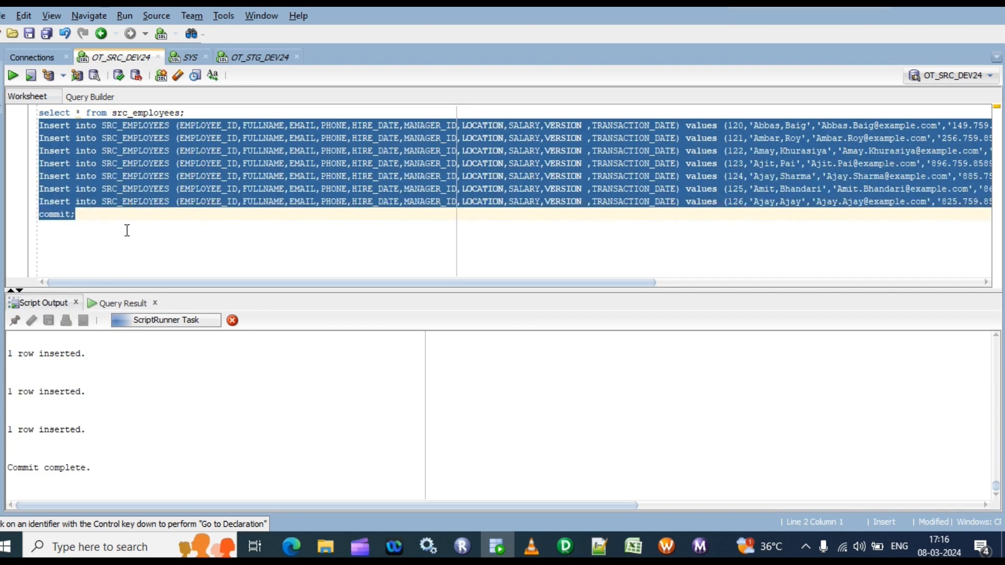
Query all rows of src_employees in the OT_SRC_DEV24 worksheet and count the result rows
click(195, 111)
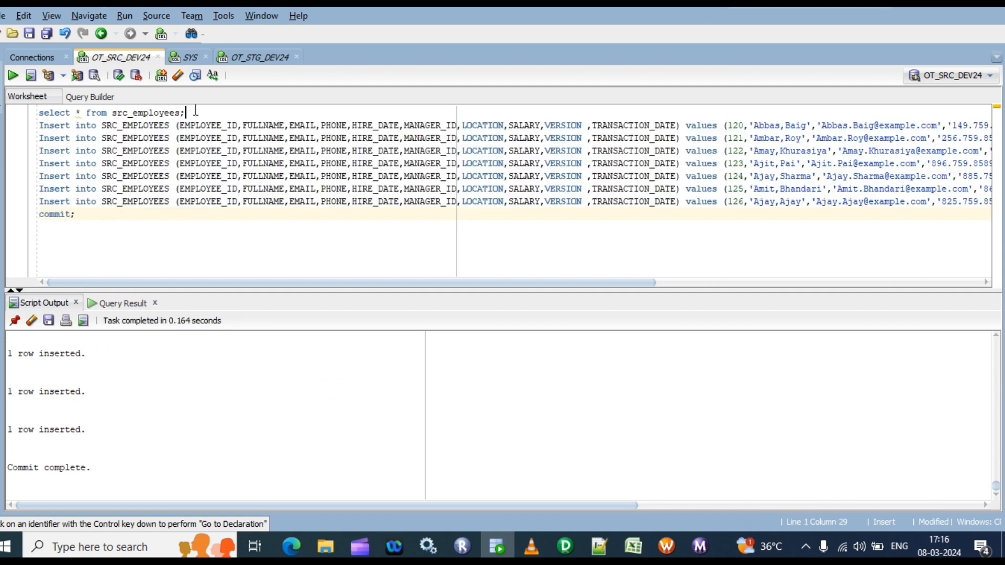
key(ctrl+Return)
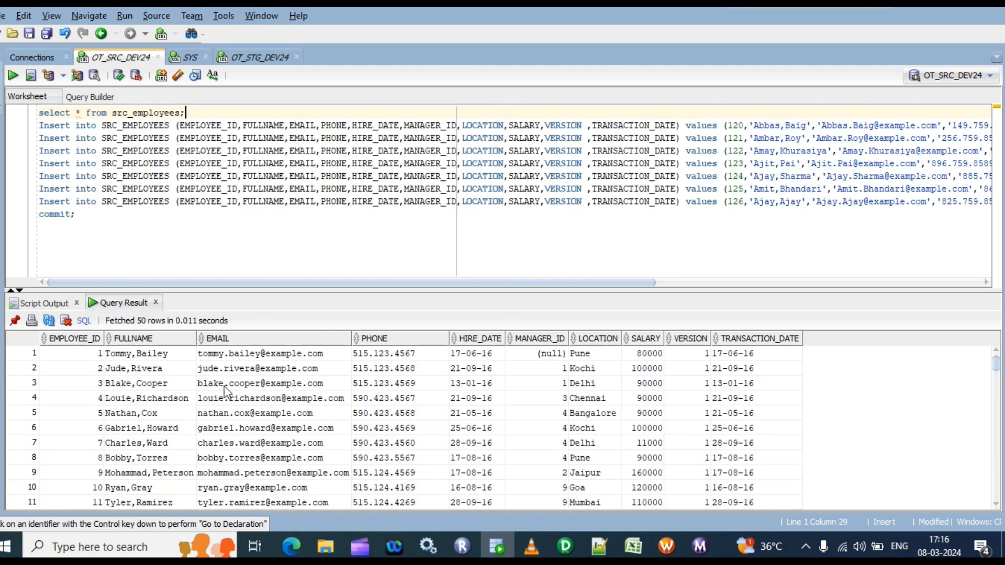
click(247, 383)
right_click(252, 386)
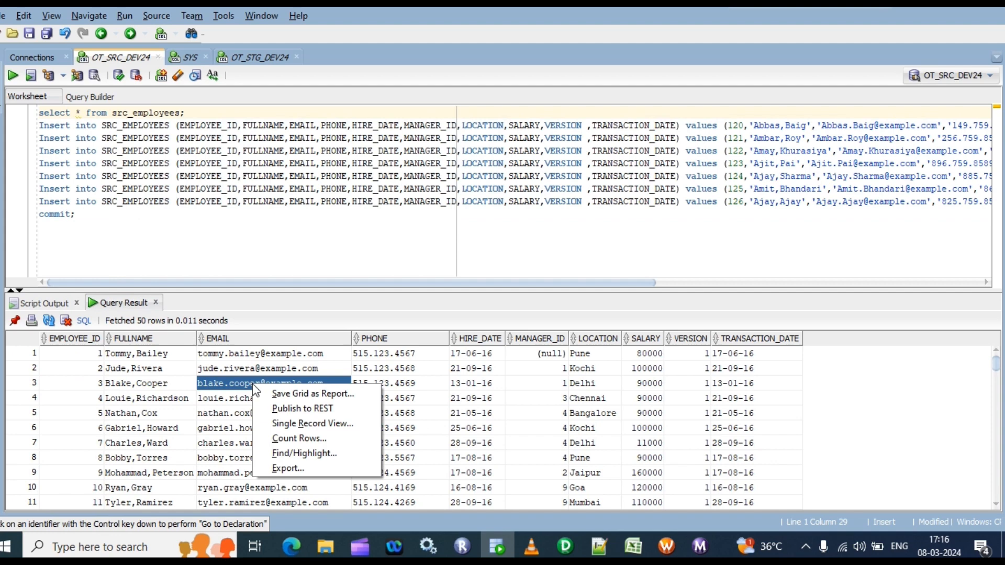
click(297, 440)
click(532, 292)
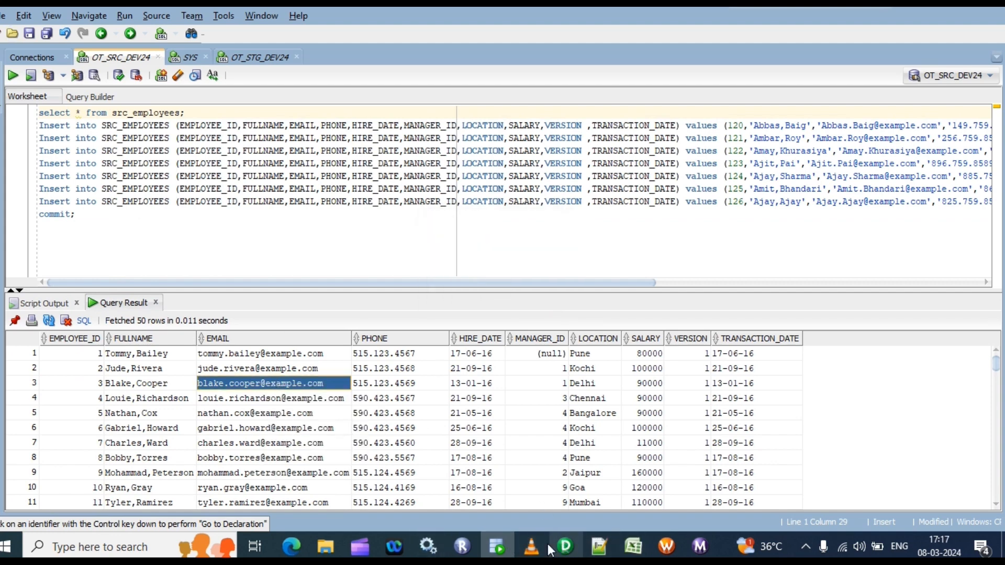
Switch to Workflow Monitor and restart the workflow wf_m_tg_employees_mappingvariableproperty
click(565, 546)
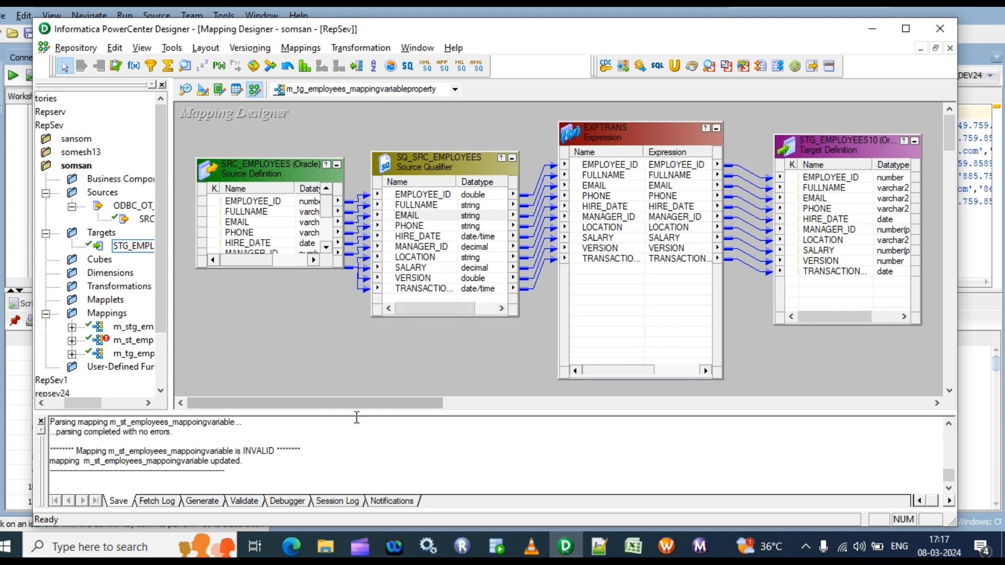
click(700, 546)
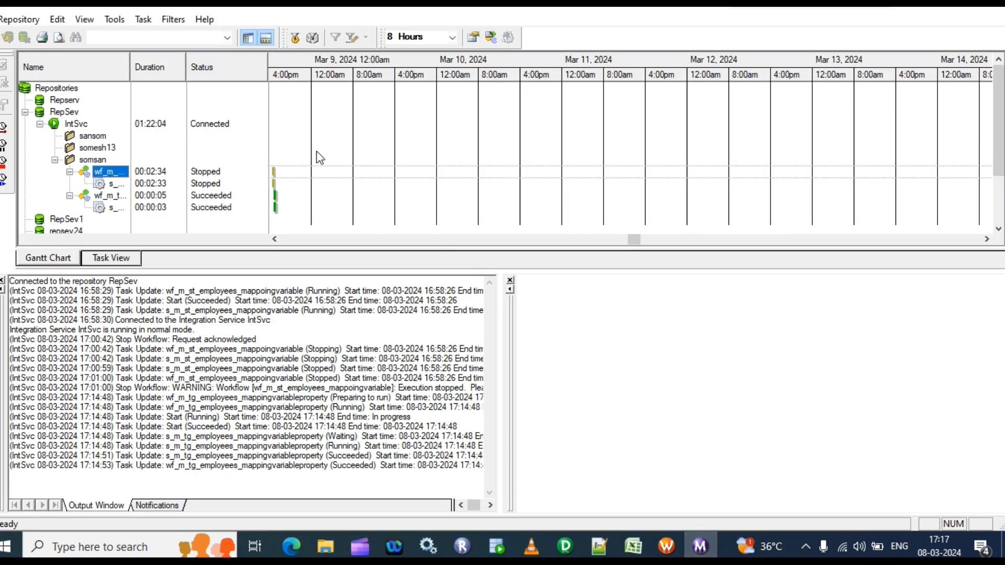
click(115, 199)
right_click(114, 199)
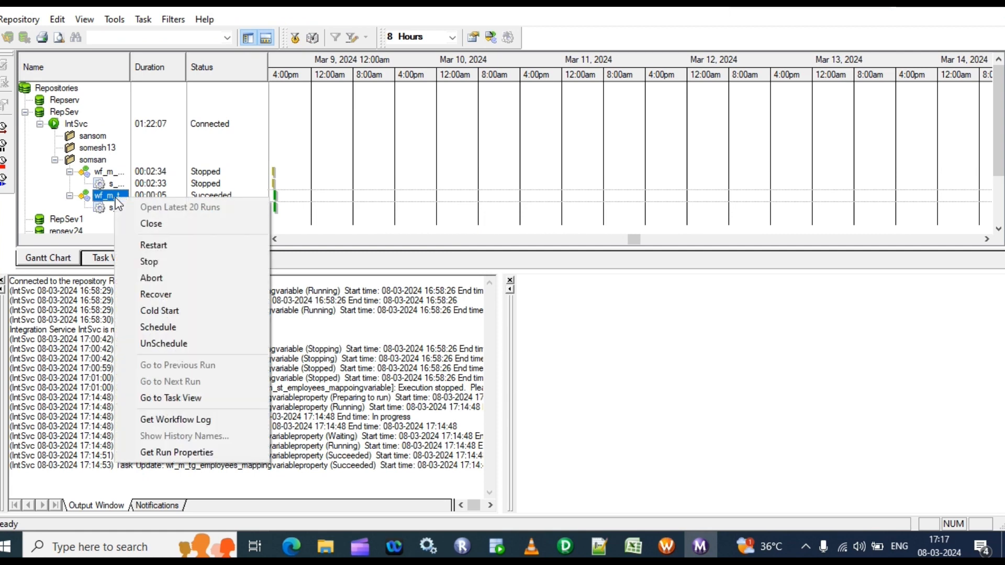
click(152, 245)
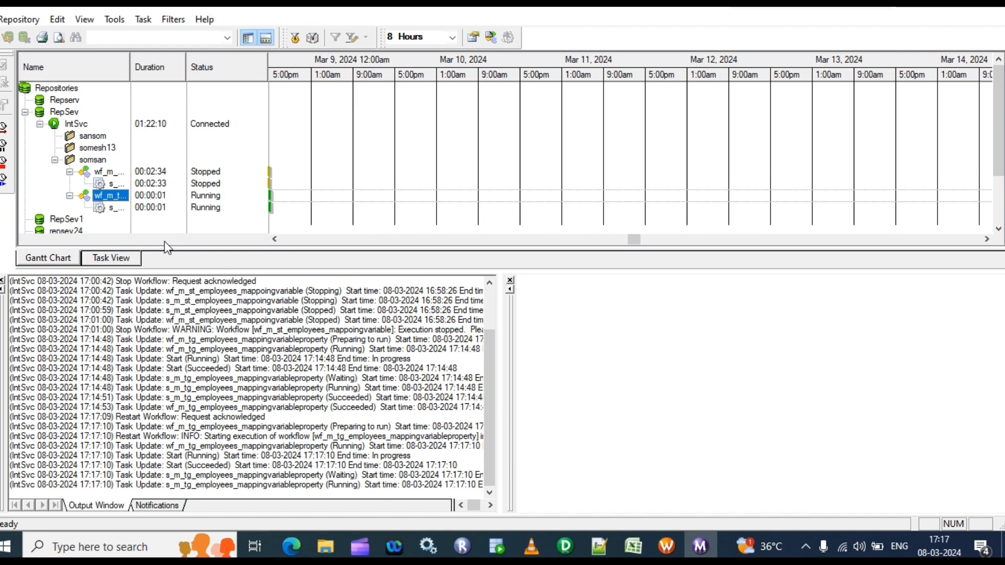
Switch to SQL Developer, rerun the STG_EMPLOYEES10 query in the OT_STG_DEV24 worksheet and examine the loaded employees and their TRANSACTION_DATE values
click(495, 548)
click(260, 57)
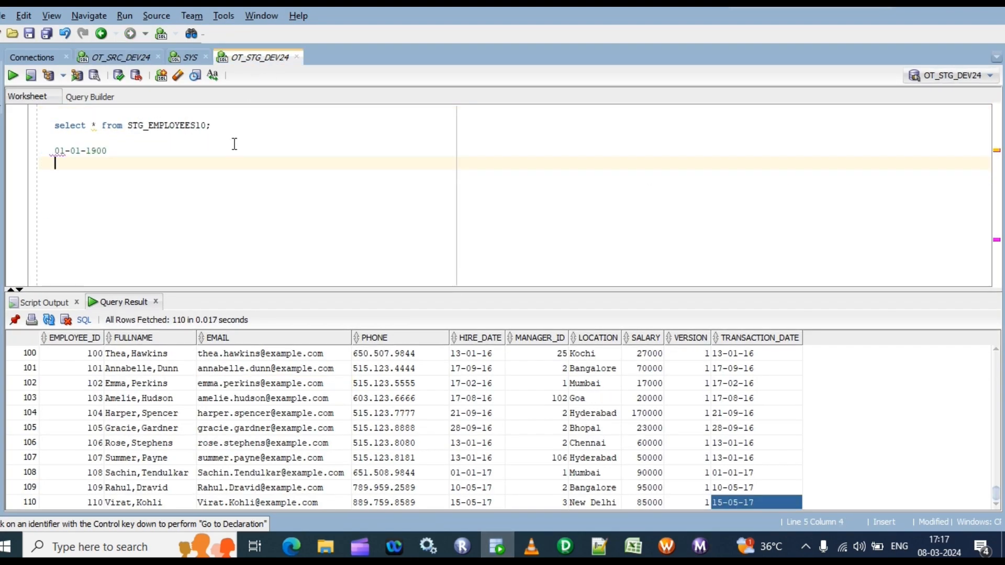
click(225, 125)
key(ctrl+Return)
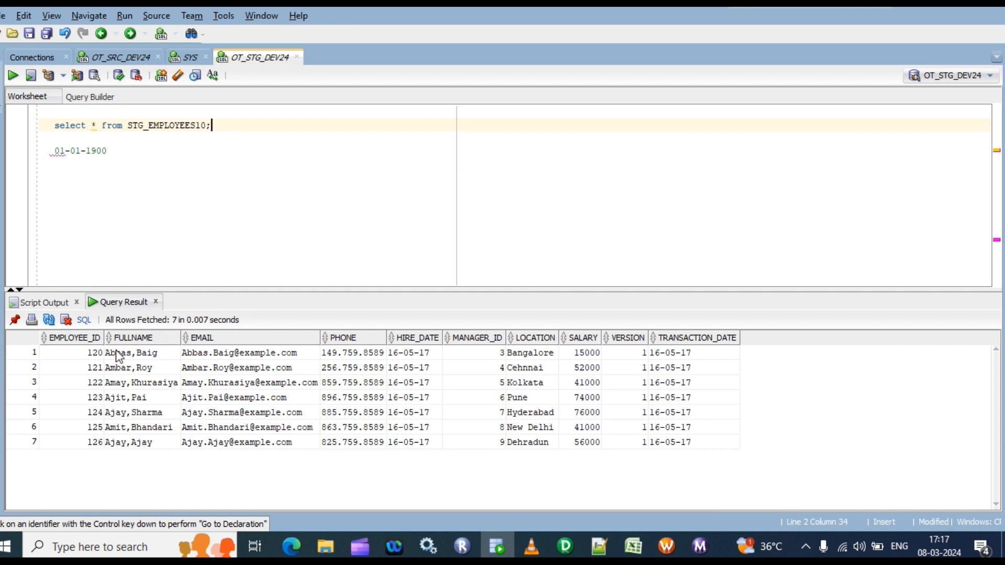
drag(112, 352, 209, 451)
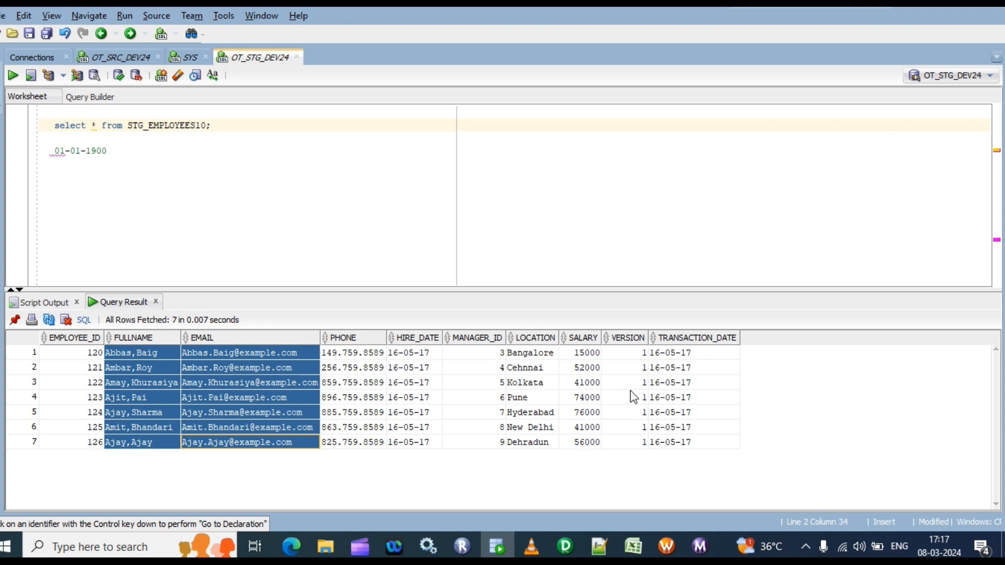
click(694, 354)
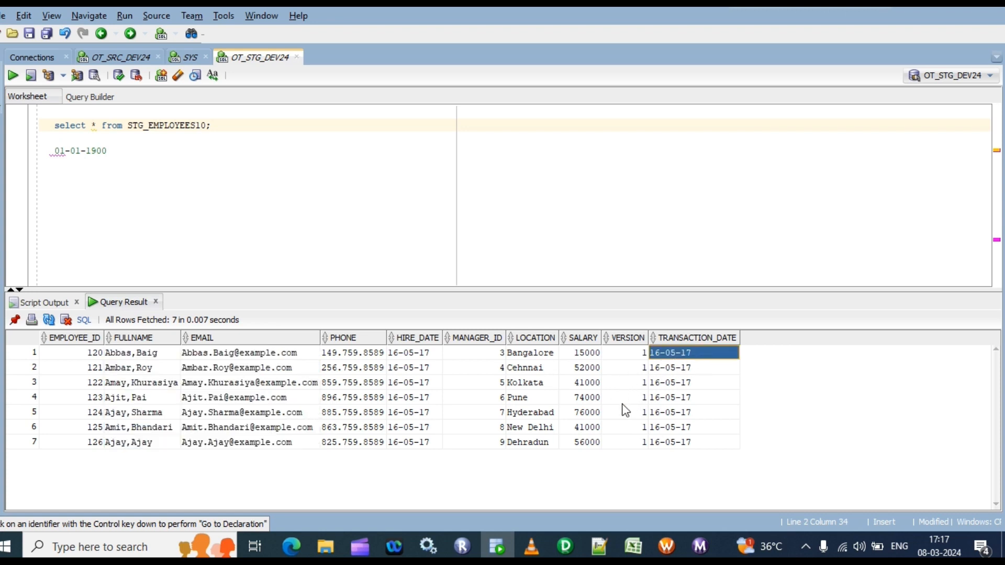
click(666, 443)
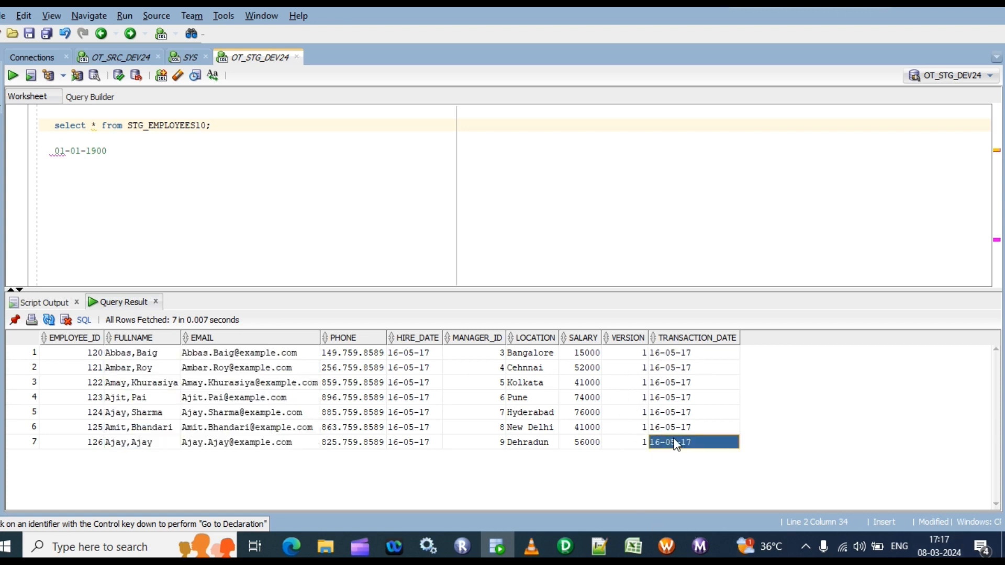
Switch to Workflow Manager and check the session's persistent value of $$incremental_ts after the second run
click(667, 546)
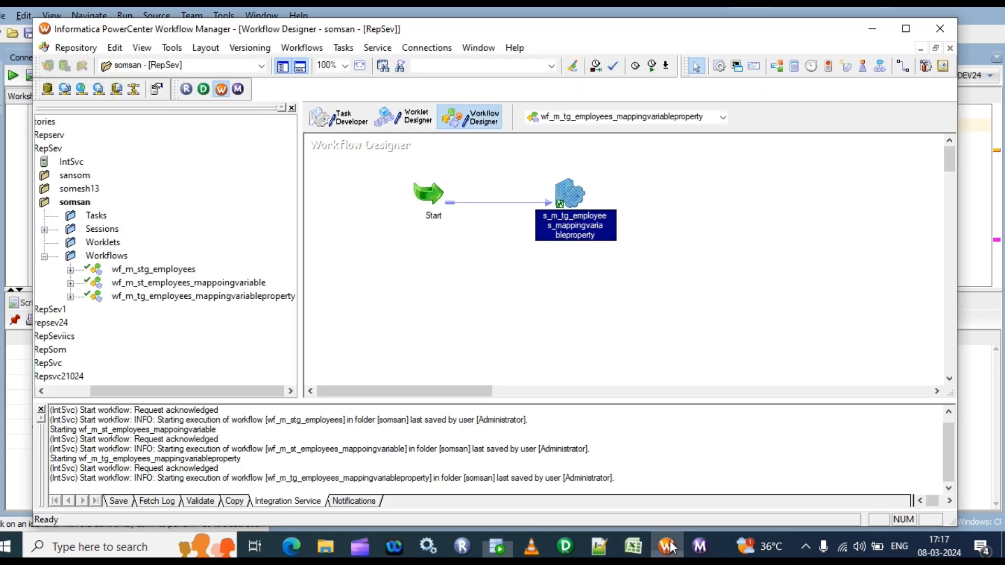
right_click(586, 209)
click(633, 329)
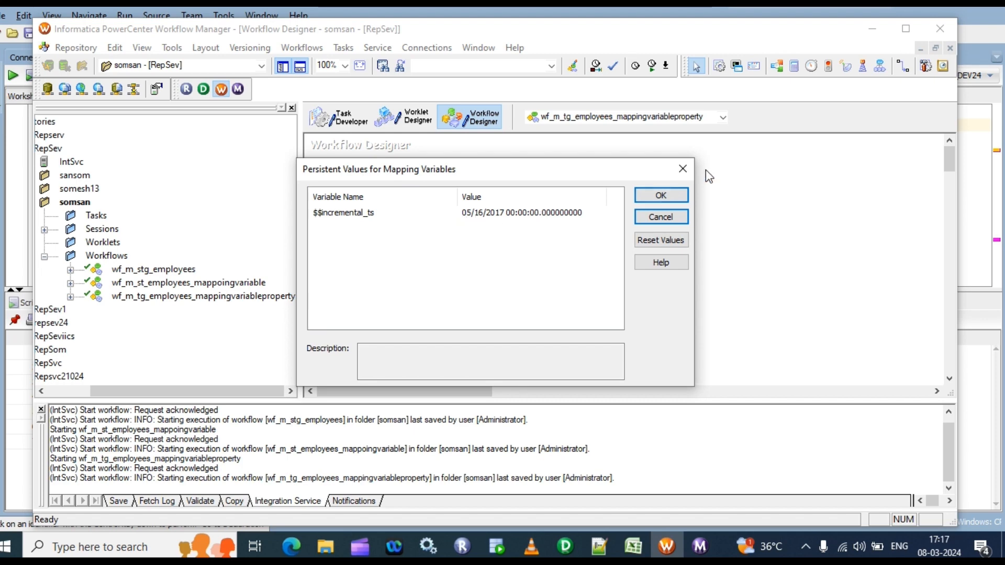
click(664, 198)
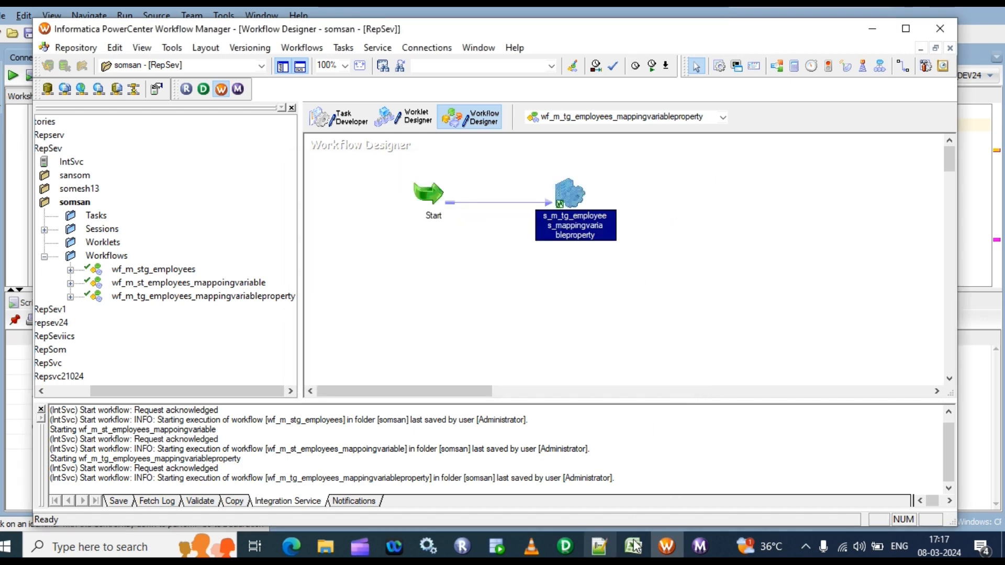
Switch to Workflow Monitor and examine the persisted $$incremental_ts message in the workflow log of wf_m_tg_employees_mappingvariableproperty
click(700, 546)
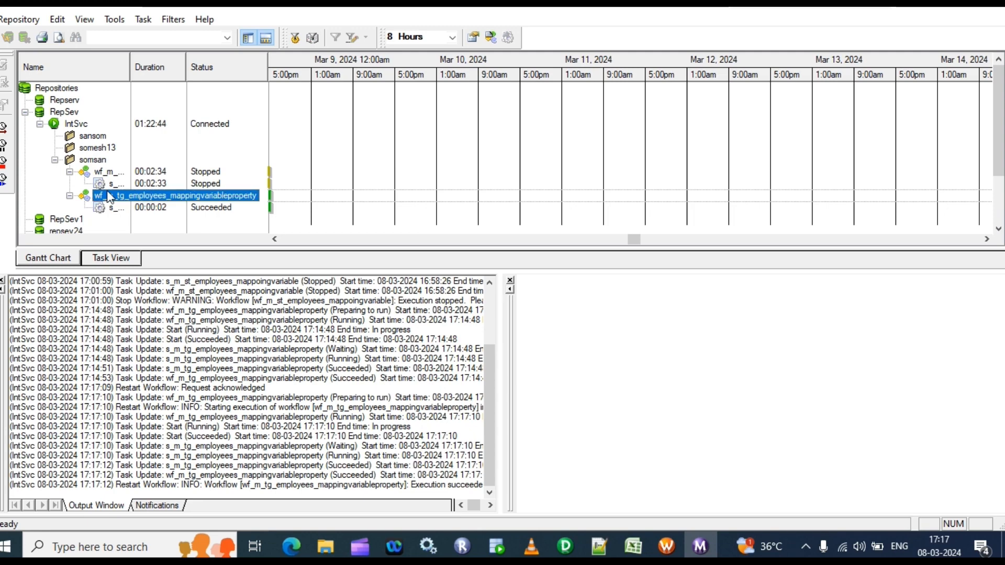
right_click(108, 196)
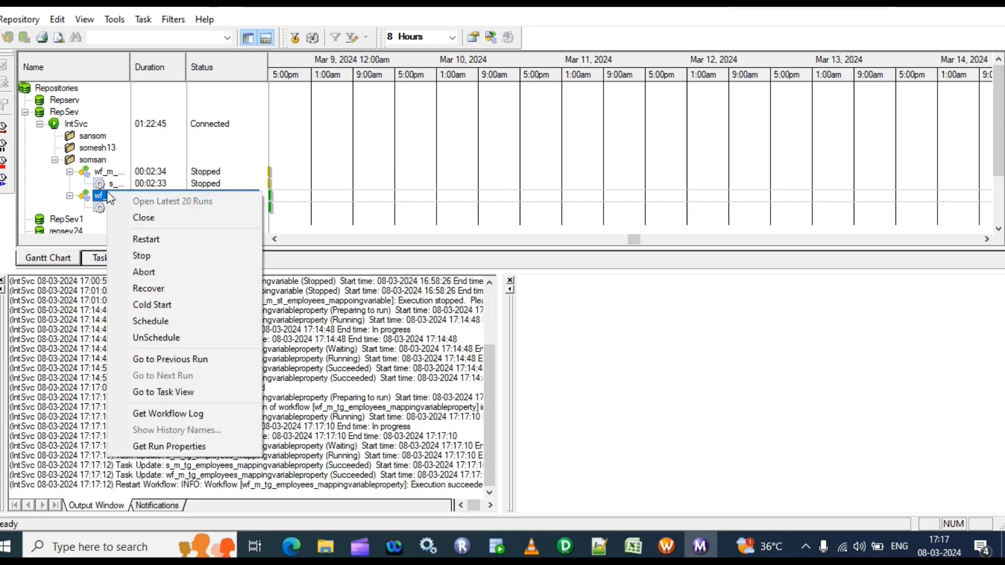
click(181, 415)
click(493, 37)
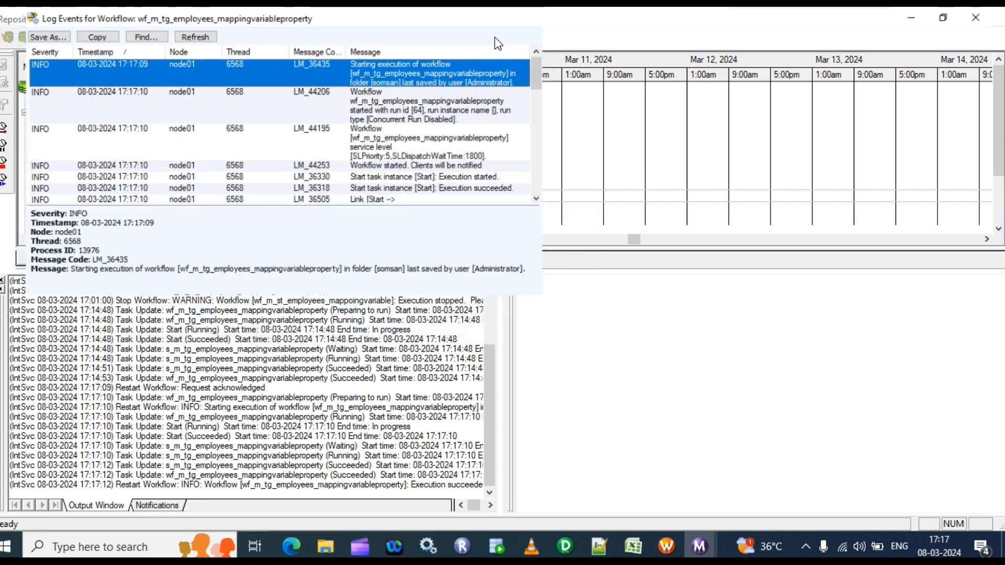
click(812, 300)
click(942, 322)
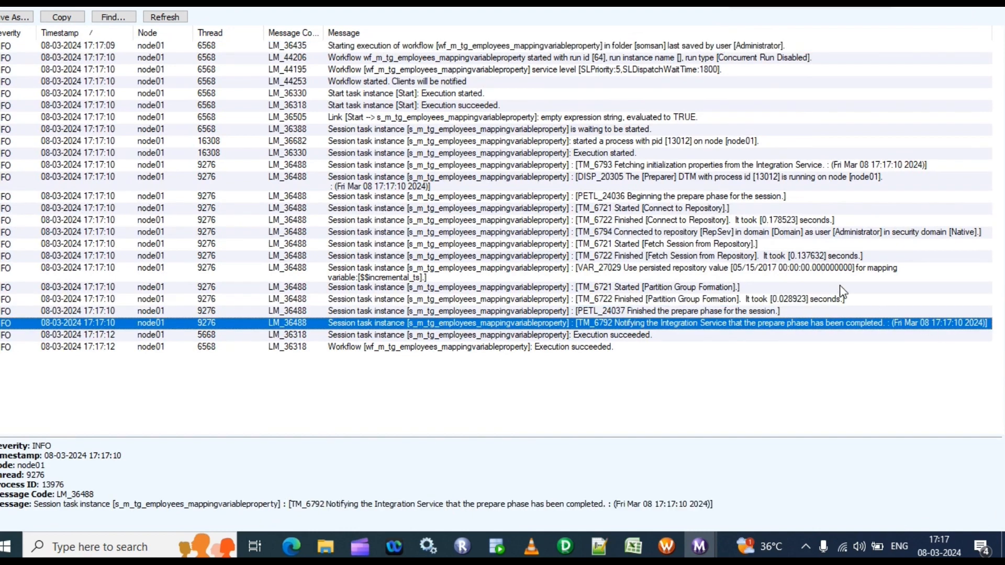
click(757, 274)
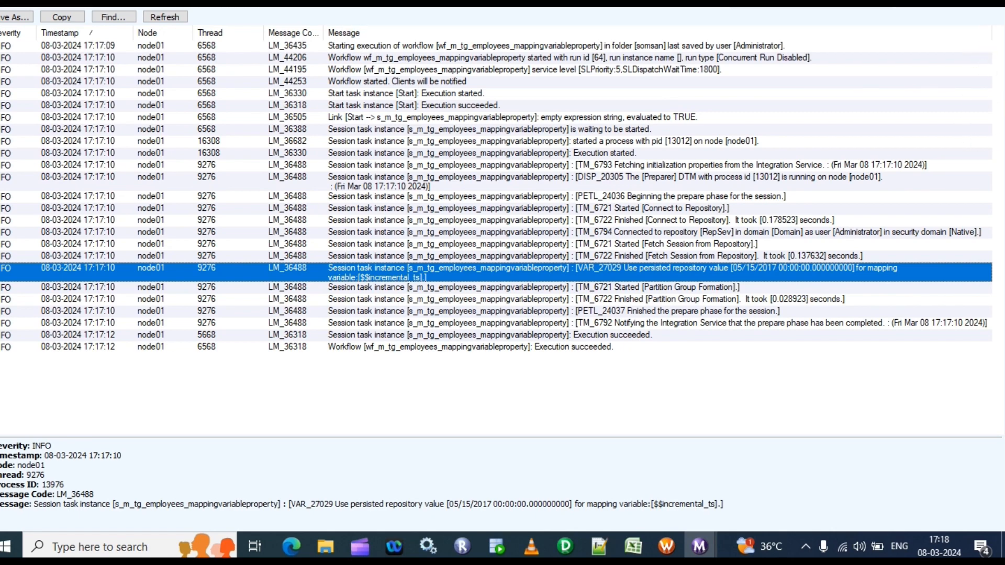
click(992, 4)
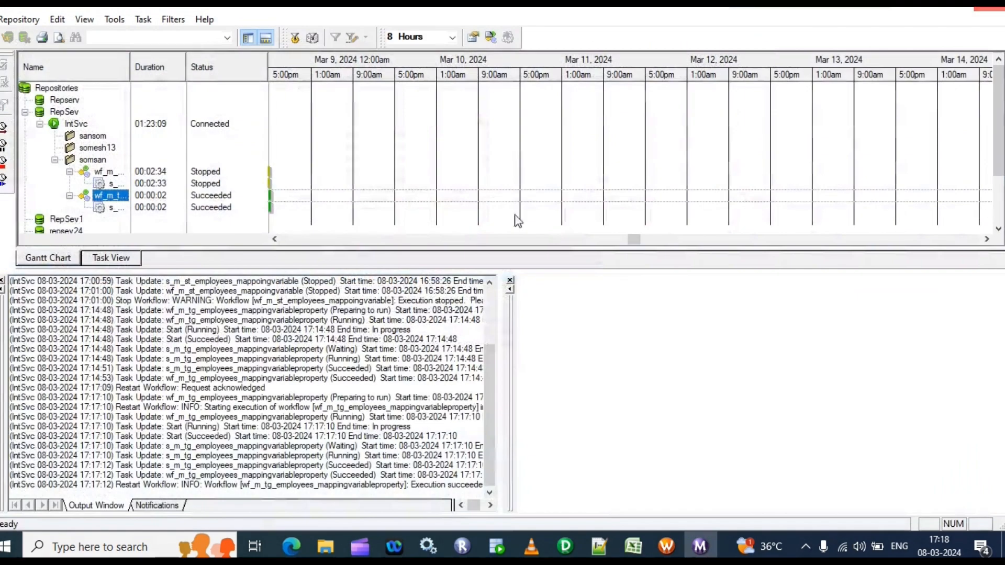
Switch to Notepad++ and copy all THIRD RUN insert statements for SRC_EMPLOYEES together with their COMMIT
click(487, 542)
click(601, 549)
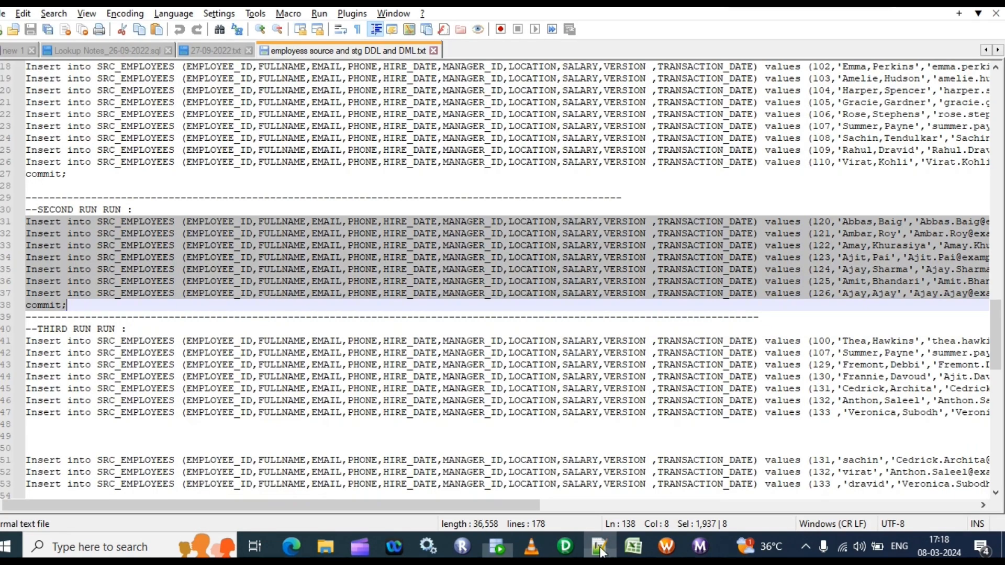
scroll(35, 337, down, 3)
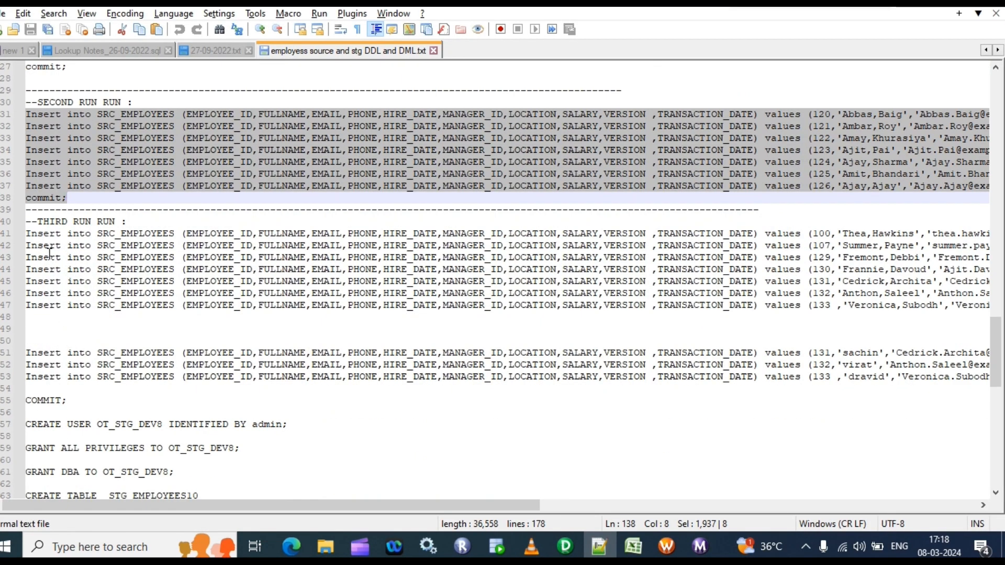
drag(28, 234, 352, 401)
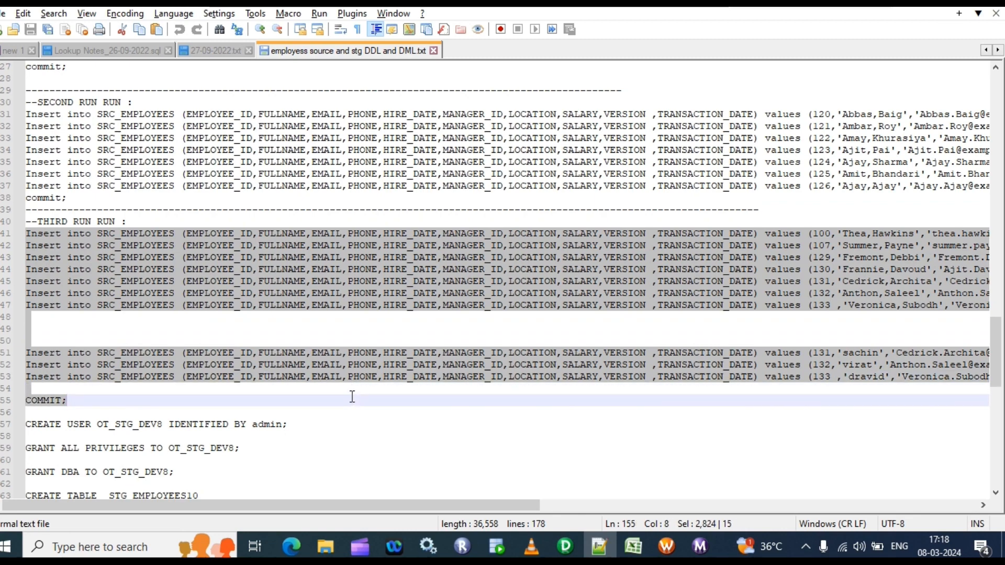
Switch to SQL Developer, replace the second-run inserts in the OT_SRC_DEV24 worksheet with the THIRD RUN statements and run the whole worksheet as a script
click(497, 547)
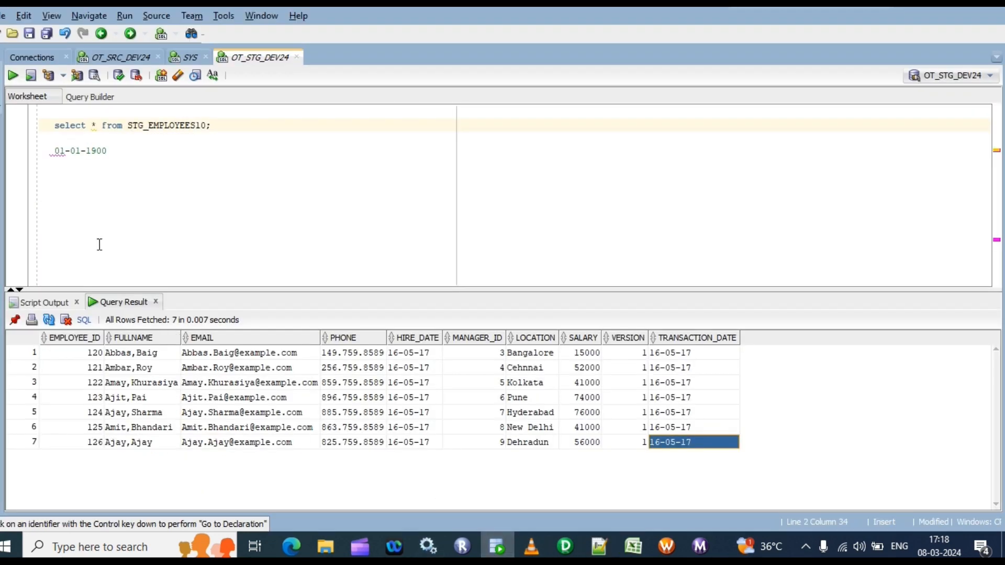
click(121, 57)
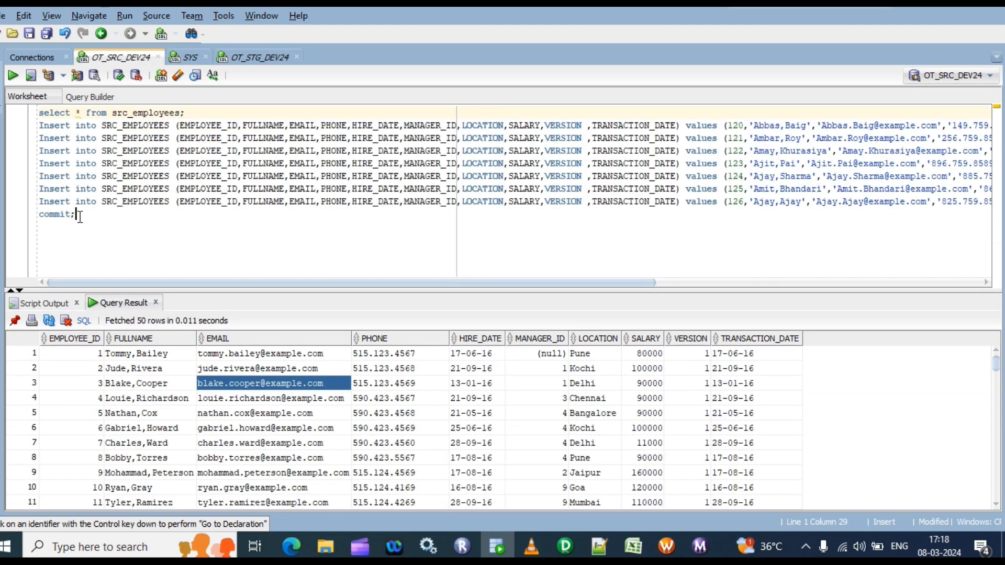
drag(76, 215, 33, 126)
key(ctrl+v)
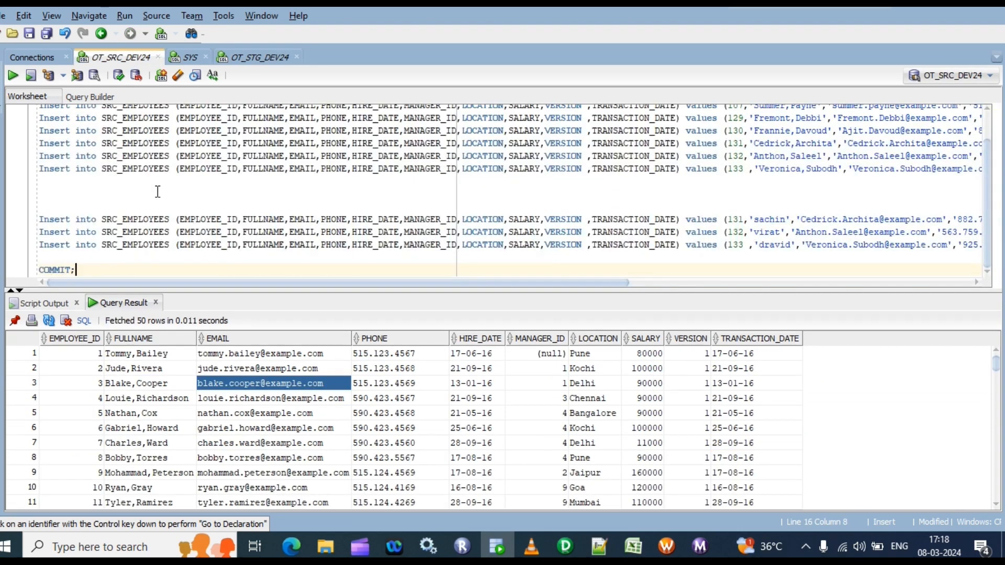
key(ctrl+a)
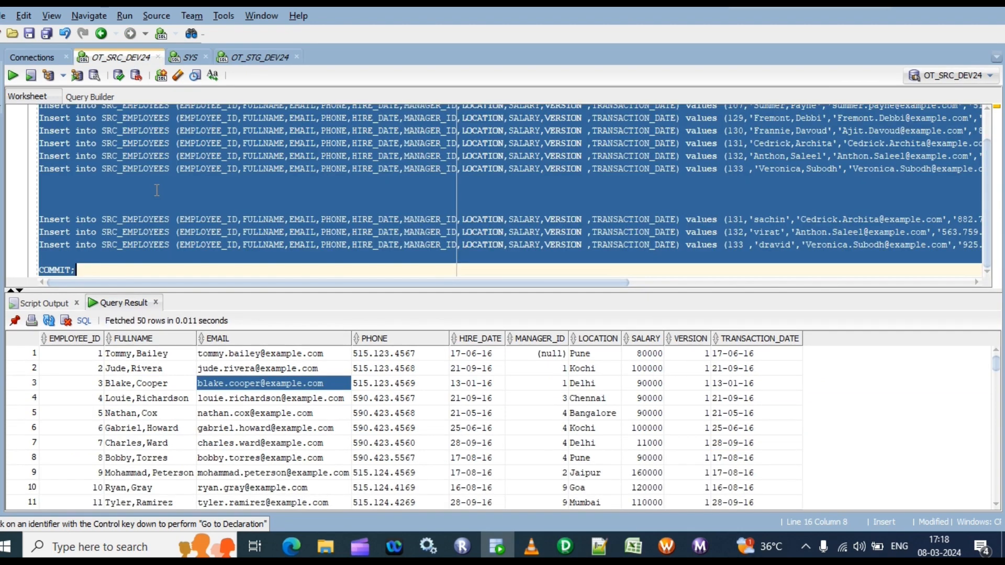
key(F5)
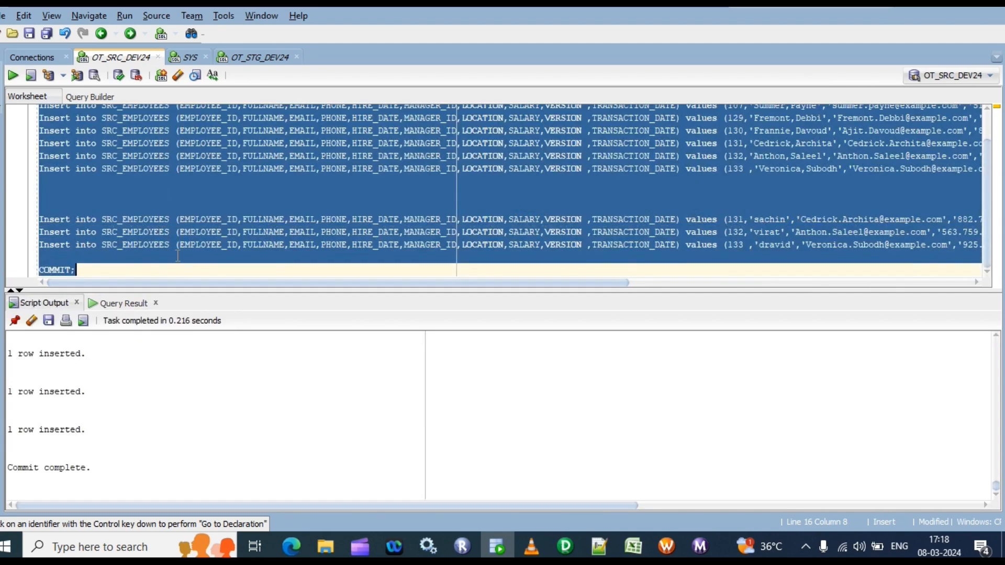
Rerun the src_employees query in the OT_SRC_DEV24 worksheet and count all rows it returns
scroll(177, 242, up, 1)
click(192, 113)
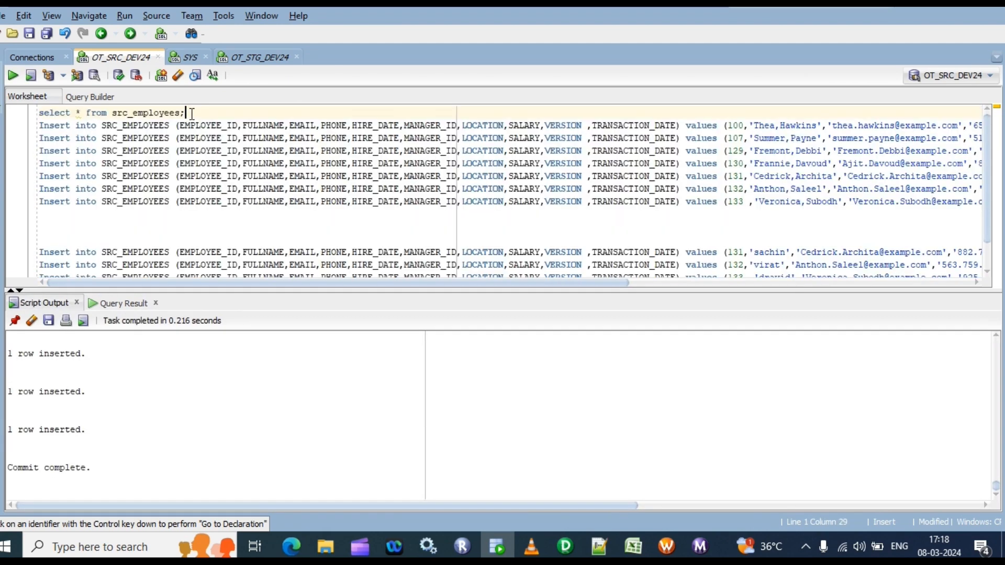
key(ctrl+Return)
click(147, 370)
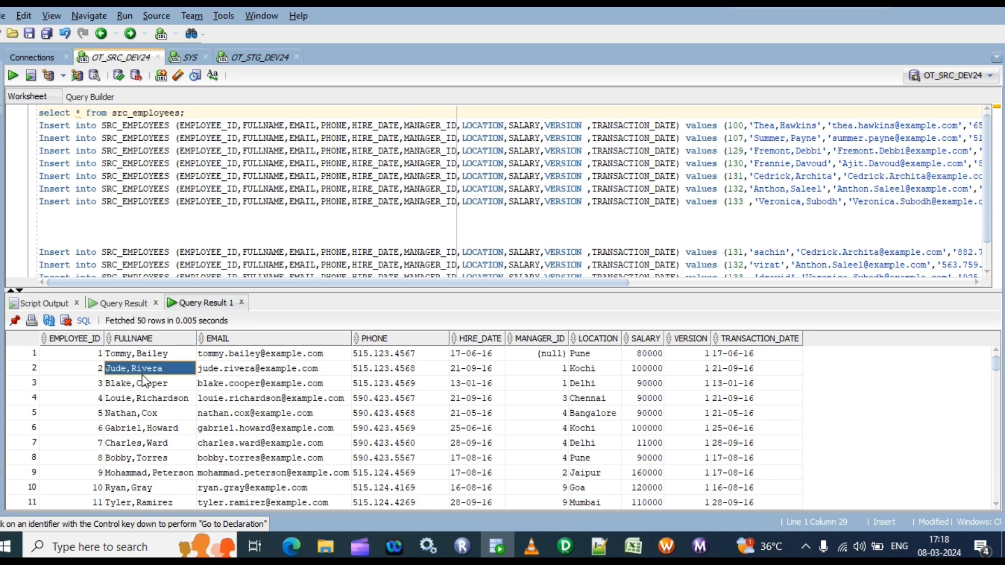
right_click(143, 372)
click(187, 428)
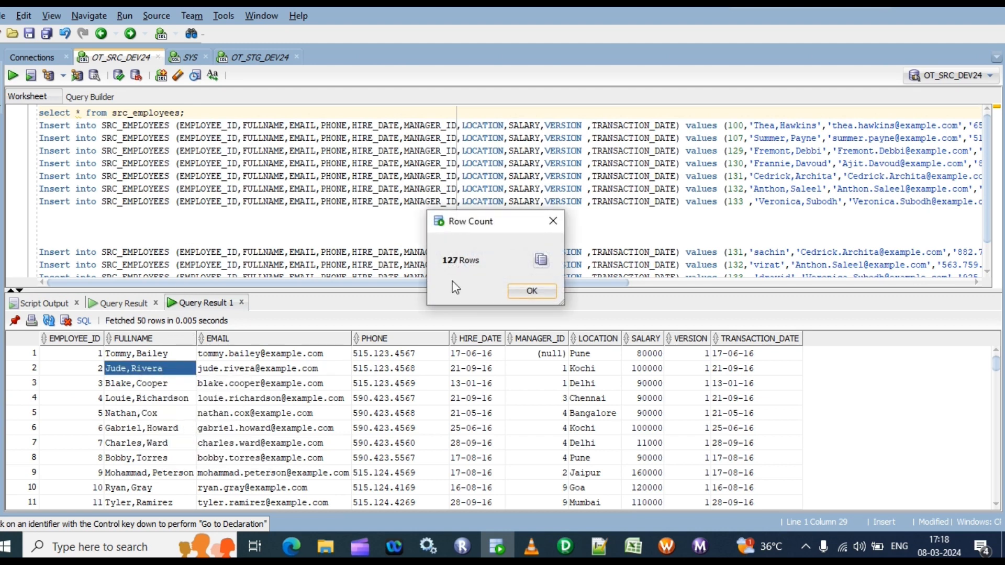
click(532, 293)
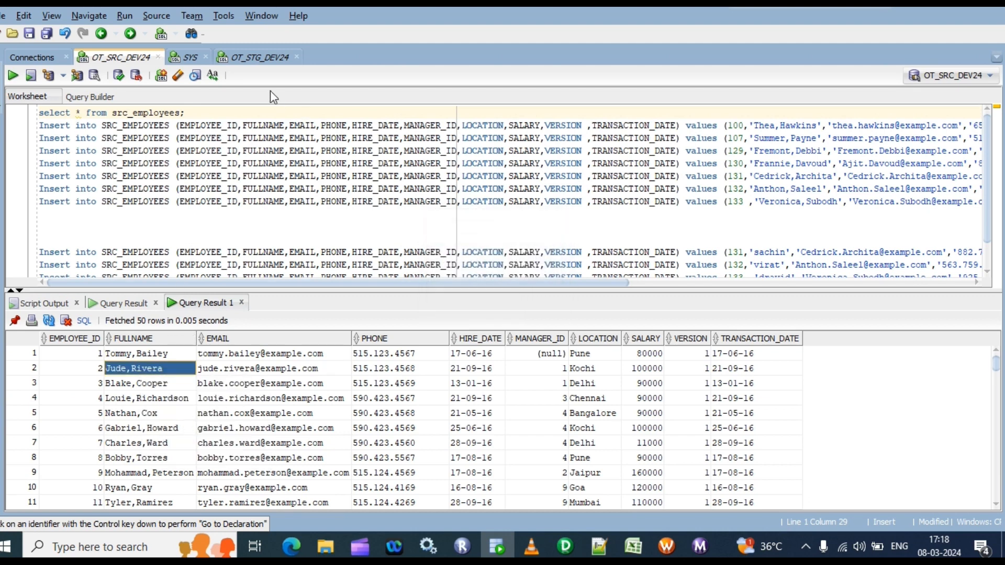
Rerun the STG_EMPLOYEES10 query in the OT_STG_DEV24 worksheet to check the staged rows before the third run
click(262, 57)
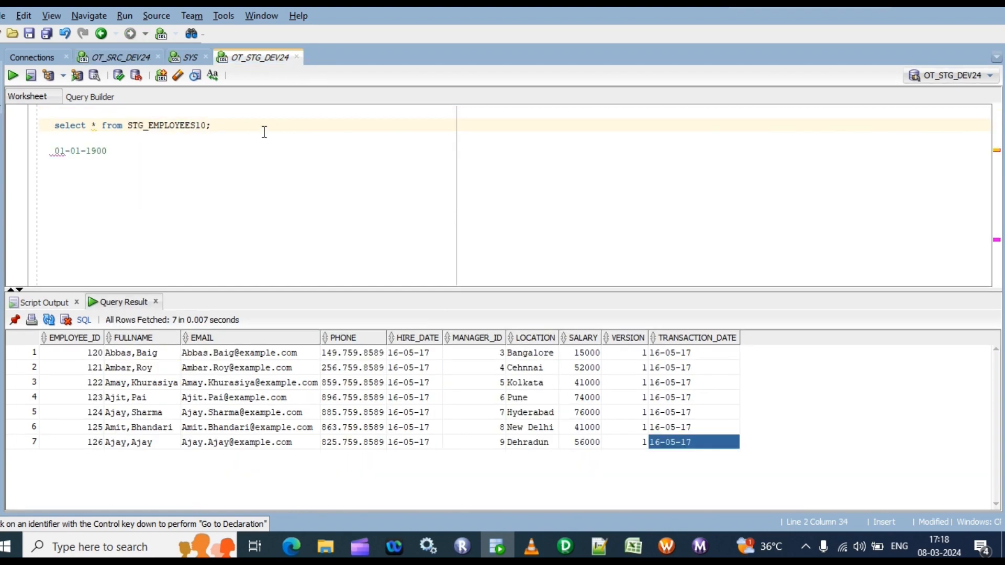
key(ctrl+Return)
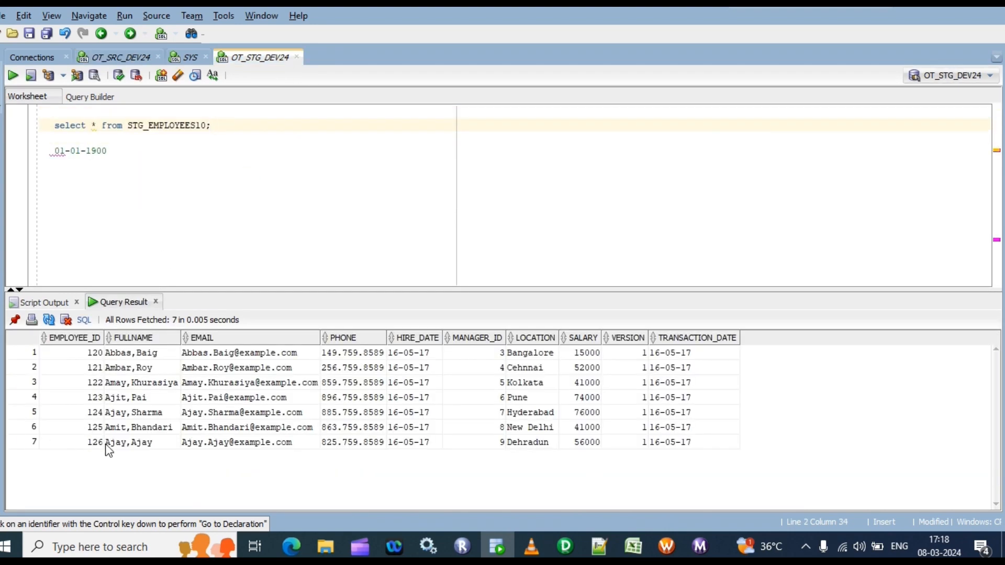
click(116, 449)
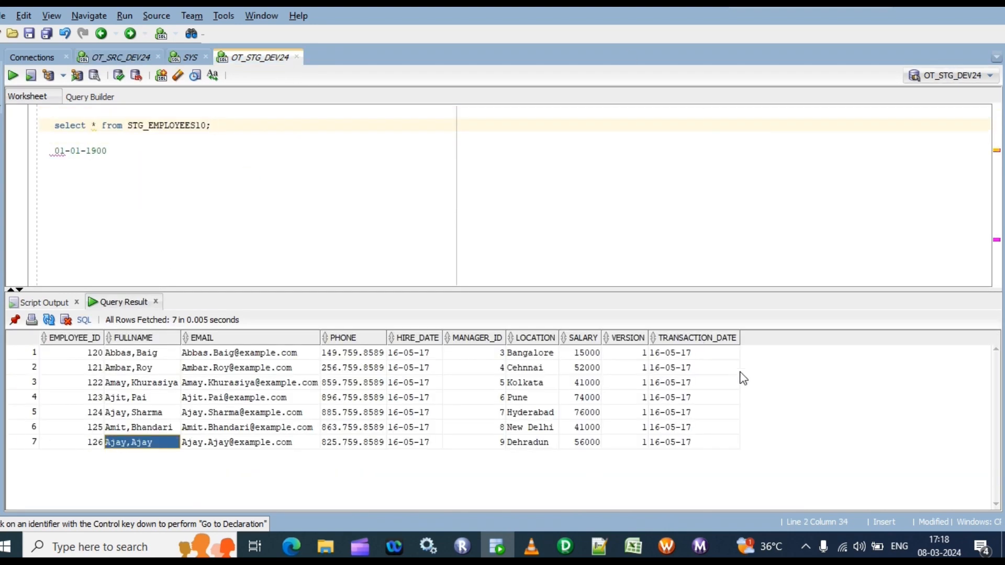
Switch to Workflow Monitor and restart wf_m_tg_employees_mappingvariableproperty for the third run
click(700, 546)
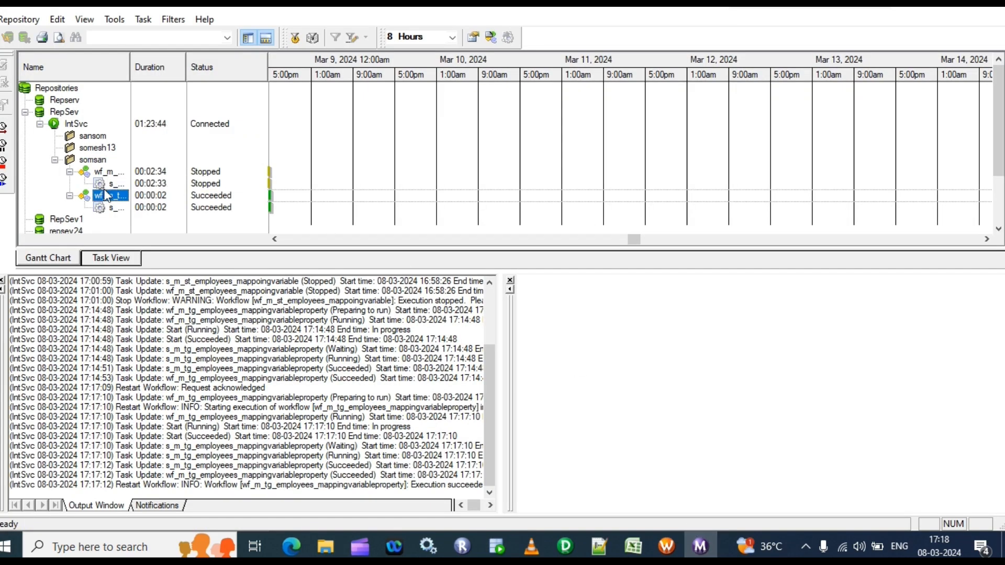
right_click(105, 197)
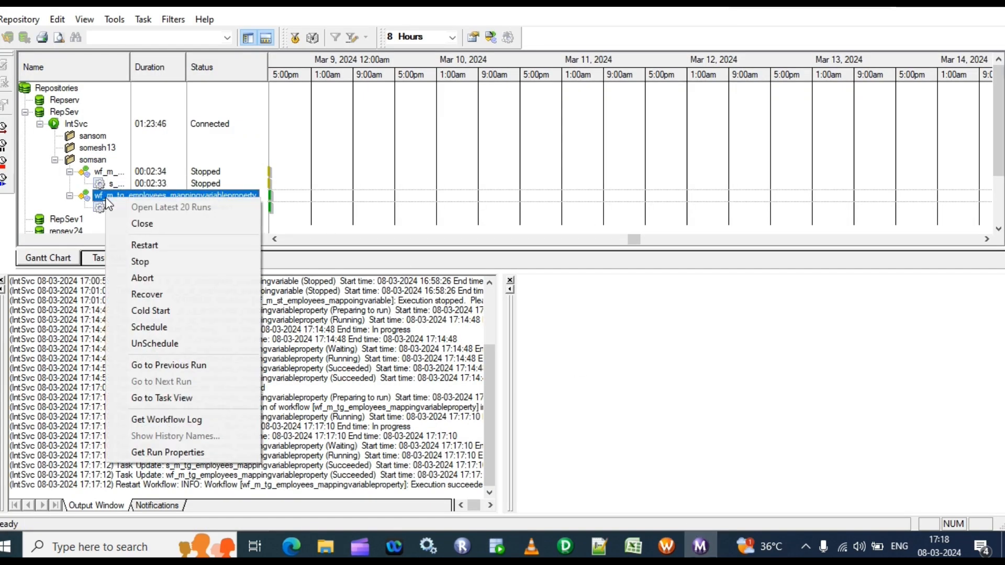
click(146, 244)
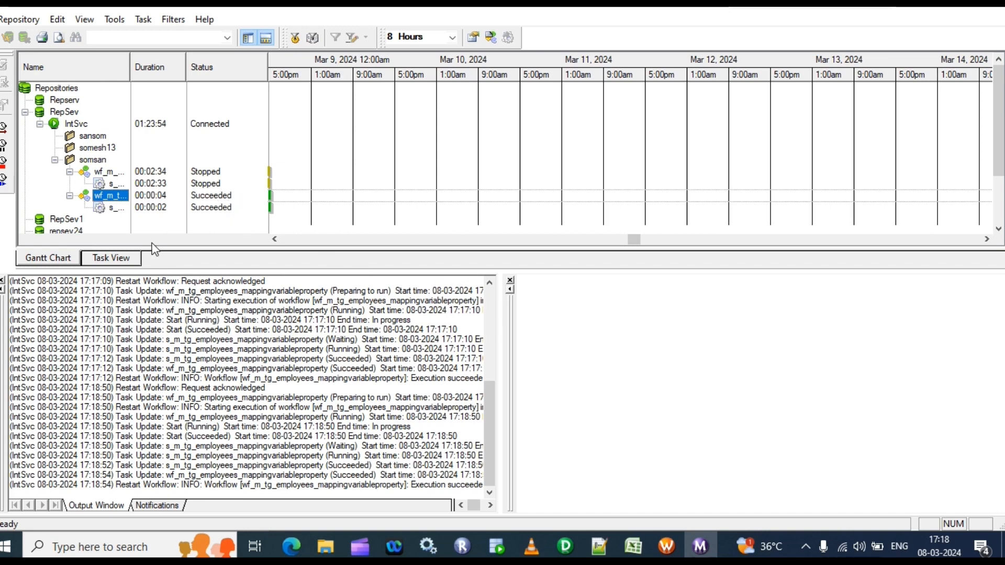
Examine the persisted $$incremental_ts message in the third run's workflow log, and close the log
right_click(113, 196)
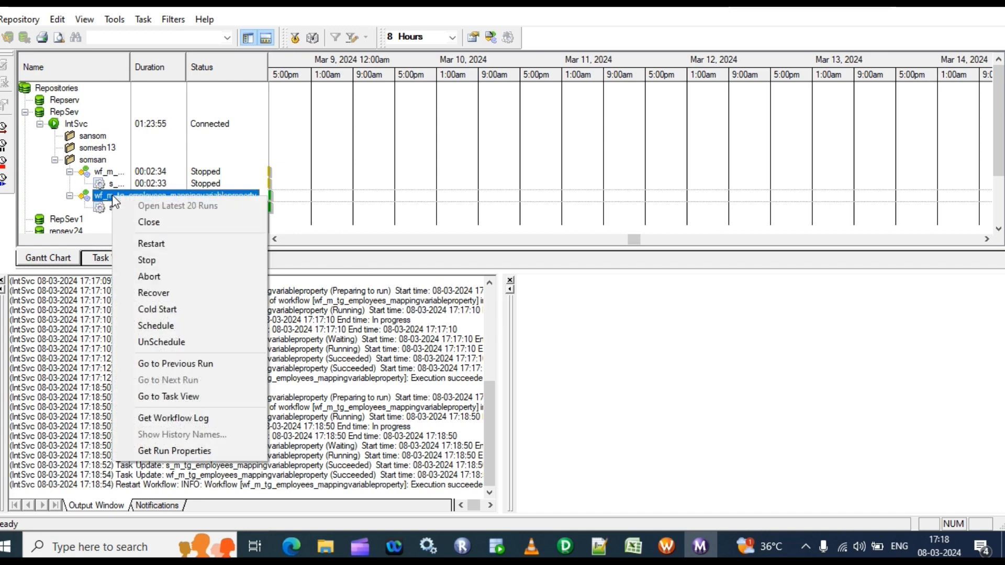
click(174, 417)
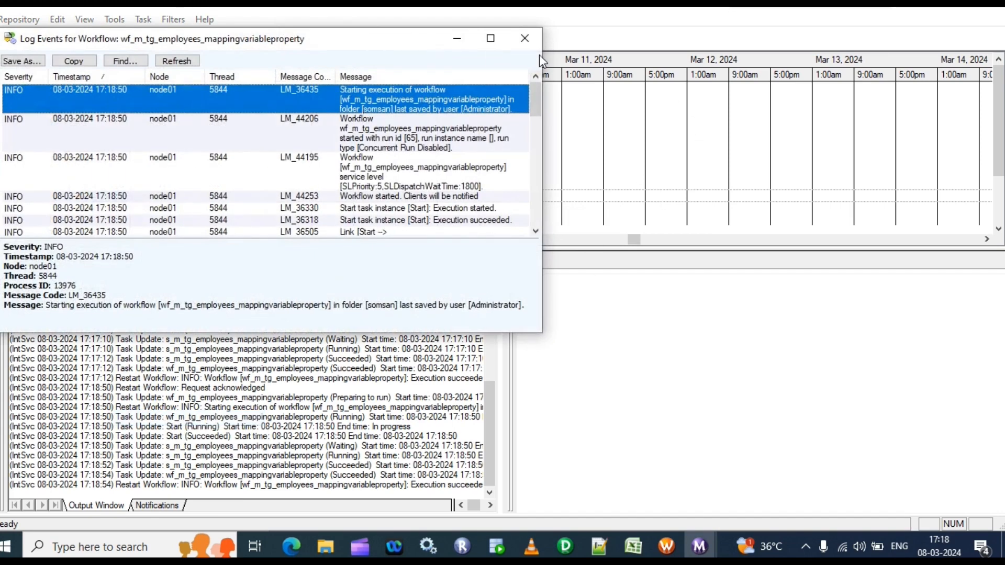
click(491, 38)
click(744, 268)
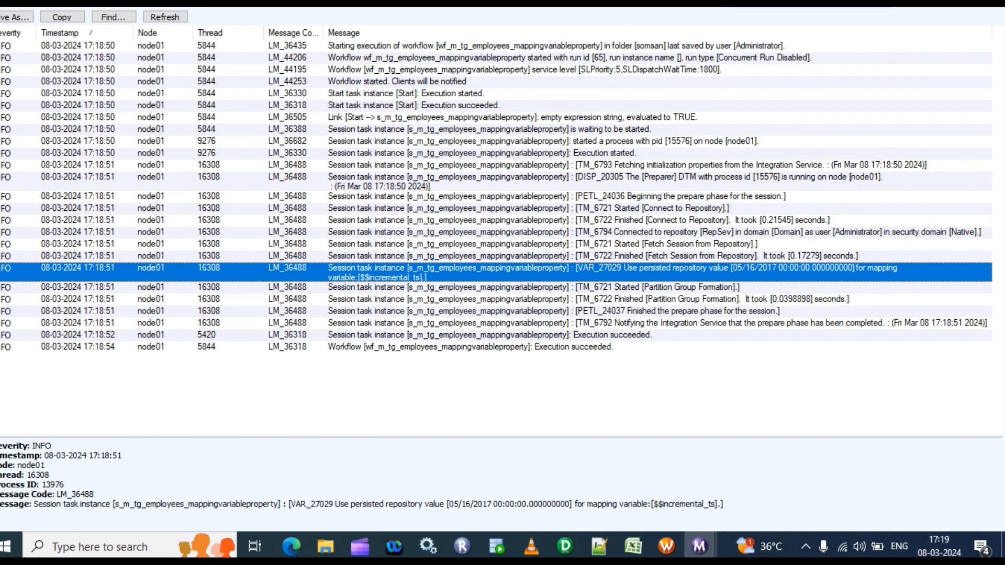
click(923, 4)
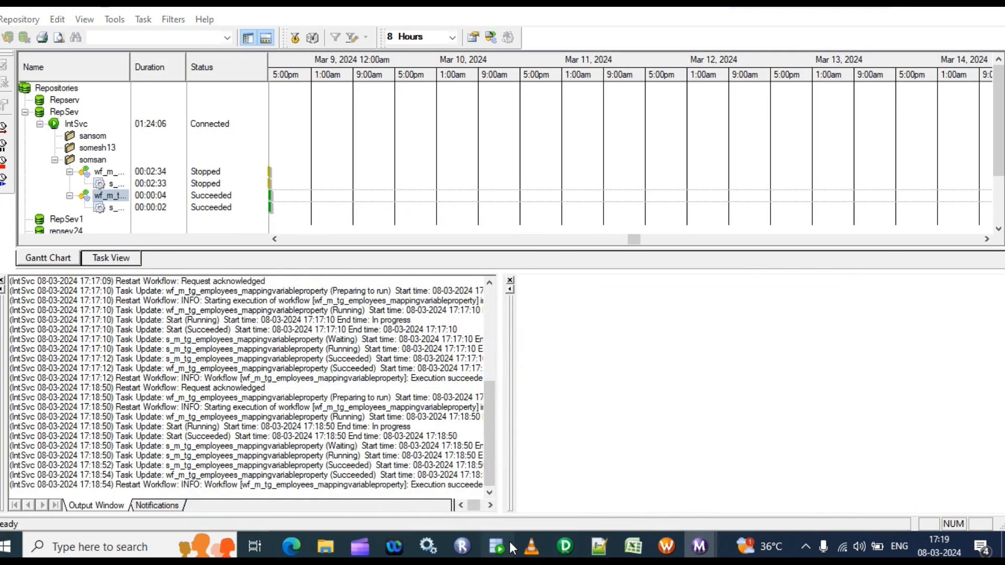
Switch to SQL Developer, rerun the STG_EMPLOYEES10 query and examine the loaded rows and their TRANSACTION_DATE values
click(497, 547)
click(249, 123)
key(ctrl+Return)
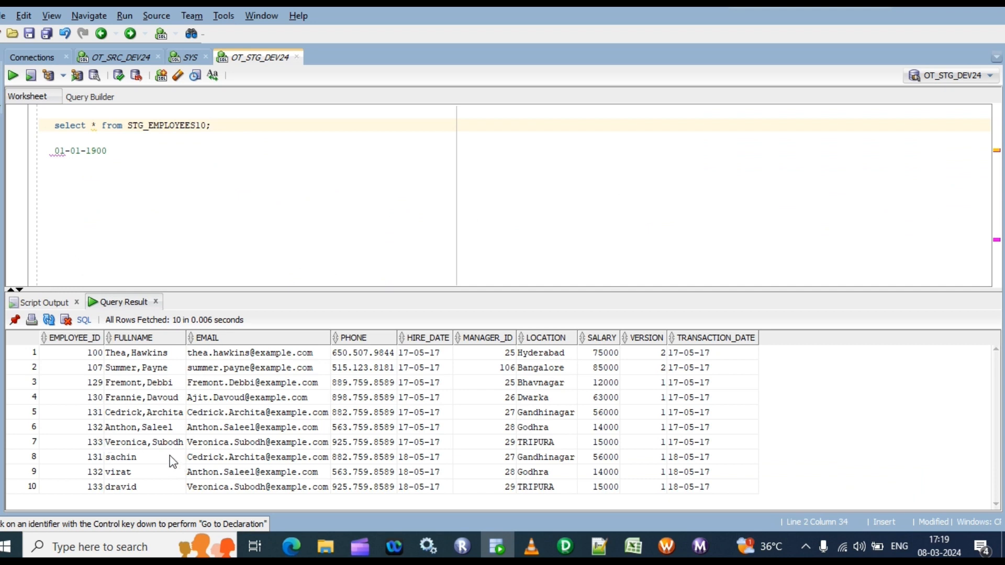
click(127, 355)
click(157, 386)
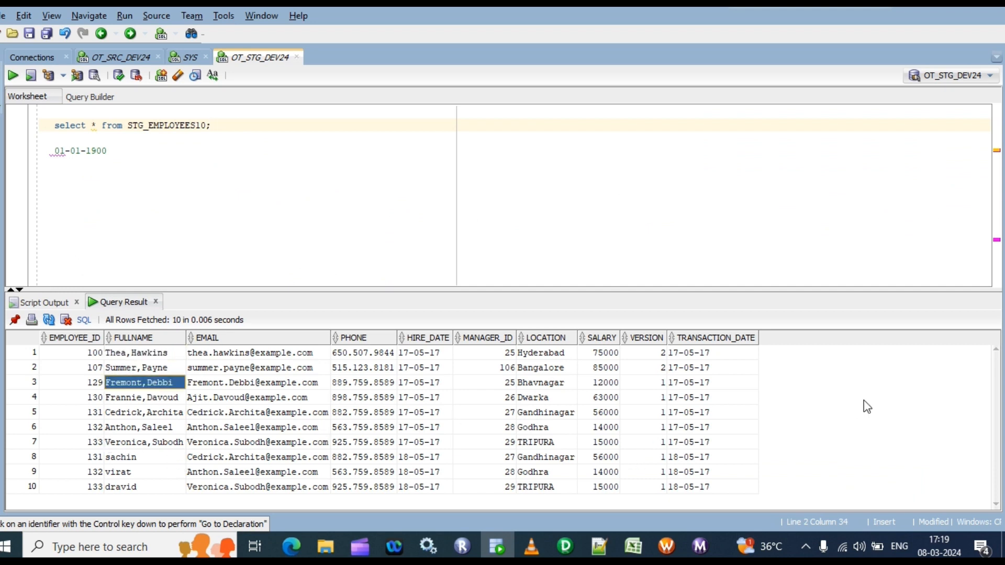
click(230, 366)
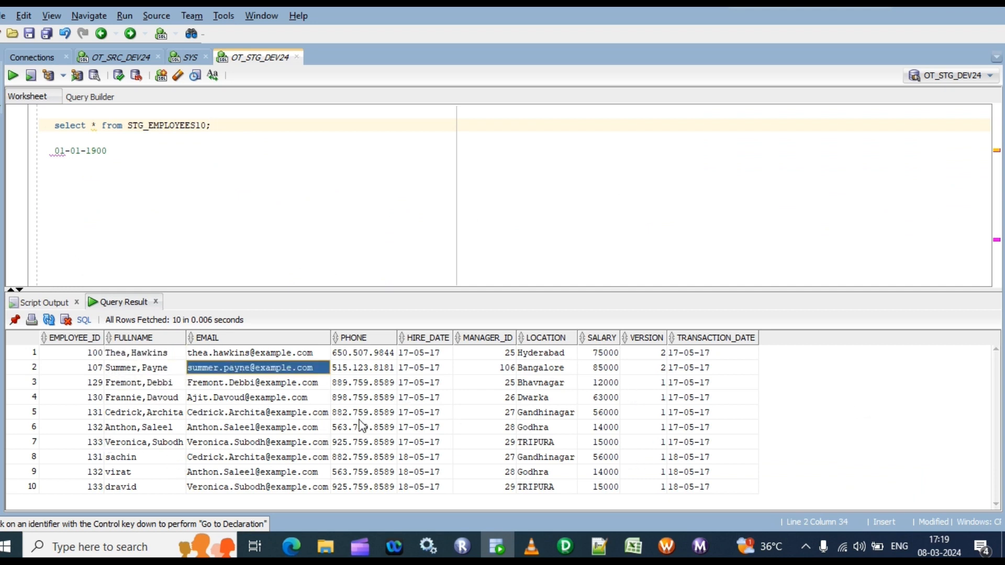
click(675, 490)
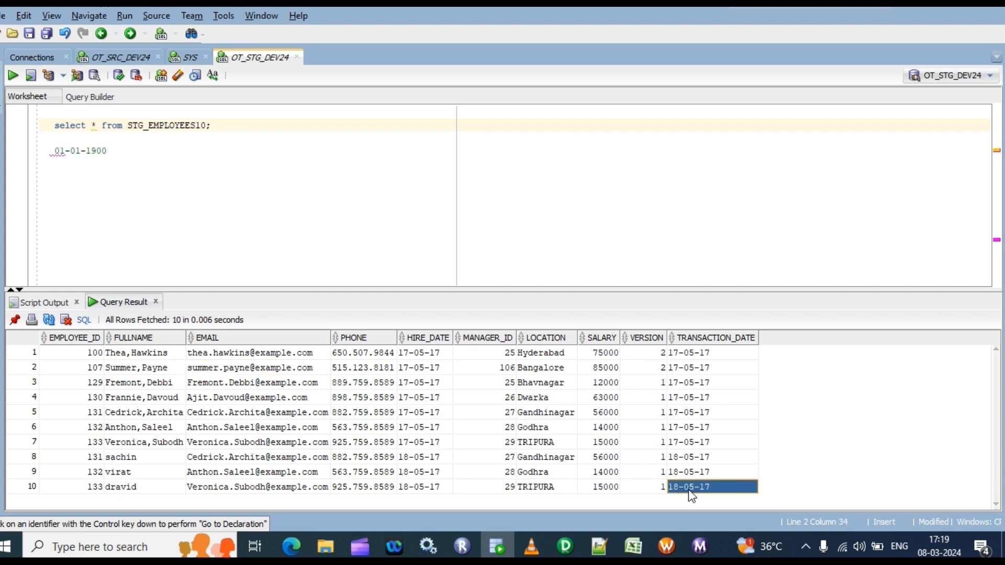
Switch to Workflow Manager and check the session's persistent value of $$incremental_ts after the third run
click(666, 546)
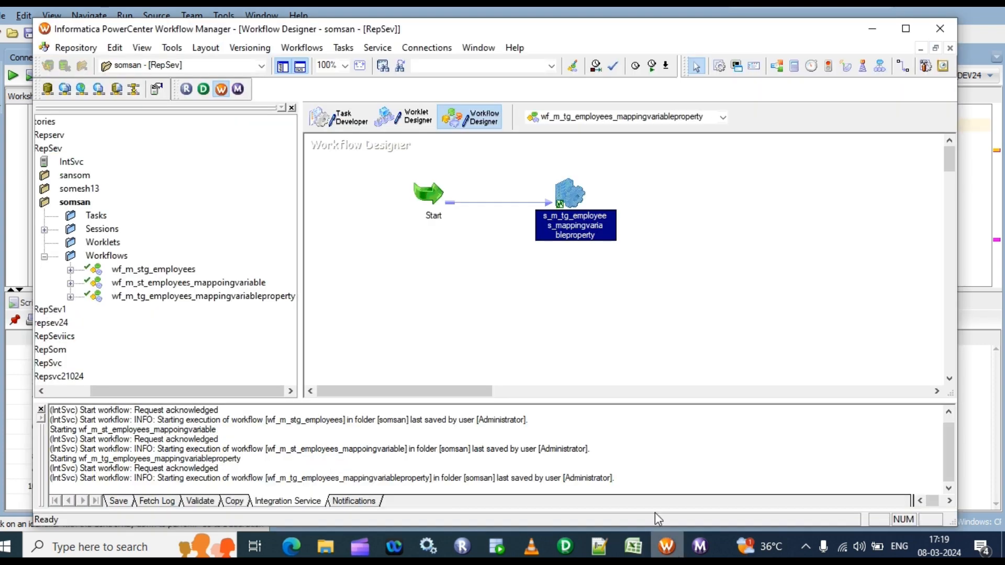
right_click(577, 205)
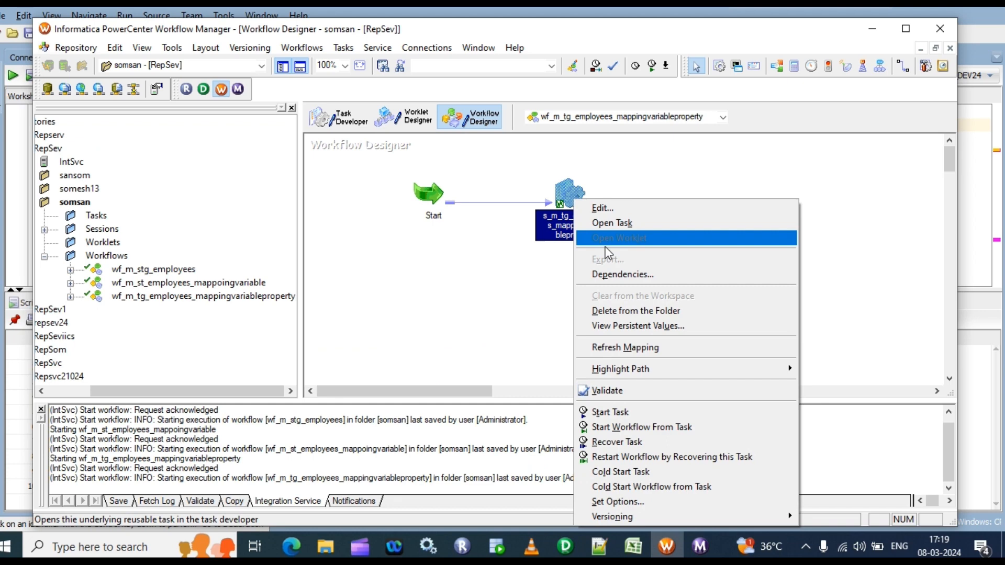
click(622, 333)
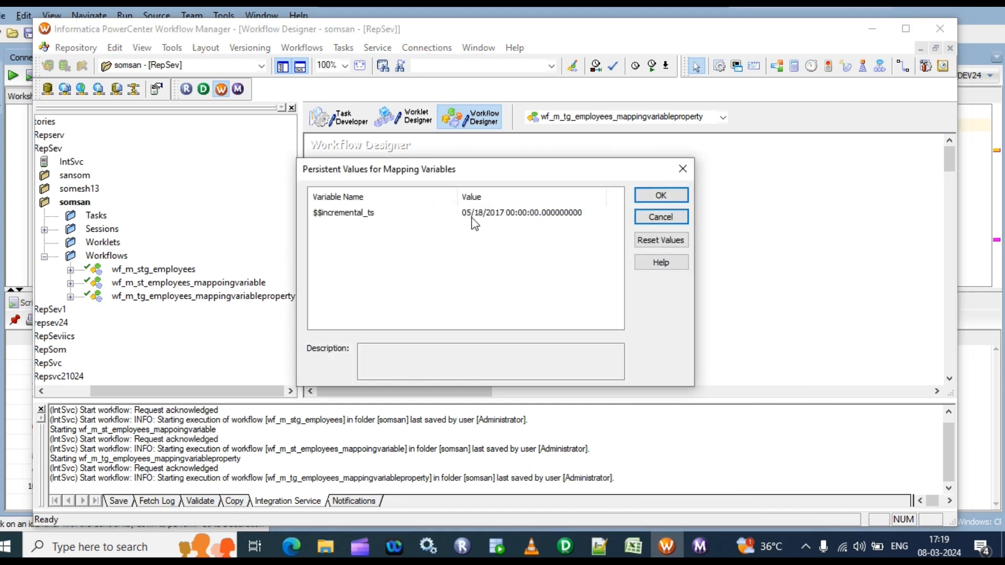
click(667, 195)
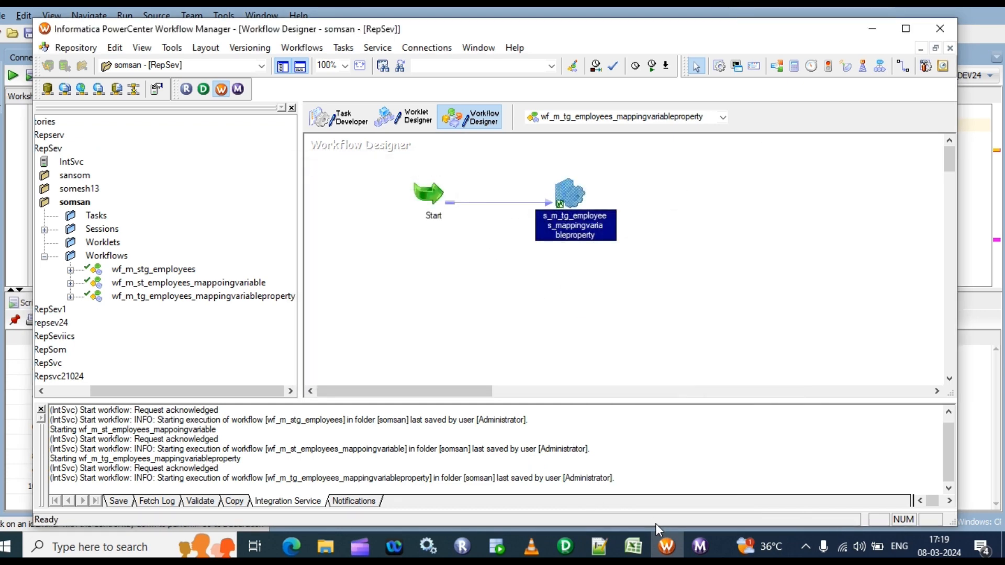
click(667, 547)
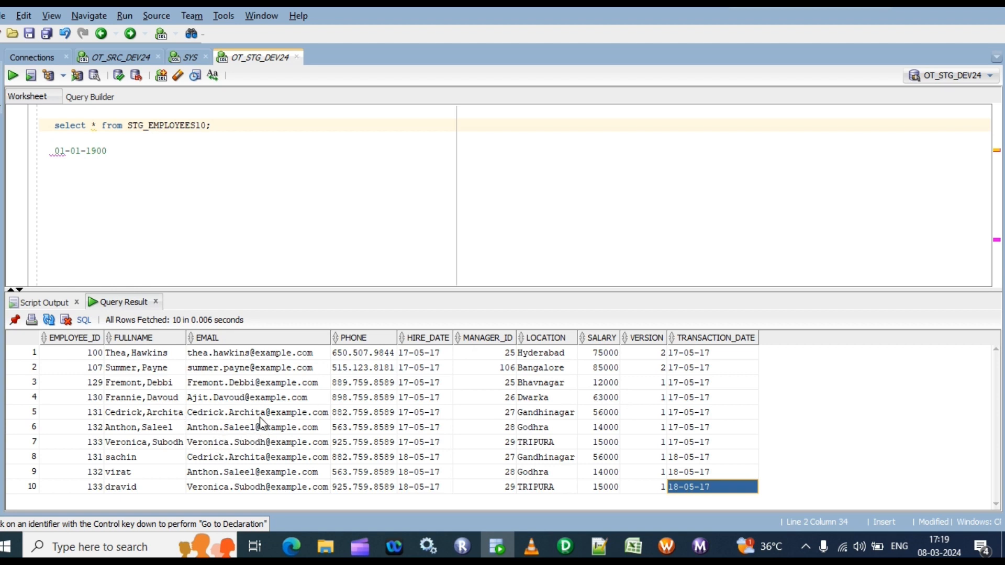
click(205, 399)
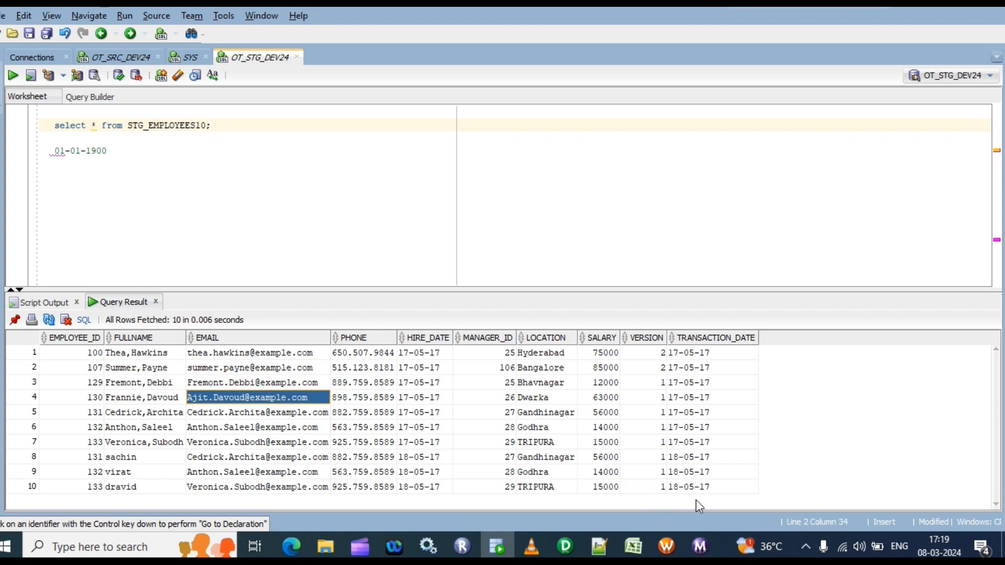
click(667, 547)
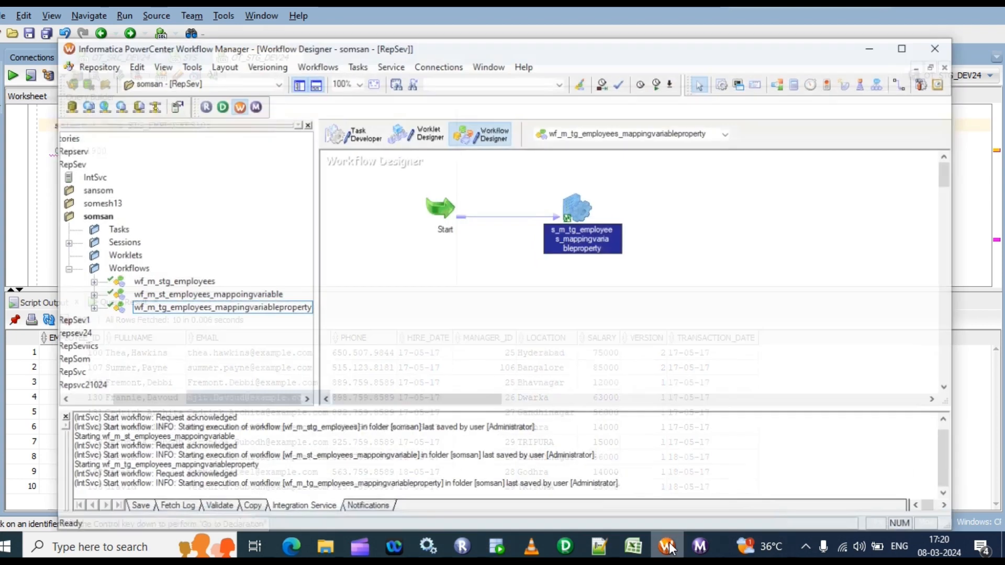
right_click(567, 200)
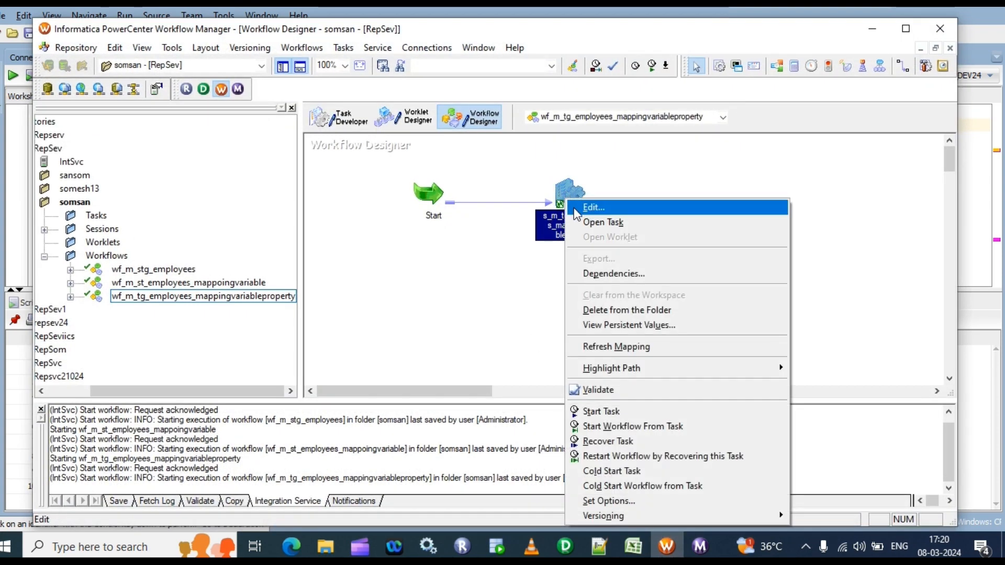
Switch to SQL Developer, count the src_employees result rows again and return to the STG_EMPLOYEES10 result
click(504, 541)
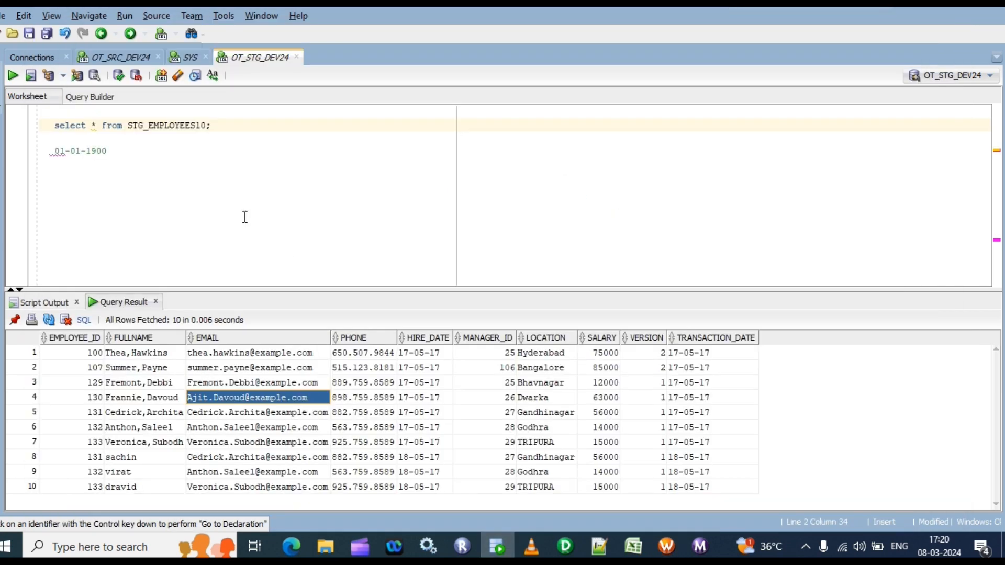
click(114, 58)
right_click(281, 375)
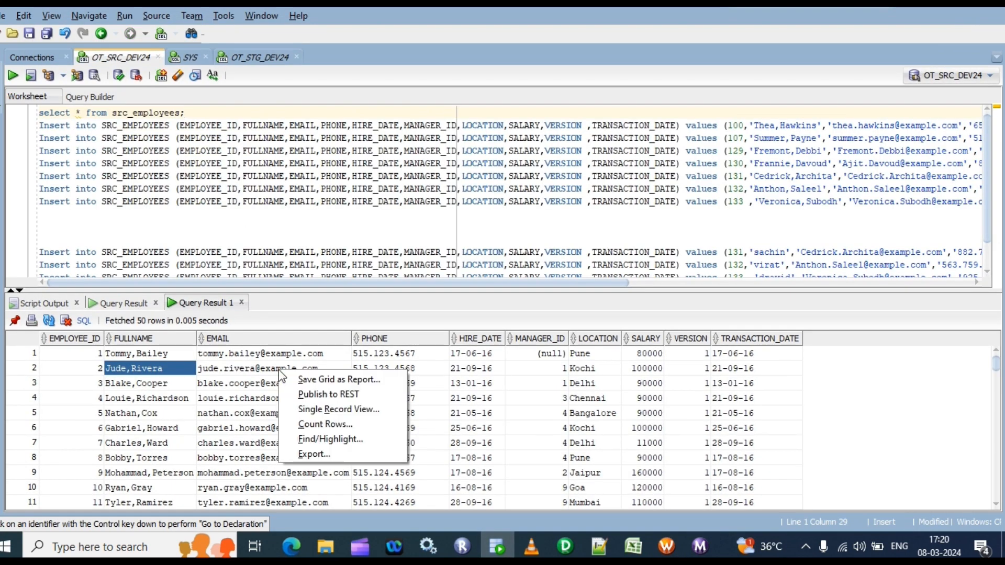
click(327, 423)
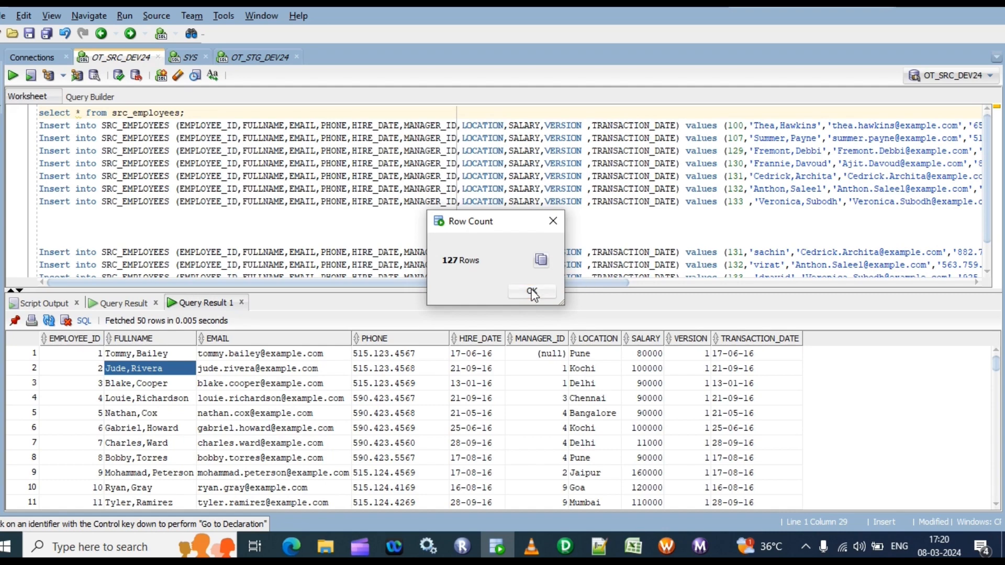
click(532, 293)
click(260, 57)
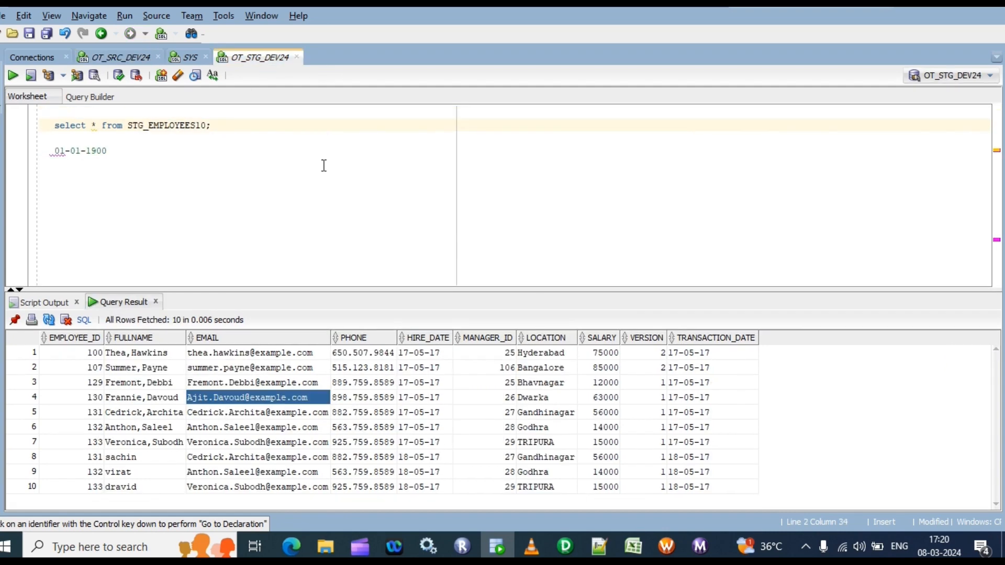
Switch to Workflow Manager, reset the s_m_tg_employees_mappingvariableproperty session's persistent value of $$incremental_ts, and try to save the folder
click(667, 546)
right_click(557, 198)
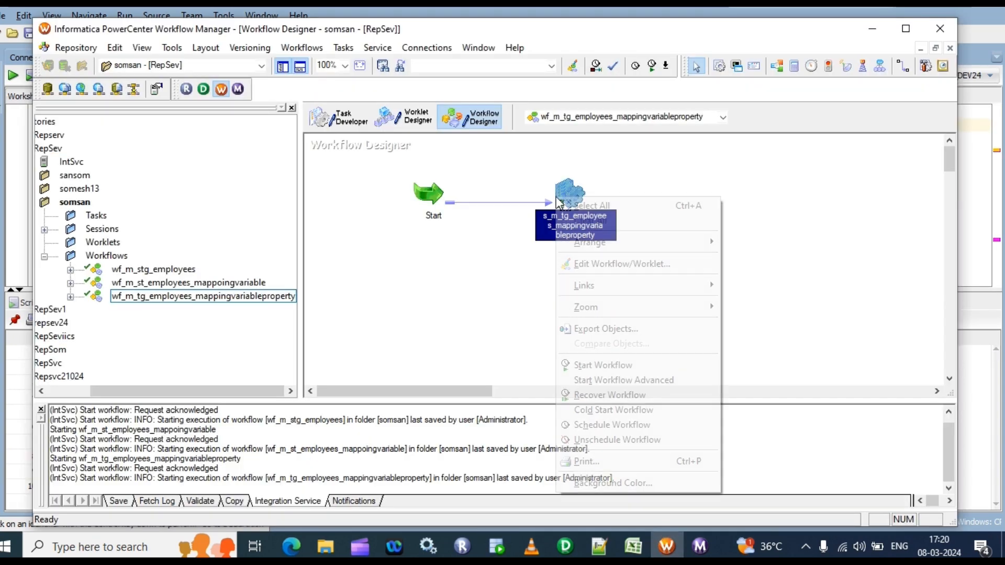
click(765, 266)
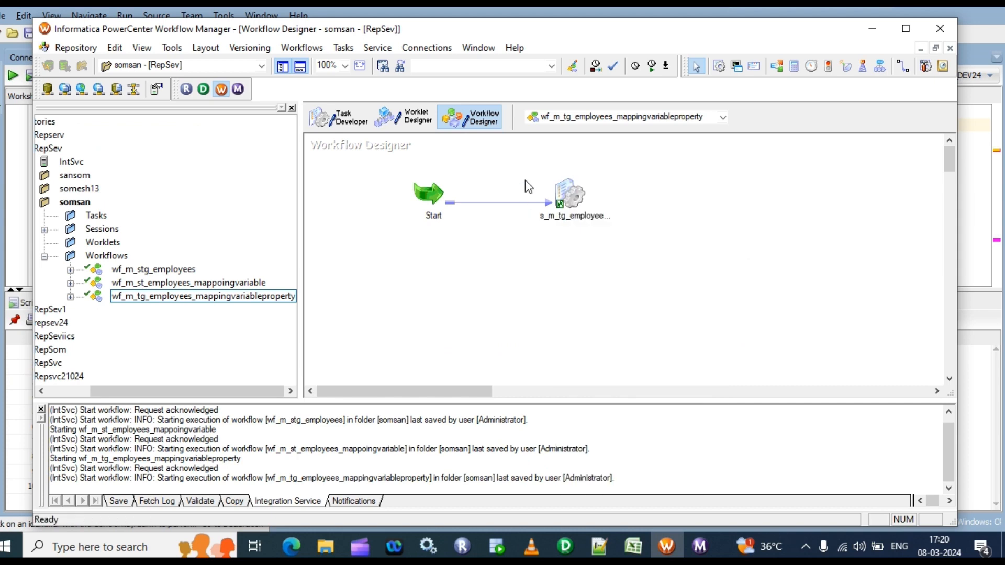
click(566, 202)
right_click(566, 202)
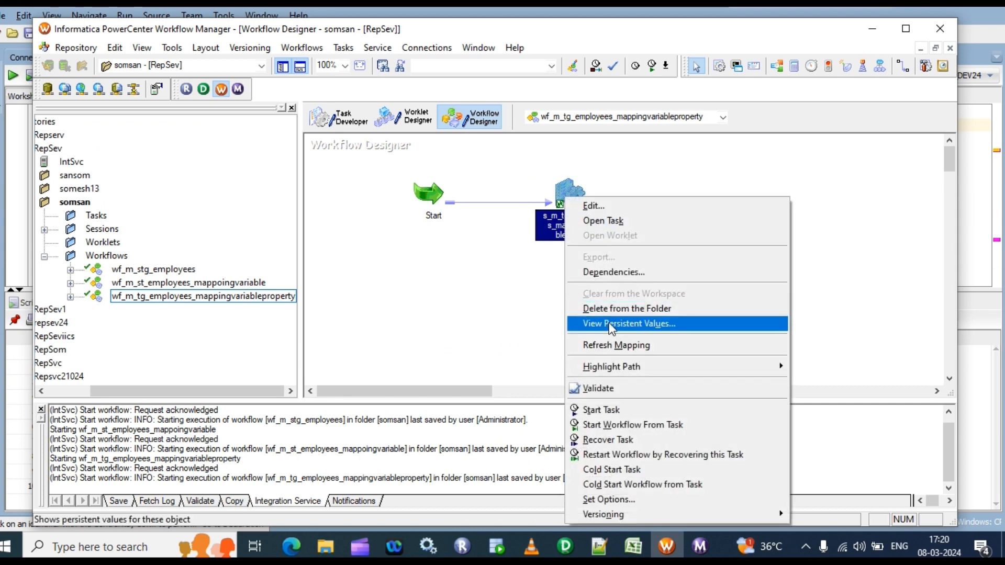
click(612, 323)
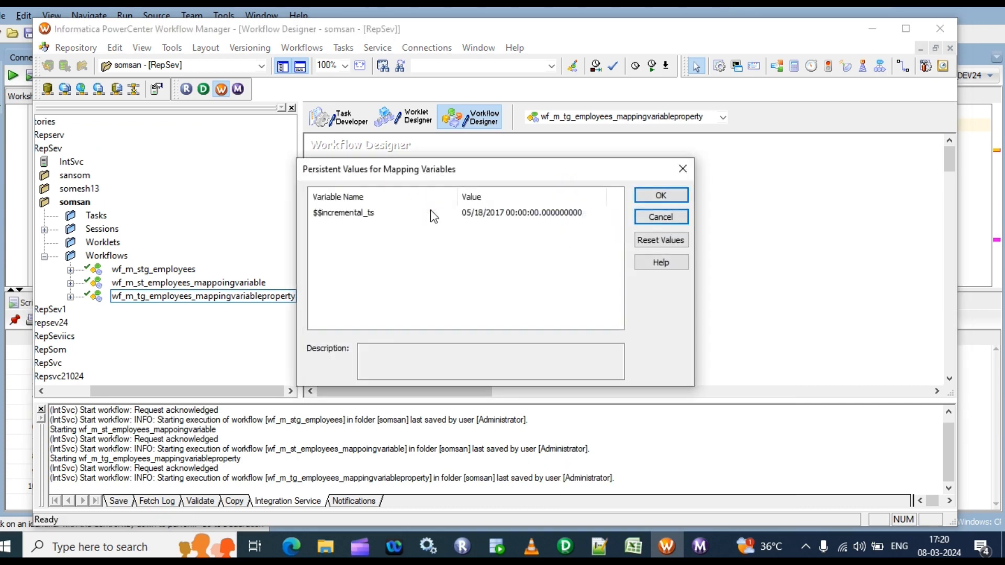
click(650, 243)
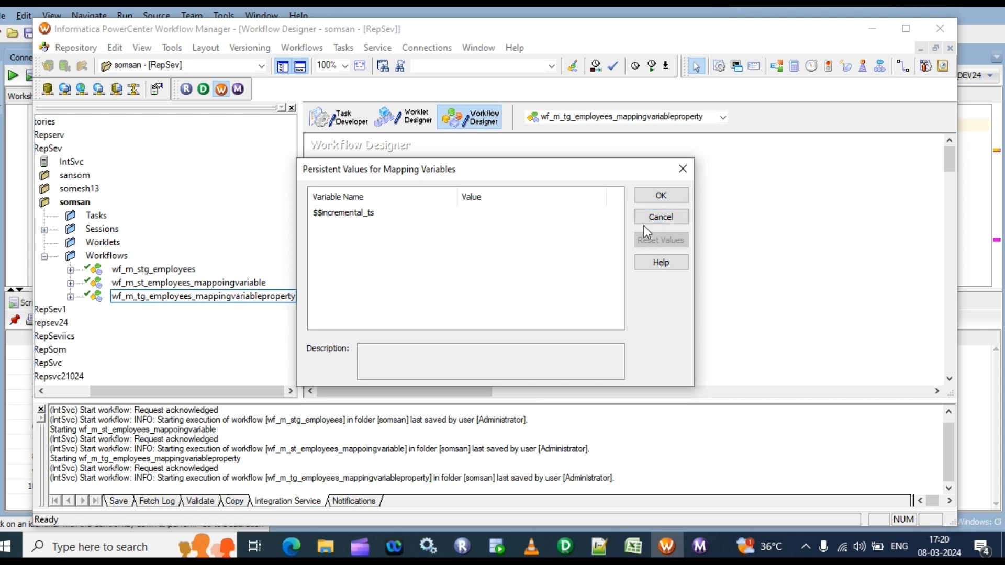
click(673, 199)
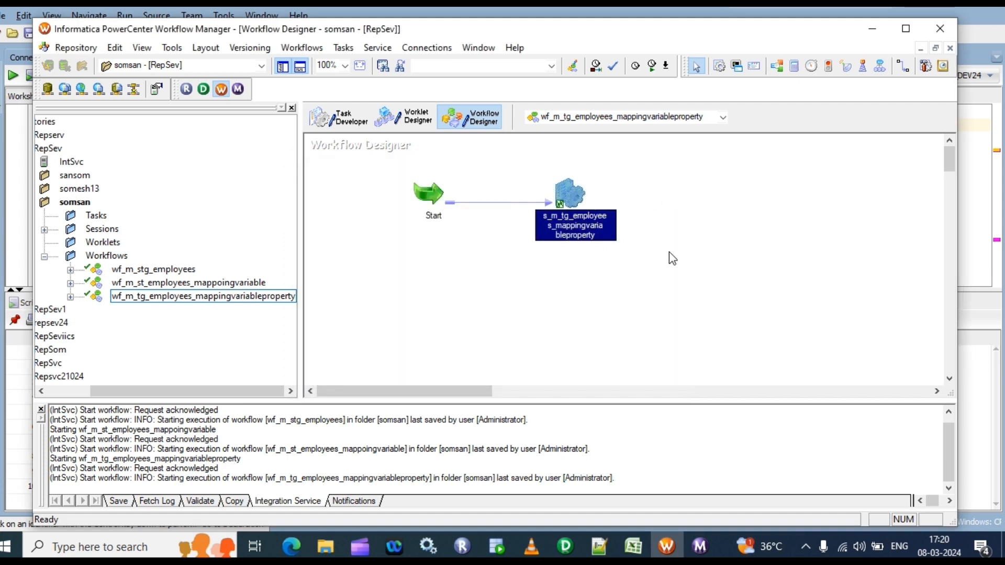
key(ctrl+s)
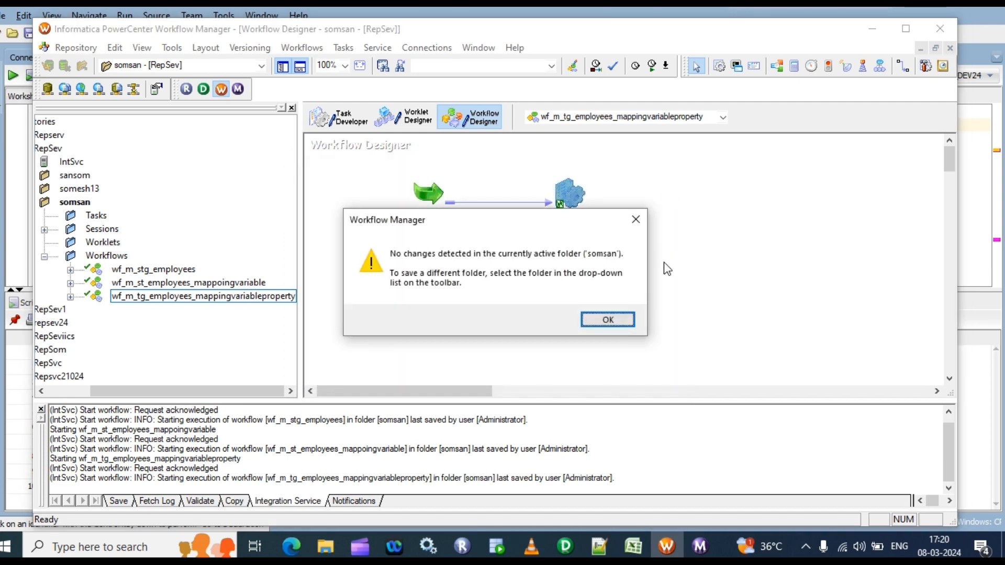
click(604, 318)
Close the leftover workflow log events window and restart wf_m_tg_employees_mappingvariableproperty in Workflow Monitor
mouse_move(701, 542)
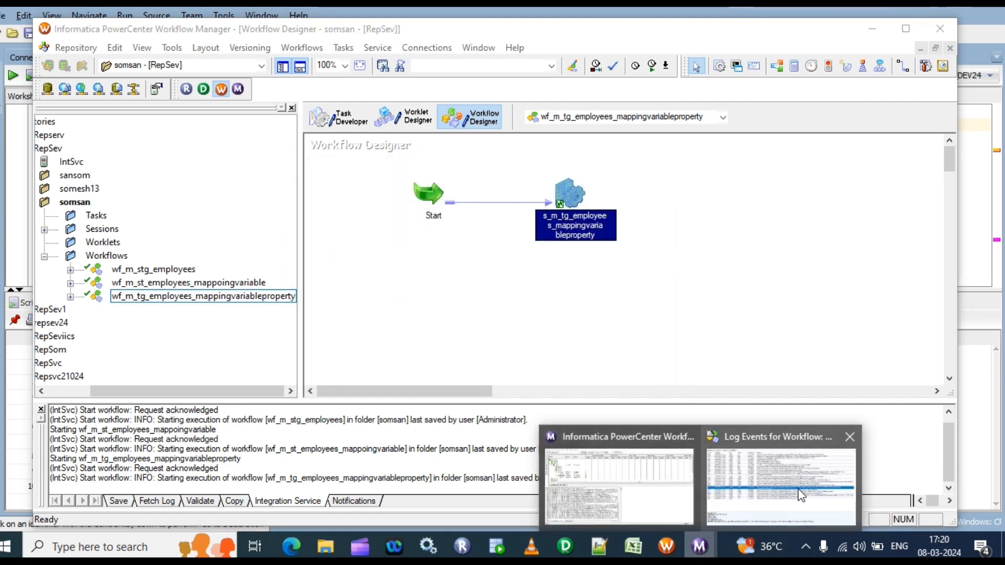
mouse_move(826, 448)
click(850, 437)
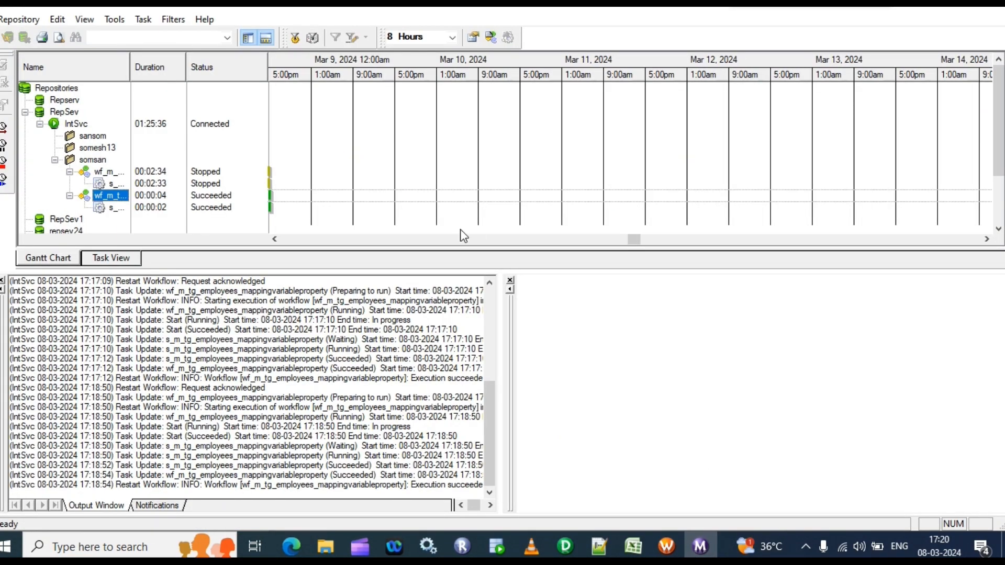
right_click(106, 195)
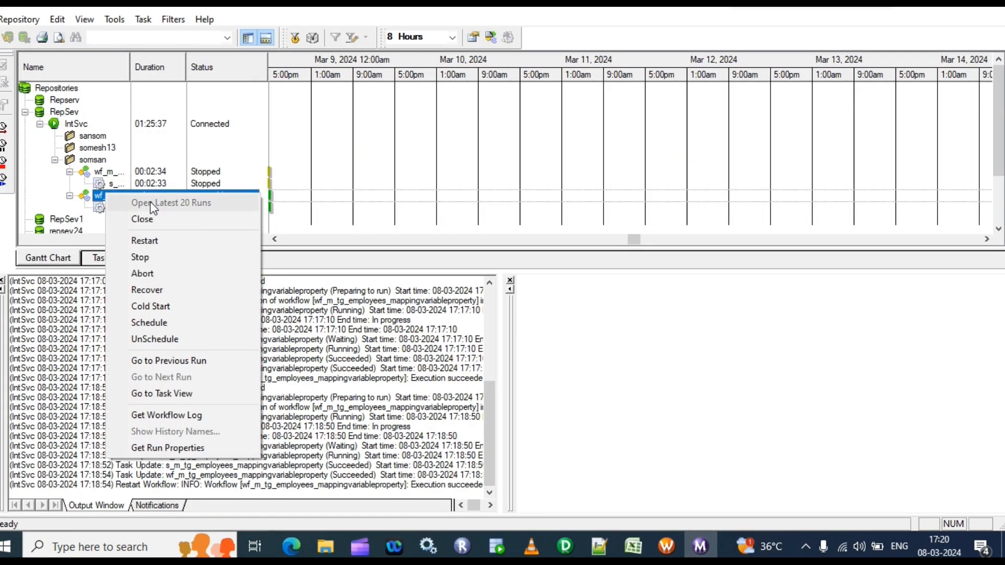
click(162, 240)
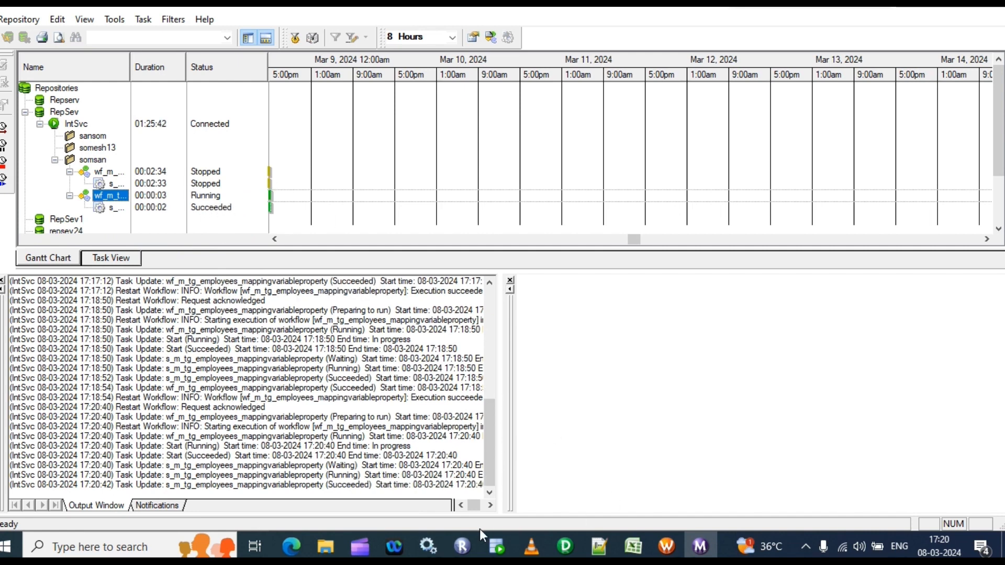
click(486, 548)
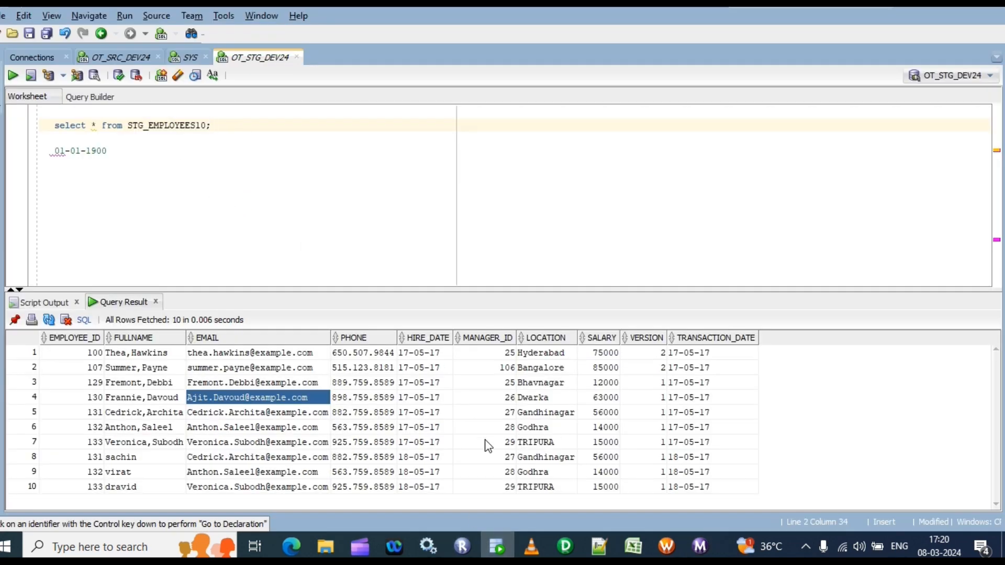
click(700, 546)
Switch to SQL Developer and rerun the STG_EMPLOYEES10 query after the workflow run
click(497, 546)
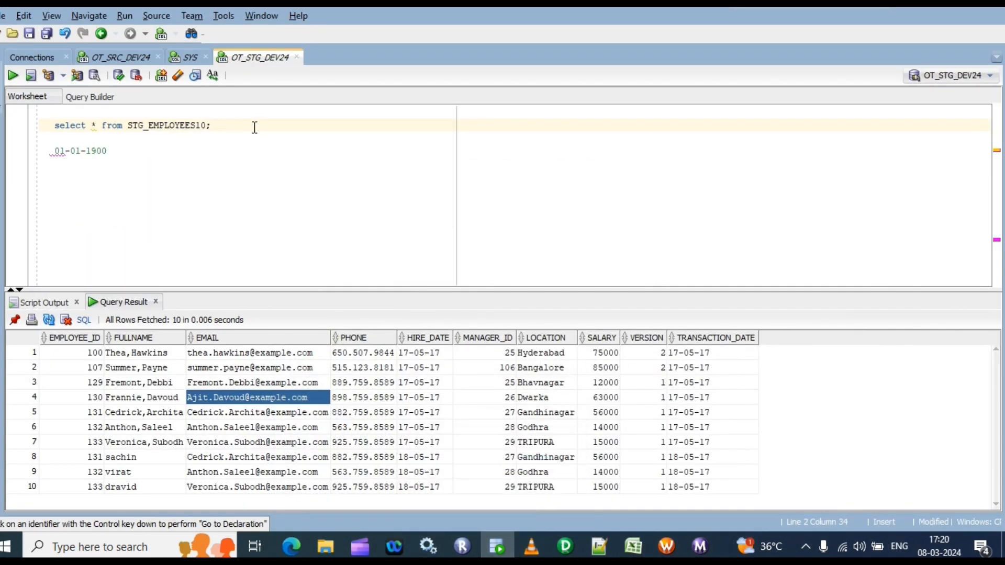
drag(248, 383, 248, 353)
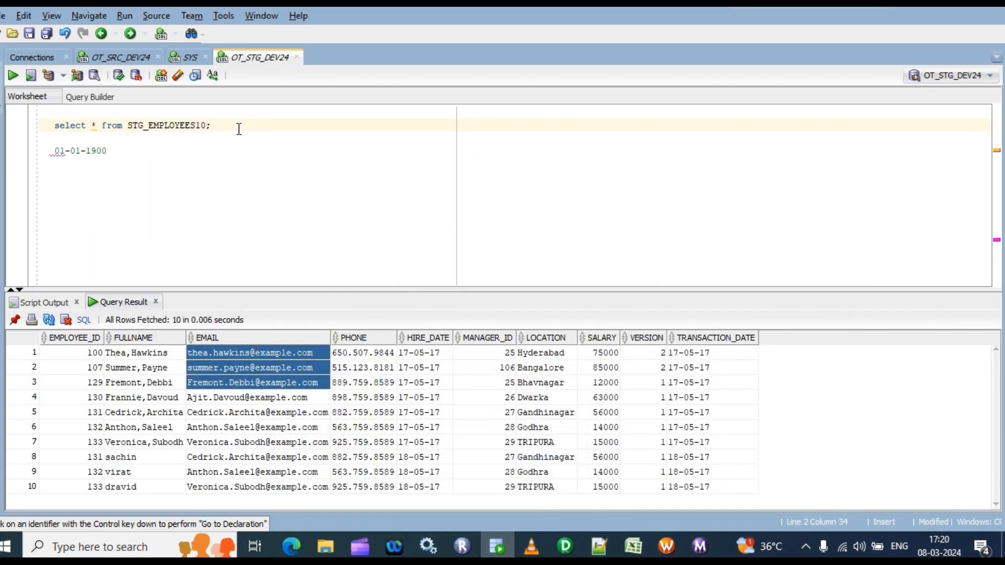
key(ctrl+Return)
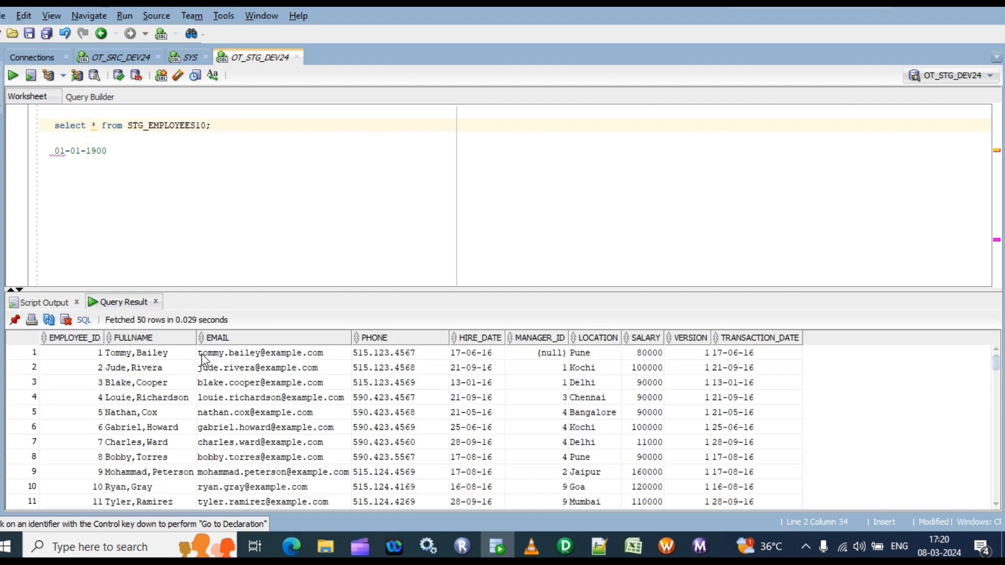
Count the rows of the STG_EMPLOYEES10 result and look through the reloaded records
right_click(202, 354)
click(255, 405)
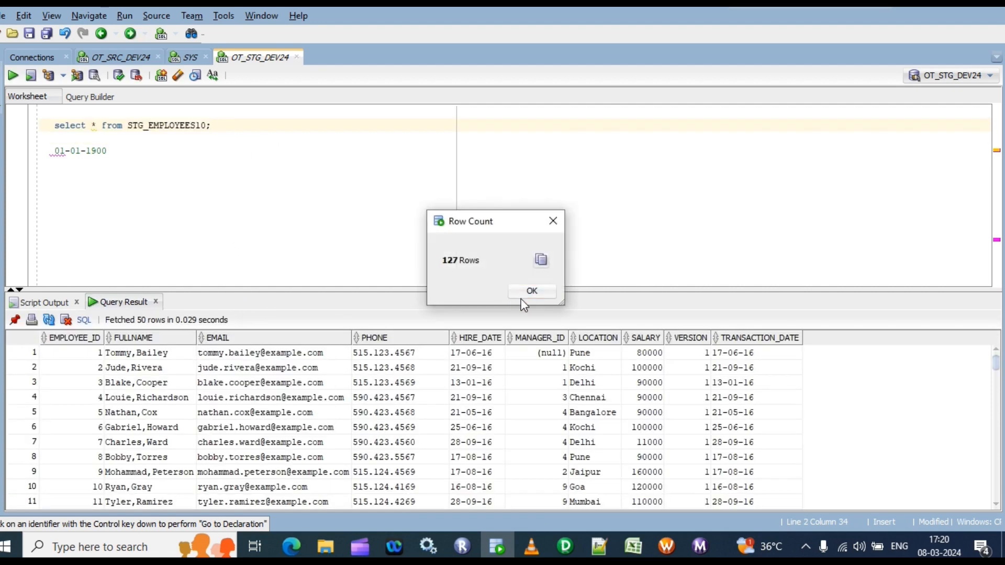
click(543, 290)
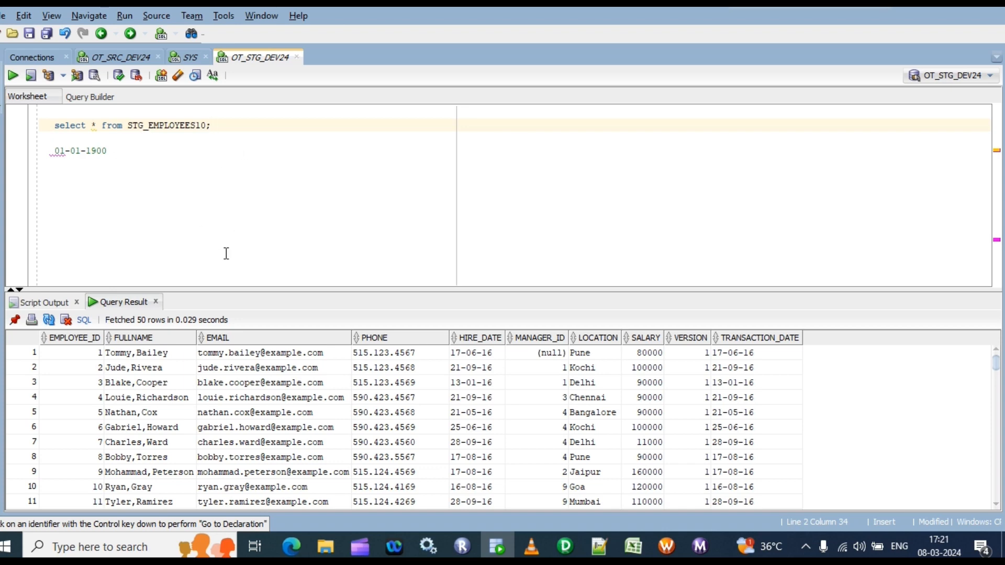
scroll(450, 476, down, 3)
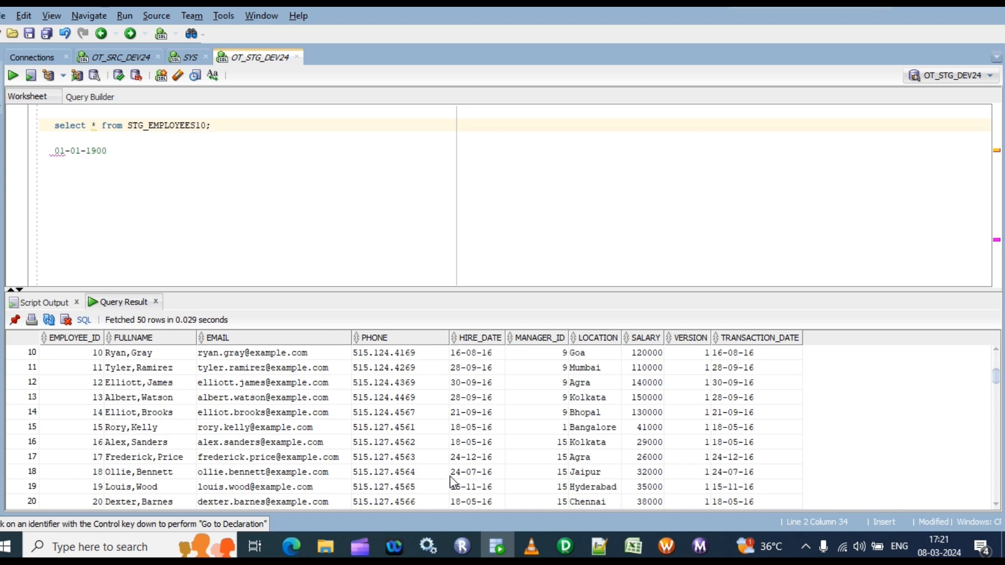
scroll(445, 482, up, 1)
scroll(439, 482, up, 2)
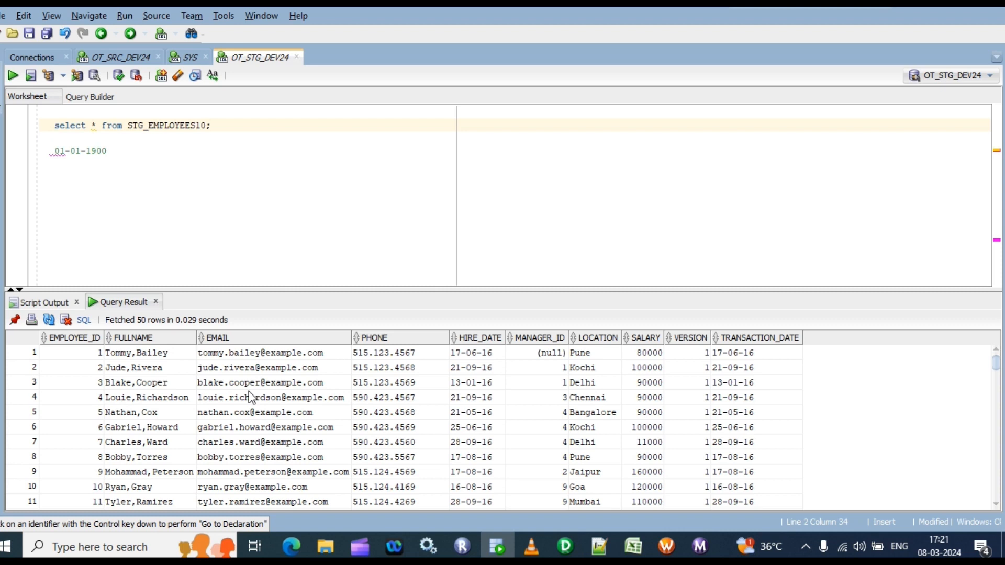